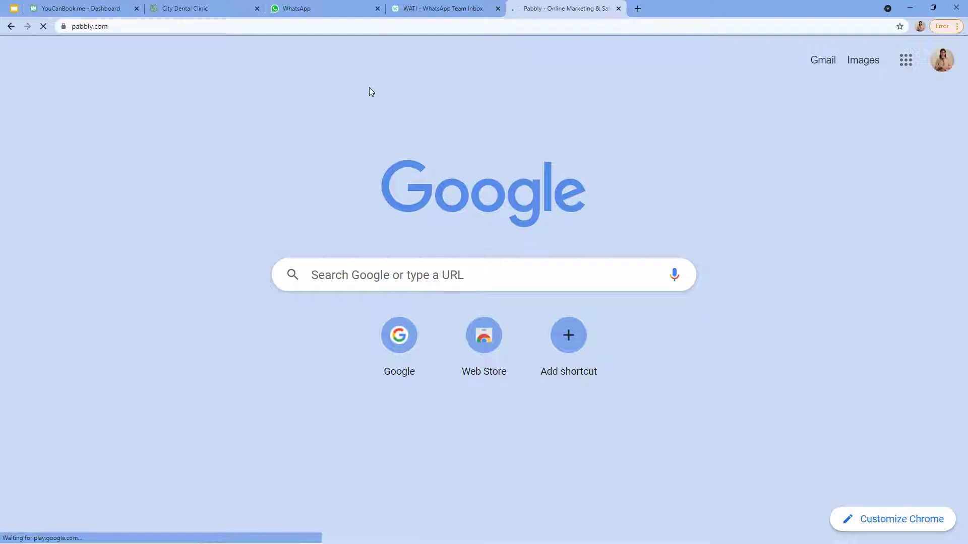
Open the product page for Connect on the Pabbly website
scroll(259, 163, "down", 1)
scroll(259, 163, "up", 1)
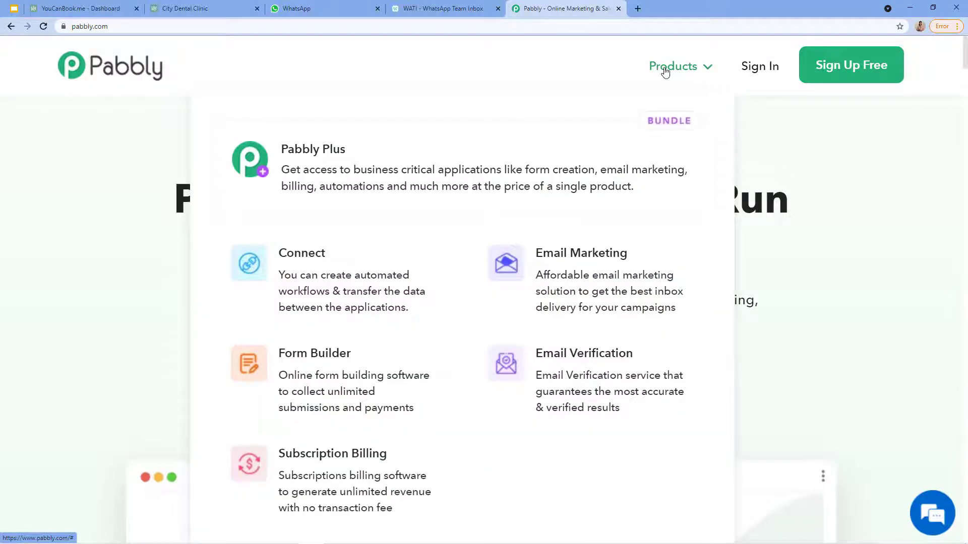
left_click(665, 72)
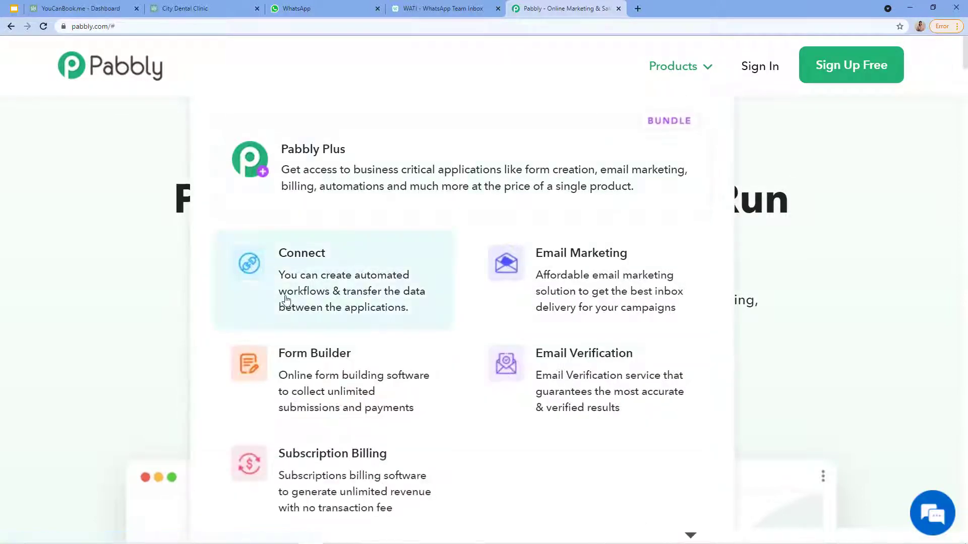
left_click(313, 274)
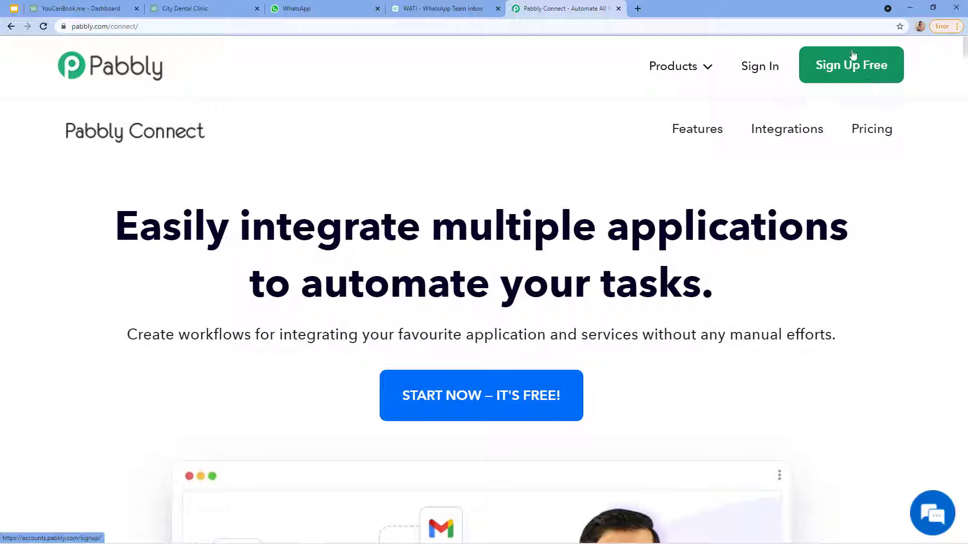
Sign in to Pabbly and access the Connect app from the list of all apps
left_click(775, 70)
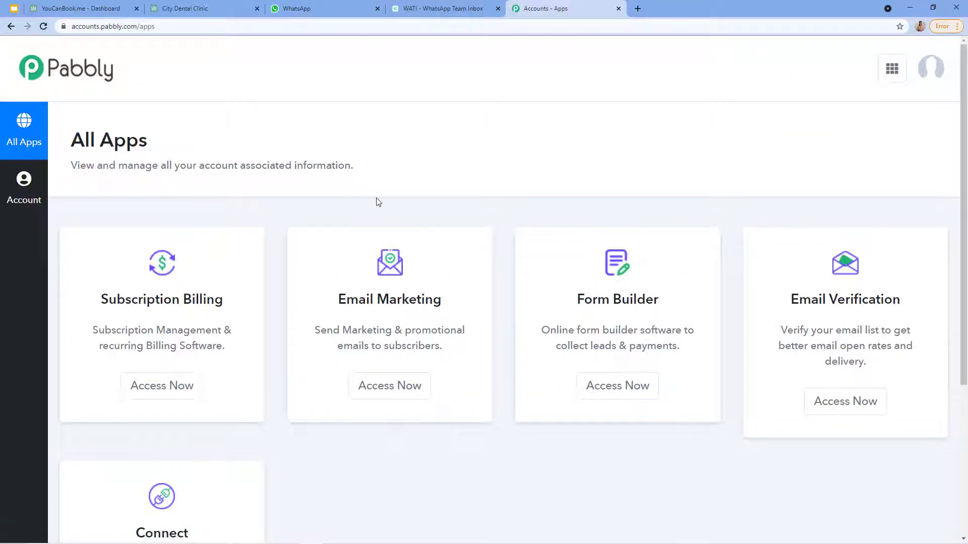
scroll(327, 252, "down", 4)
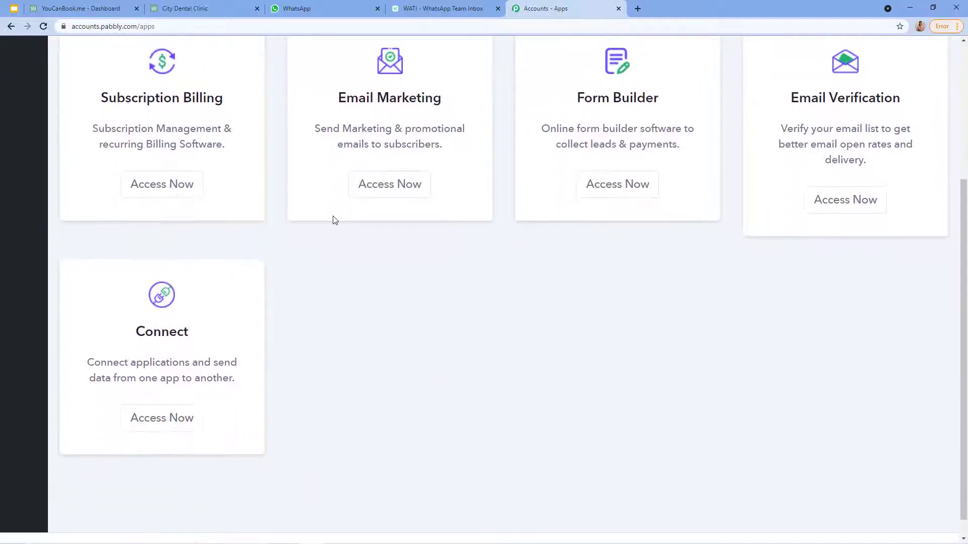
left_click(140, 423)
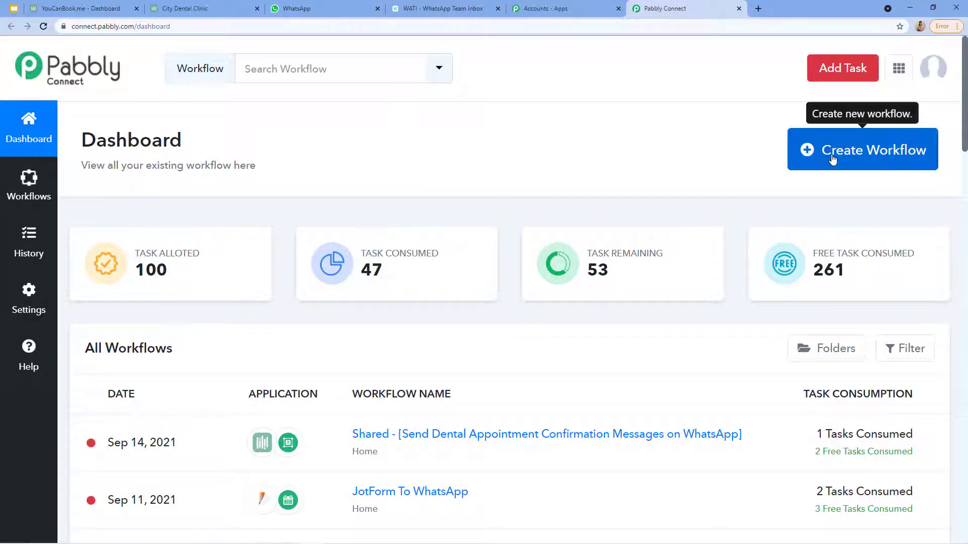
Create a new workflow named "YouCanBook.me to WhatsApp"
left_click(832, 160)
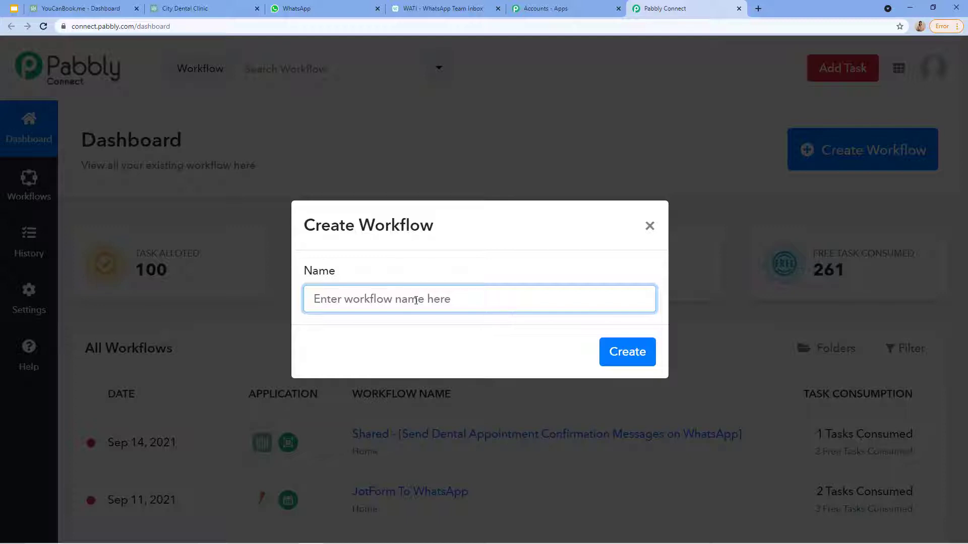
type("YouCa")
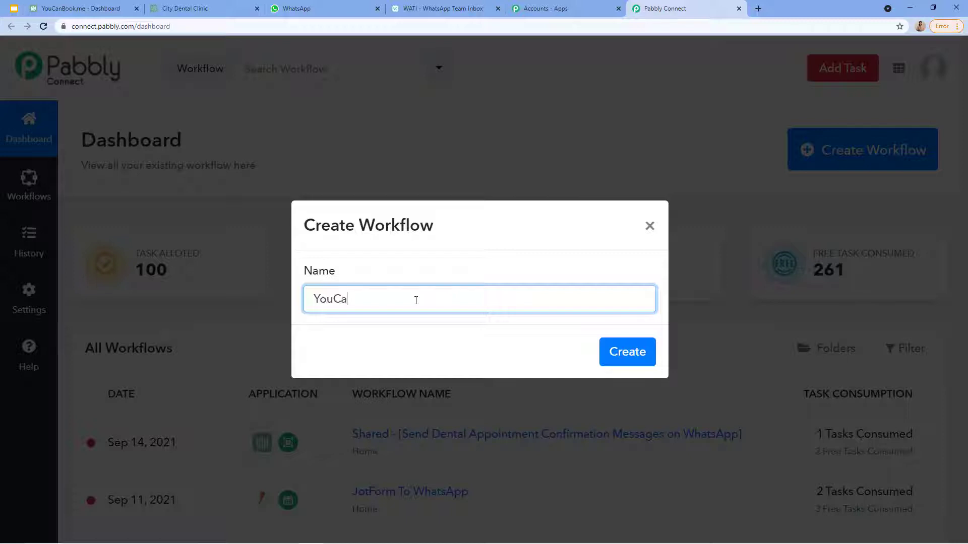
type("nBook.me to WhatsApp")
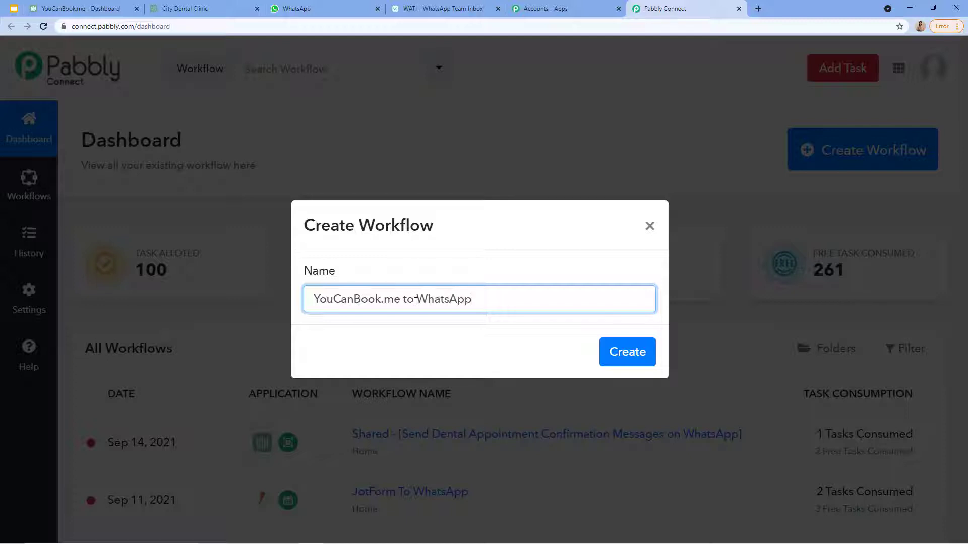
left_click(624, 355)
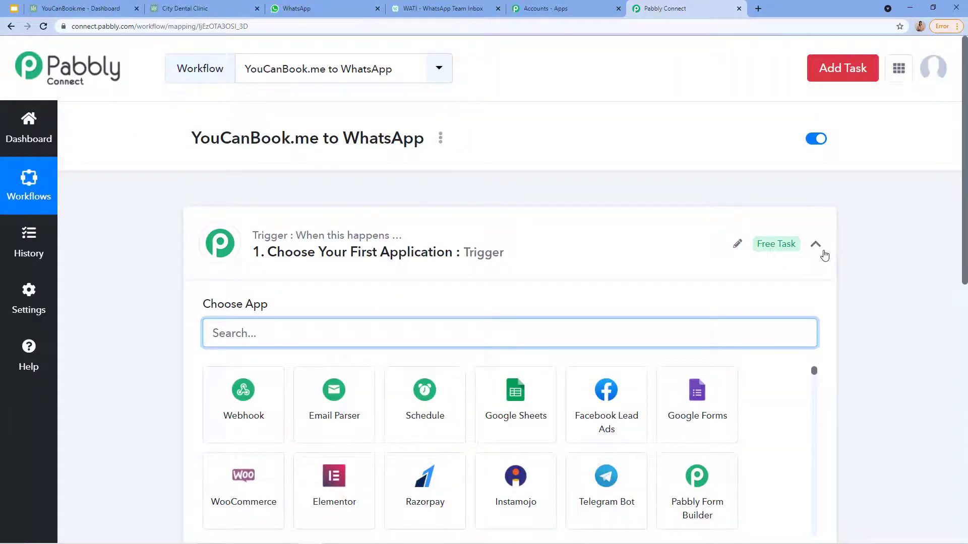
Collapse the trigger section to view the workflow's trigger and action steps together
left_click(823, 252)
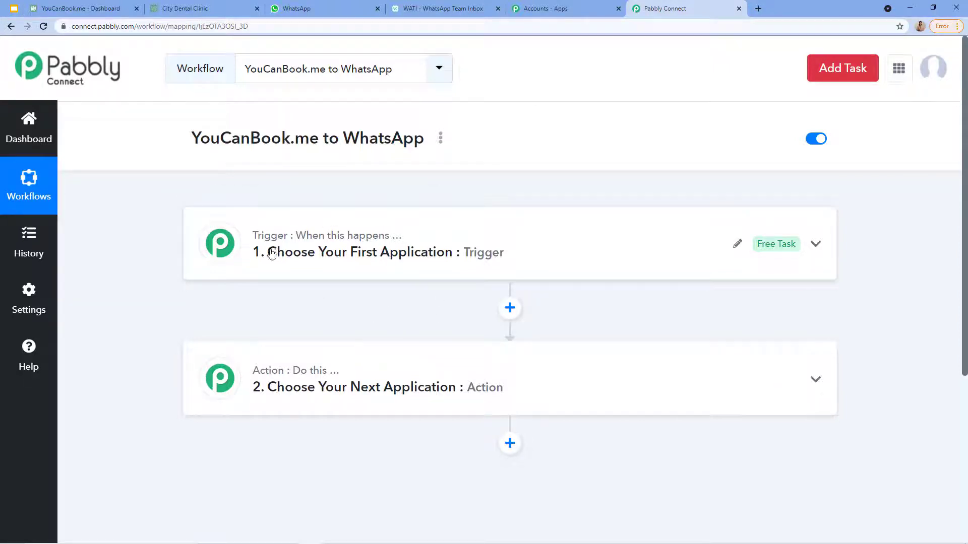
mouse_move(284, 373)
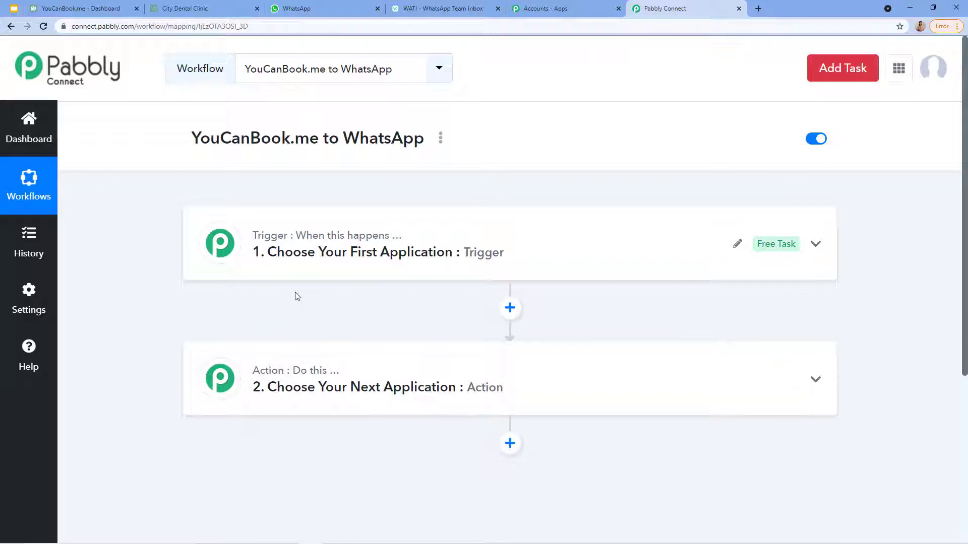
mouse_move(266, 245)
mouse_move(310, 240)
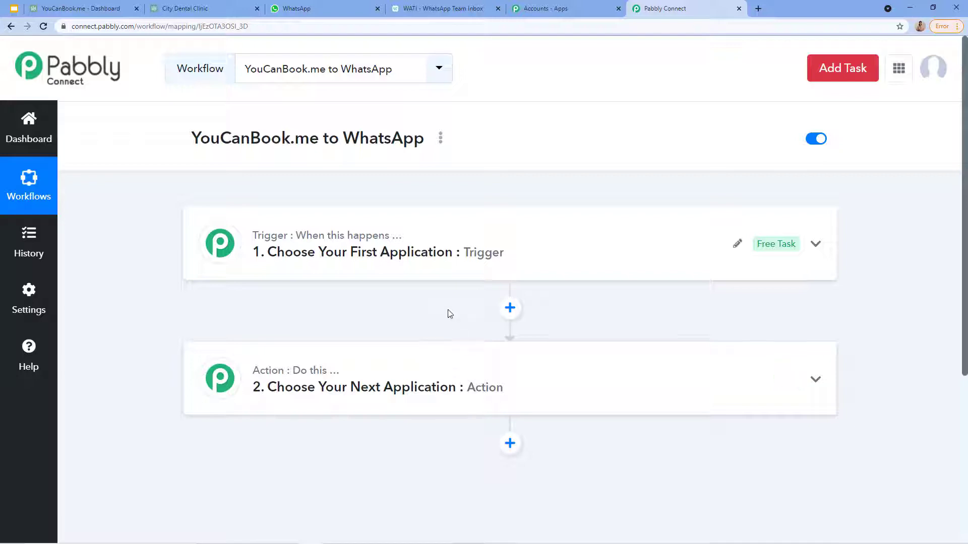
scroll(499, 259, "down", 1)
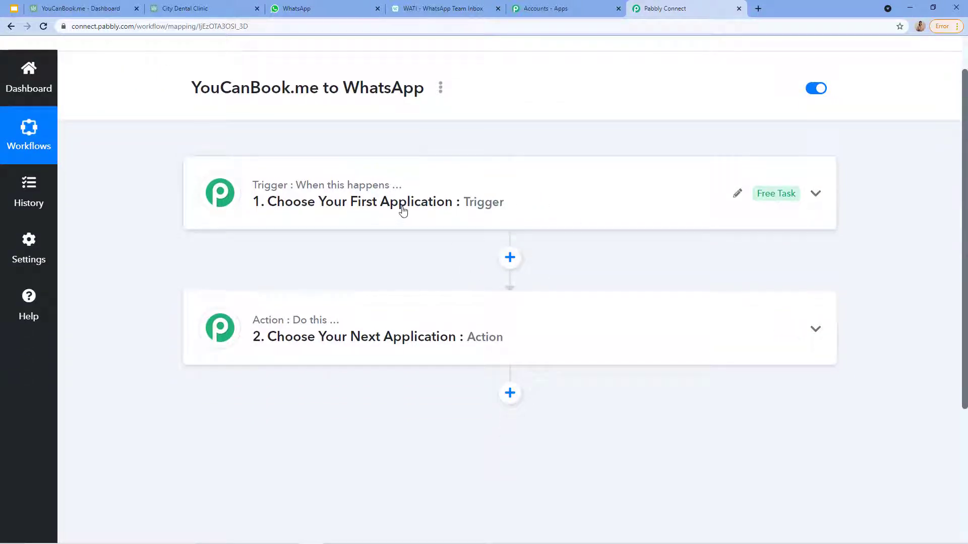
Expand the trigger step and choose YouCanBook.Me as its application
left_click(480, 204)
scroll(372, 270, "down", 1)
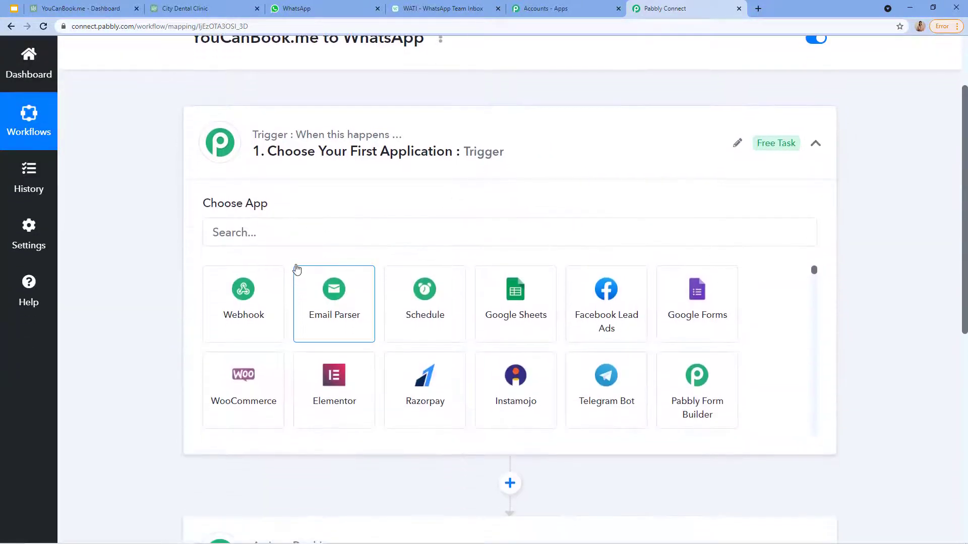
left_click(296, 240)
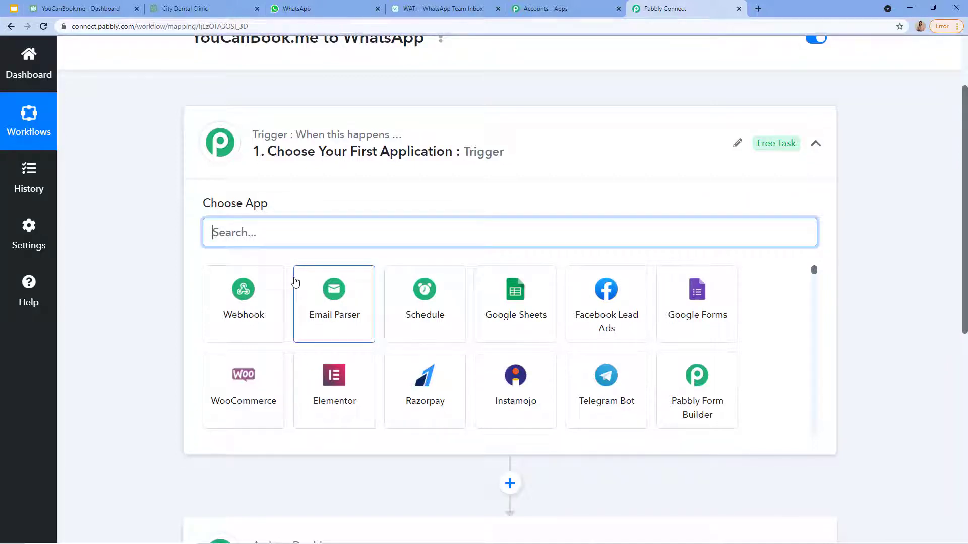
type("yoi")
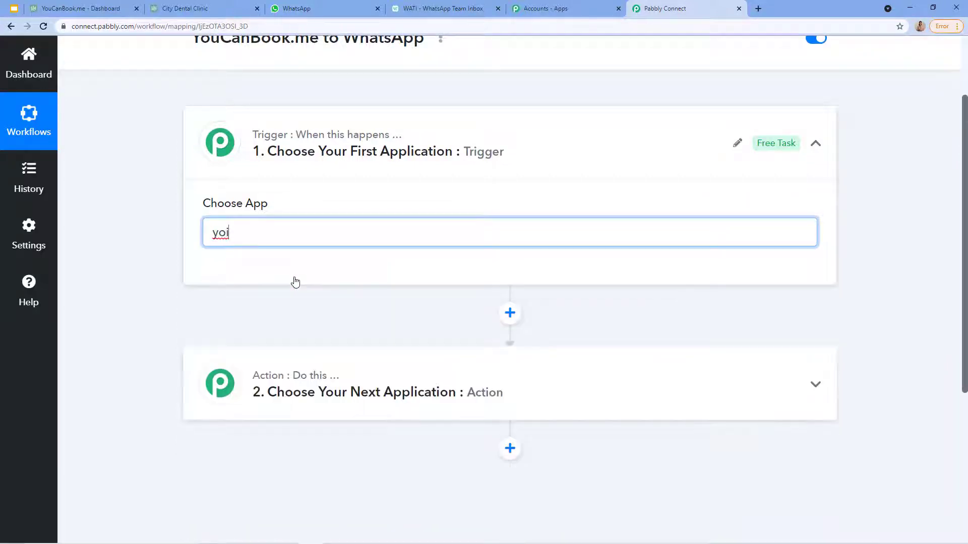
key("BackSpace")
type("uc")
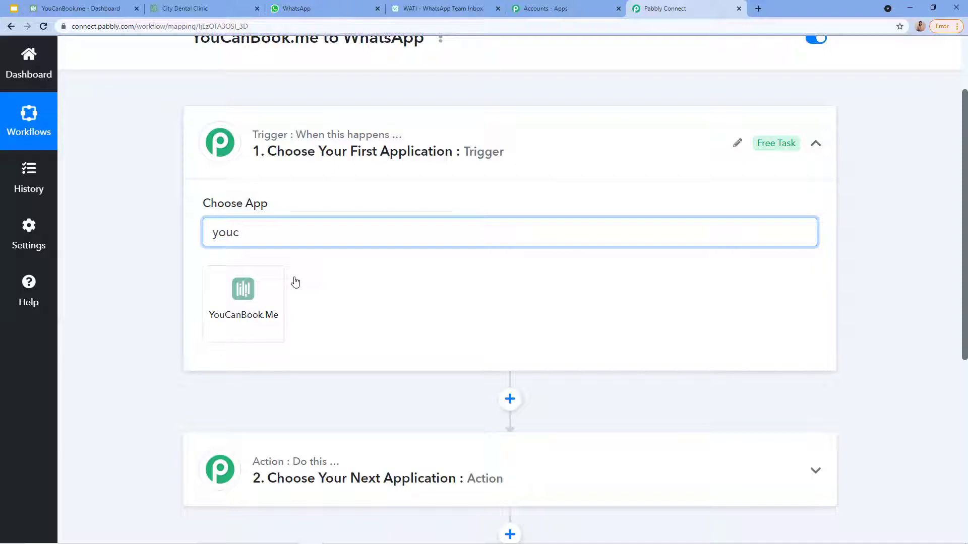
scroll(272, 275, "down", 1)
left_click(238, 262)
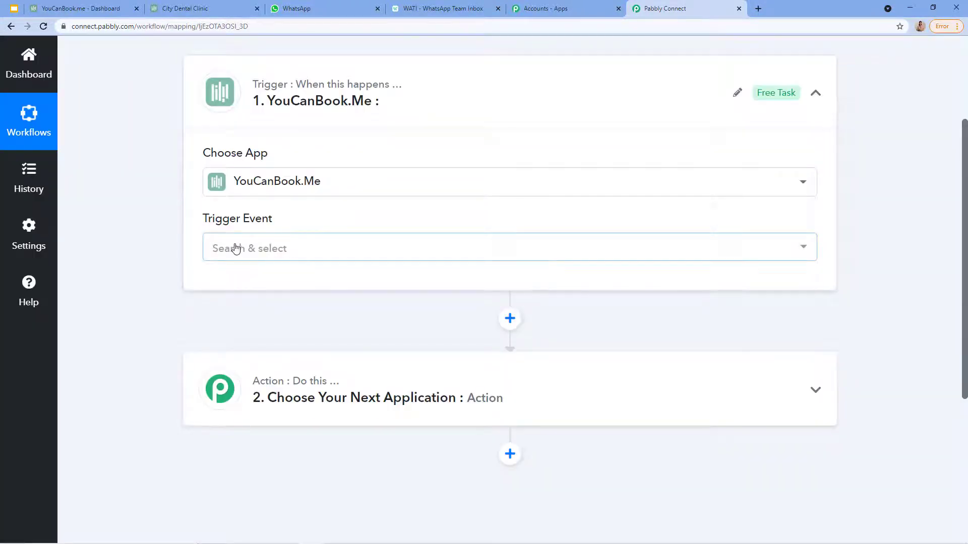
Set the trigger event to New Booking and review the setup instructions under the webhook URL
left_click(250, 246)
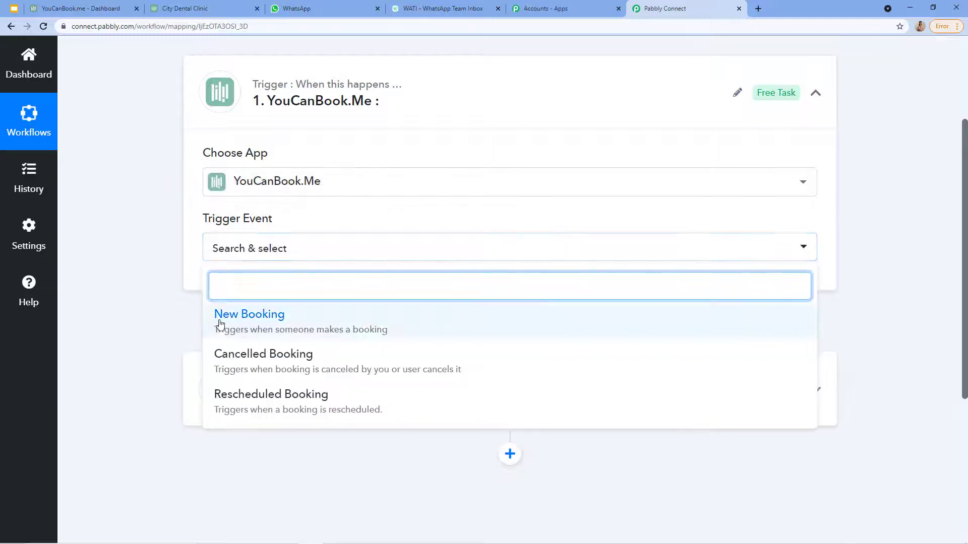
left_click(240, 319)
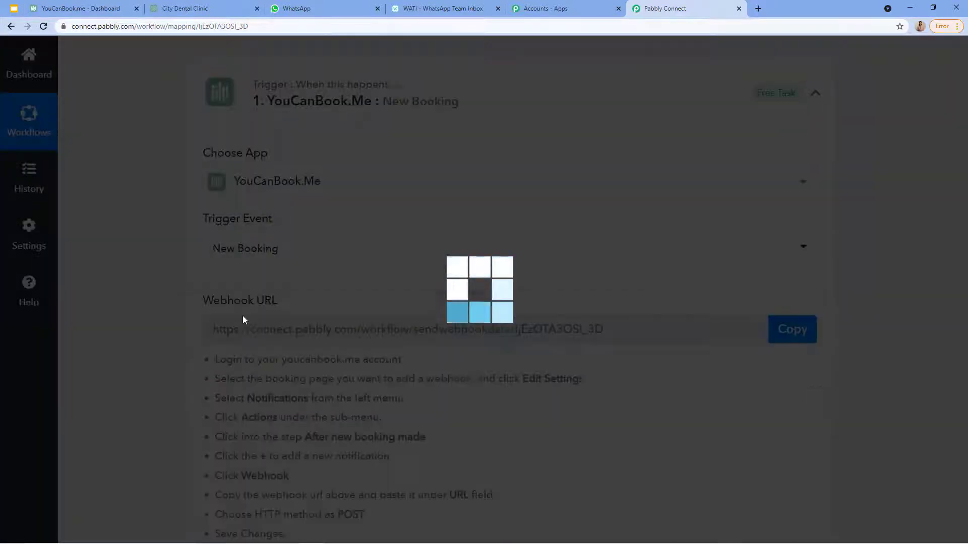
scroll(213, 237, "down", 1)
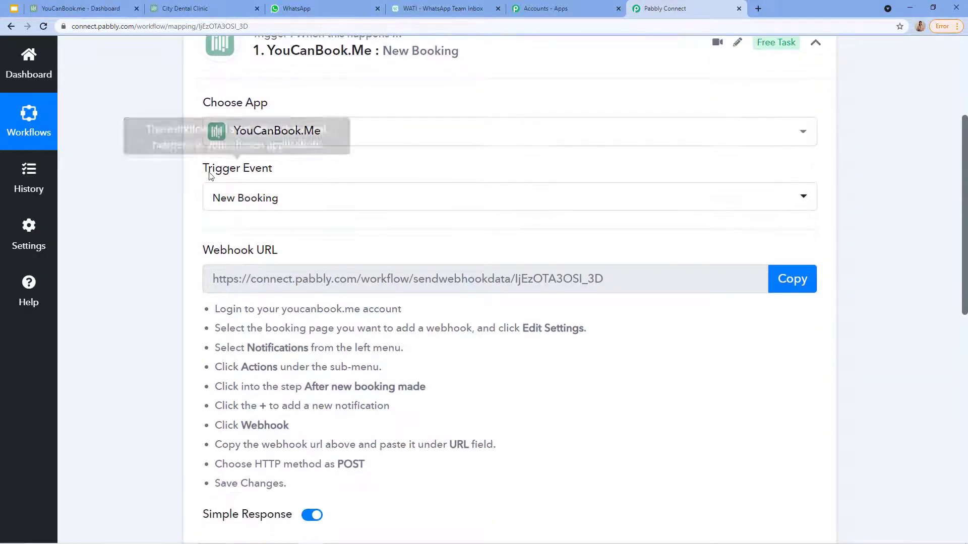
scroll(237, 191, "down", 1)
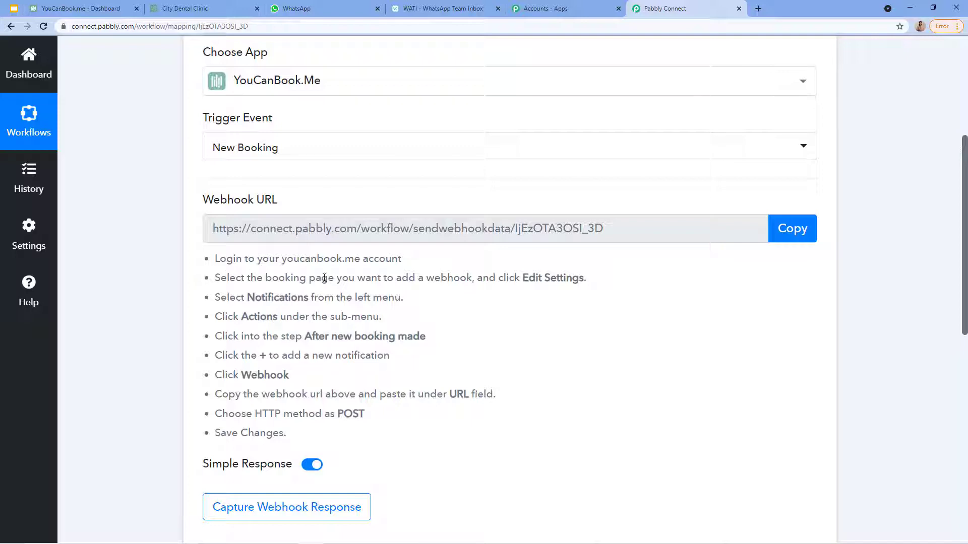
scroll(202, 232, "down", 1)
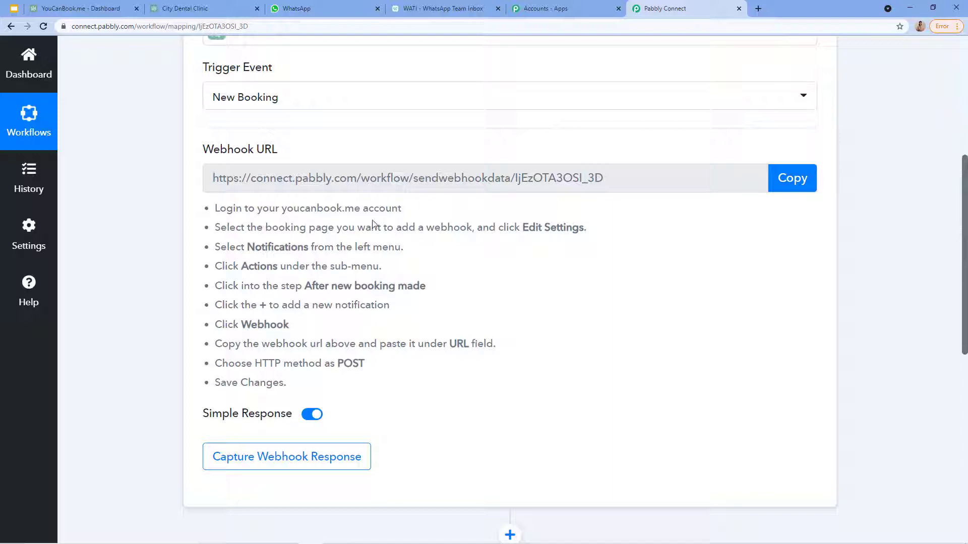
Switch to YouCanBook.me and open the settings of the City Dental Clinic booking page for editing
left_click(81, 8)
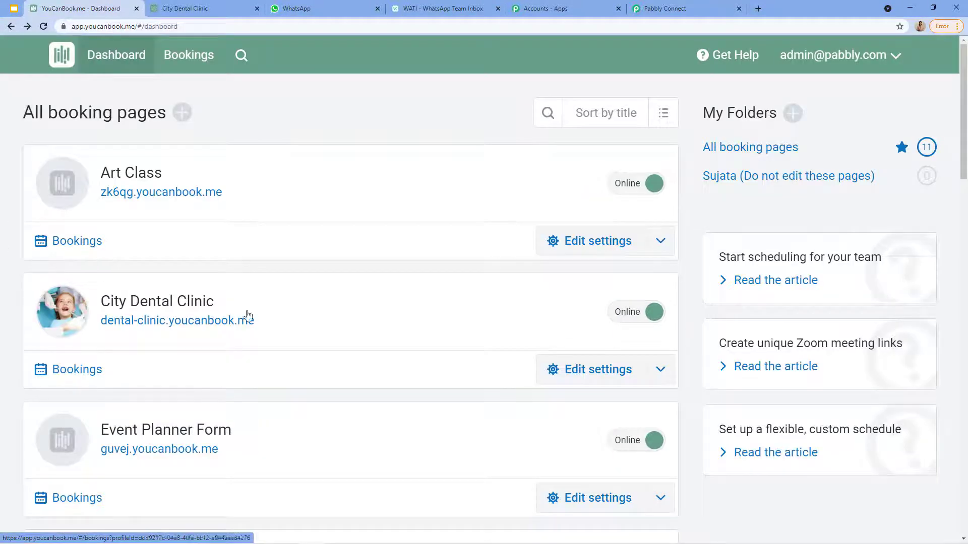
left_click(675, 6)
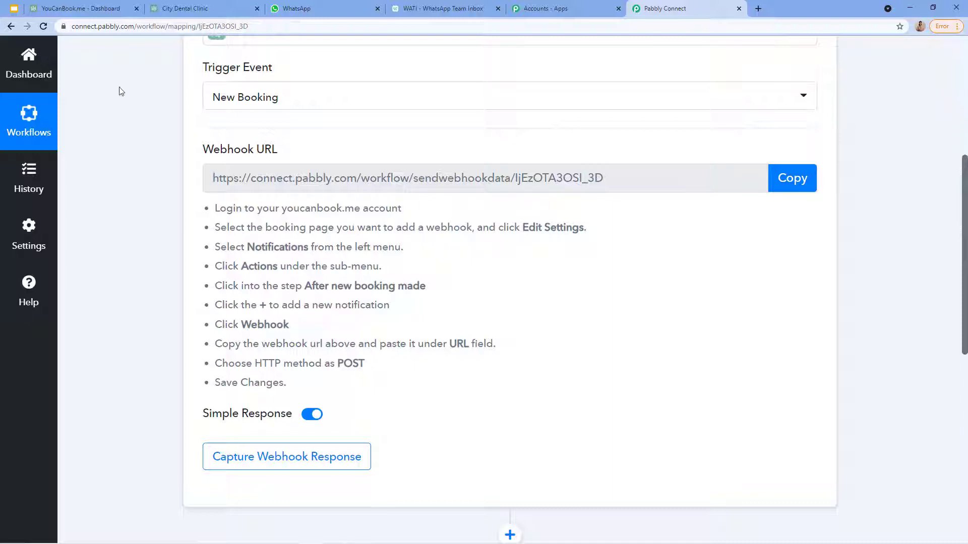
left_click(92, 6)
scroll(123, 143, "down", 1)
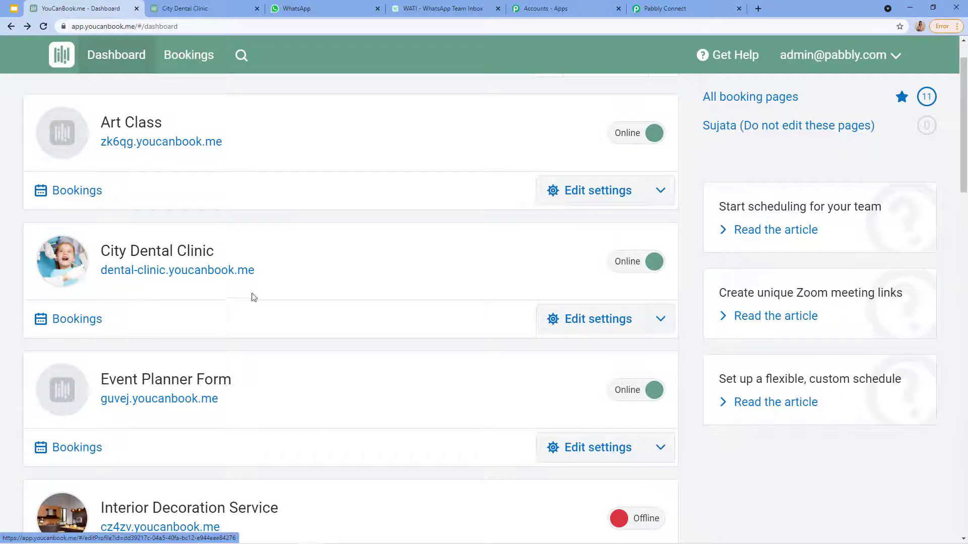
left_click(592, 327)
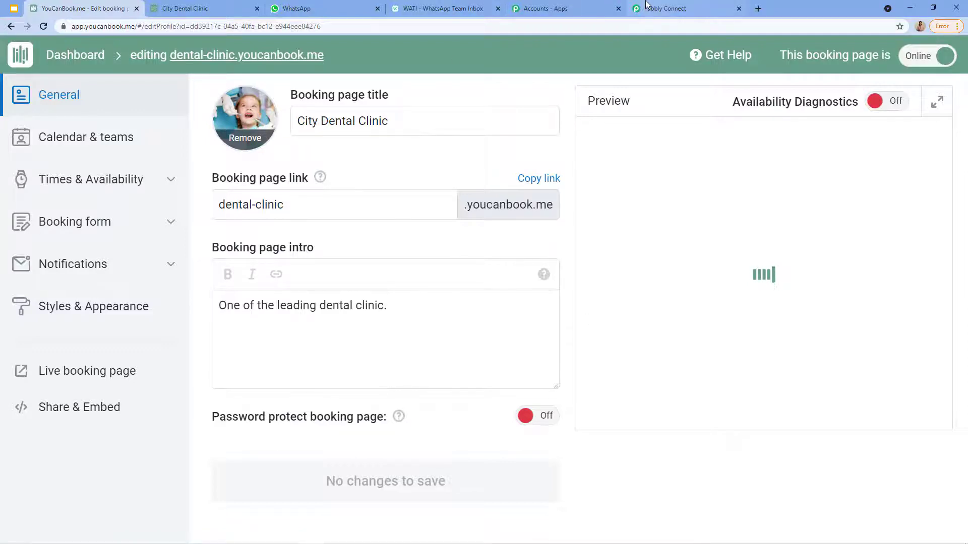
Open the notification Actions of the dental clinic booking page, checking the webhook instructions in Pabbly Connect along the way
left_click(665, 9)
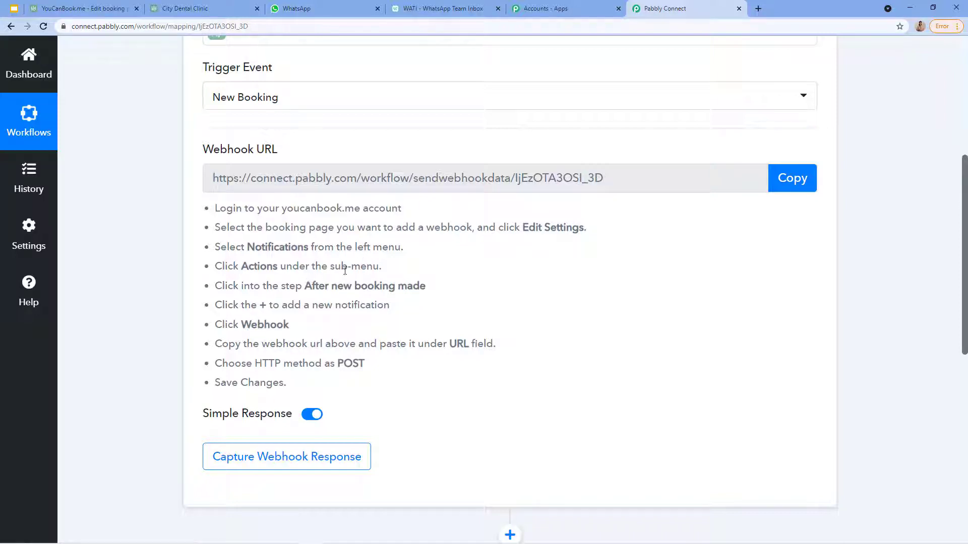
left_click(107, 5)
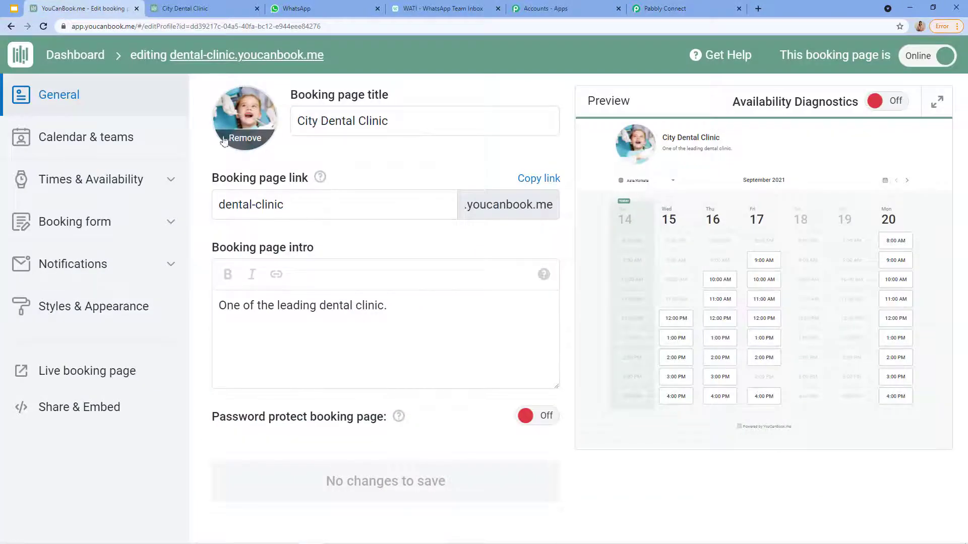
left_click(63, 263)
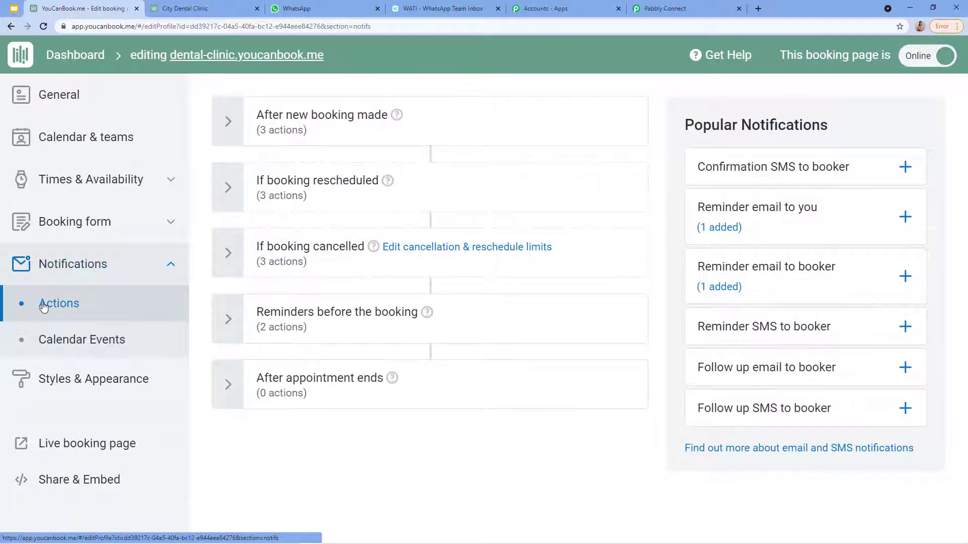
left_click(655, 9)
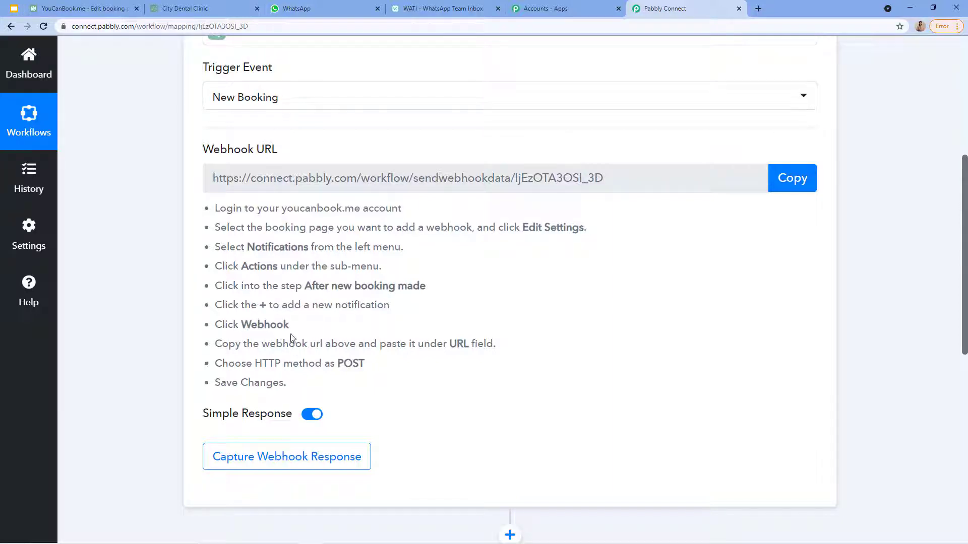
left_click(117, 7)
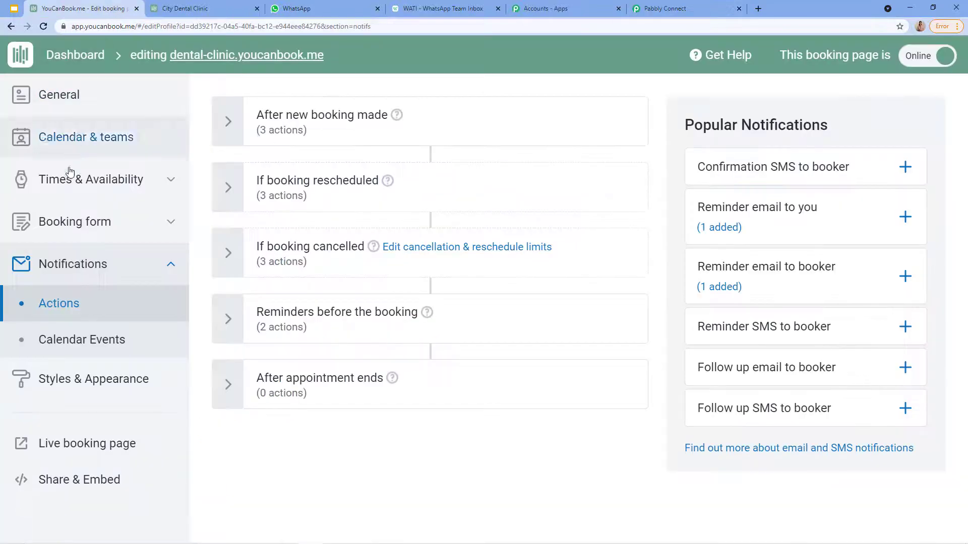
left_click(73, 274)
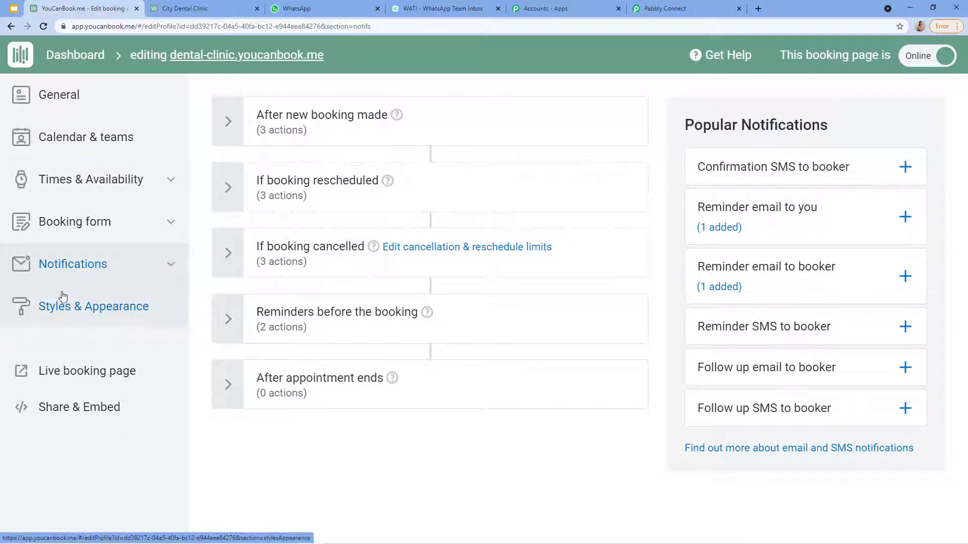
left_click(61, 267)
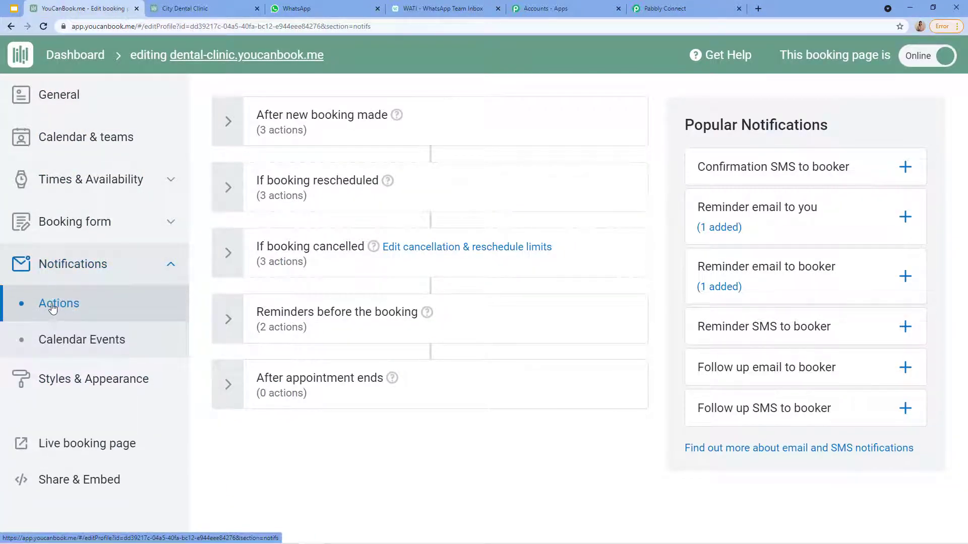
Add a Webhook action to the After new booking made notifications of the dental clinic booking page
left_click(302, 119)
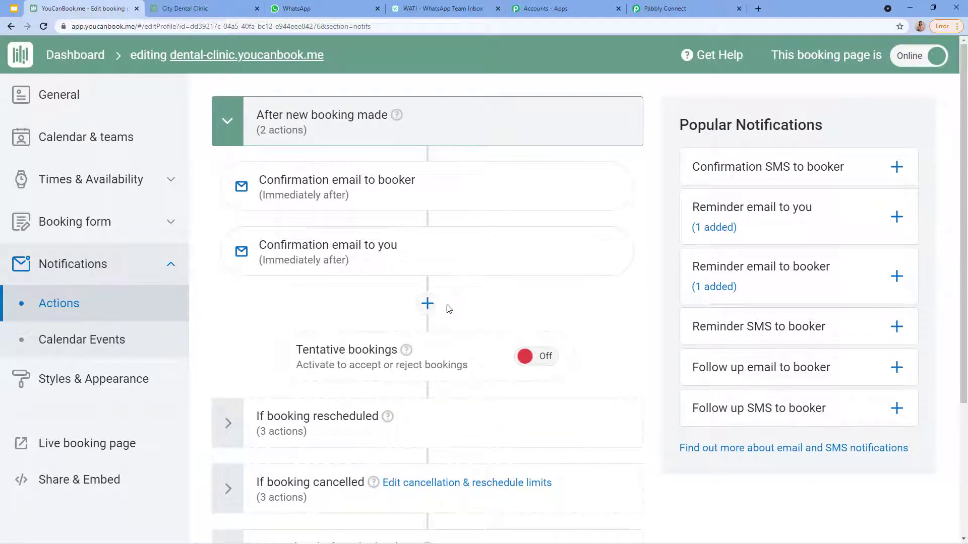
left_click(428, 303)
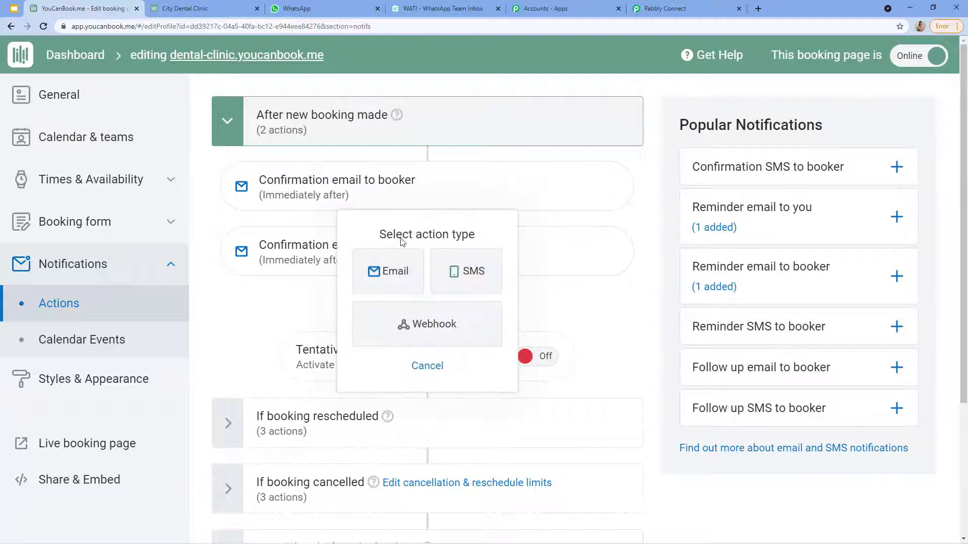
left_click(434, 325)
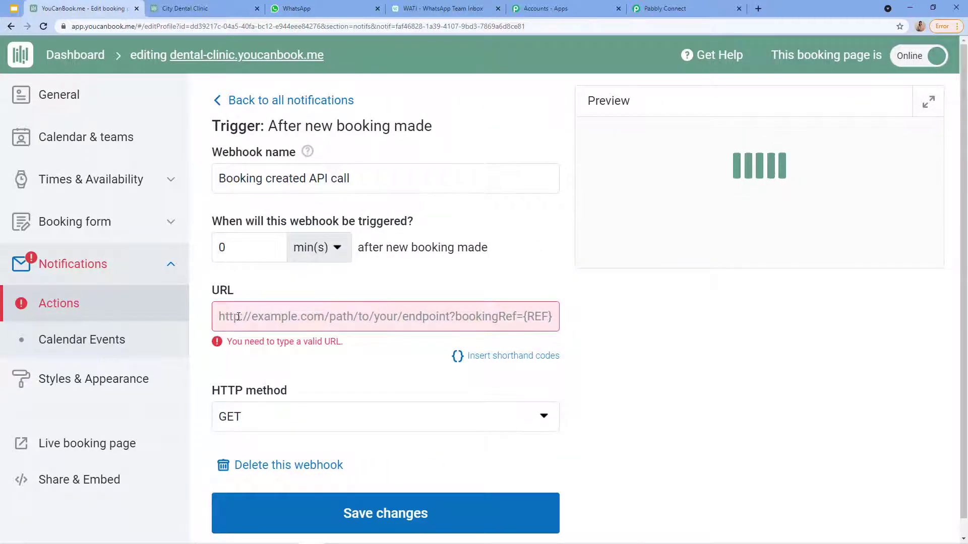
scroll(264, 310, "down", 1)
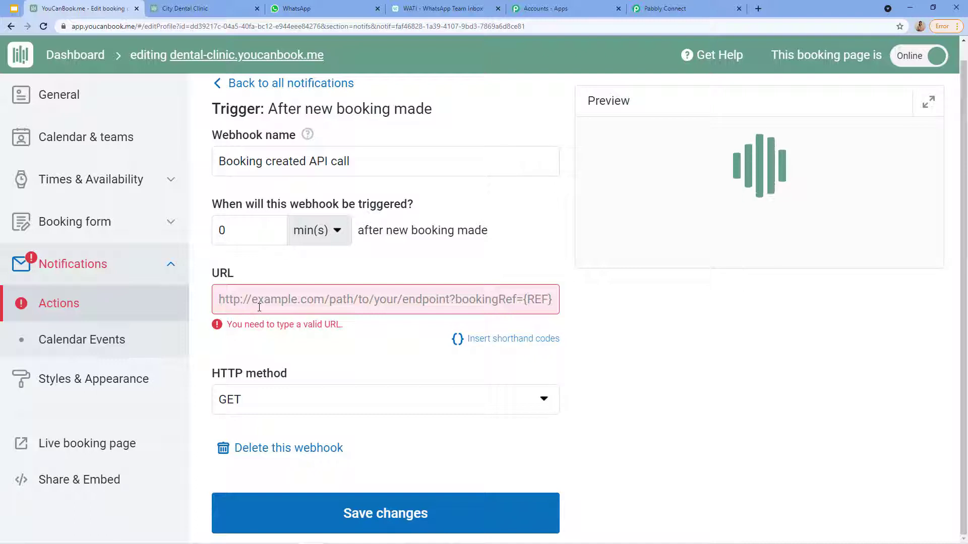
Copy the webhook URL from the Pabbly Connect trigger and paste it as the URL of the new YouCanBook.me webhook
left_click(665, 8)
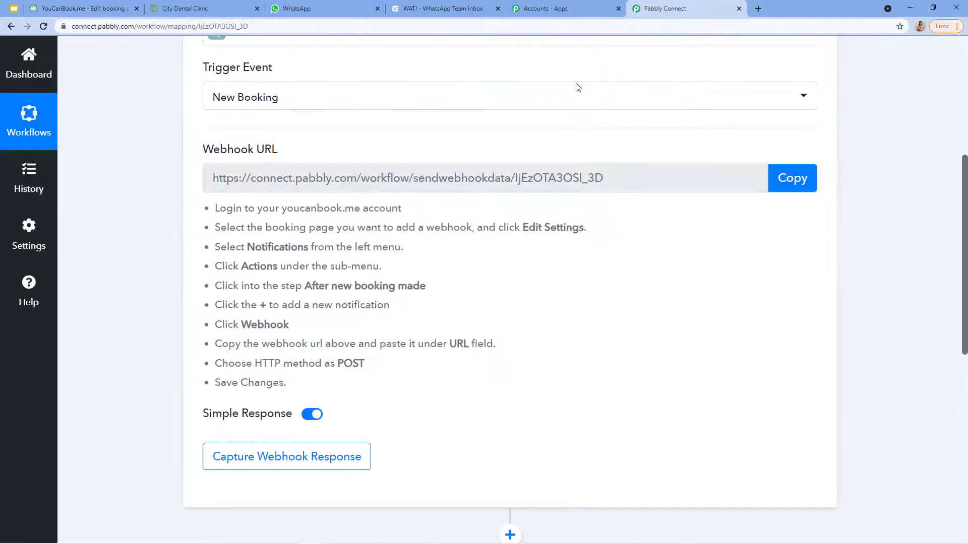
left_click(773, 174)
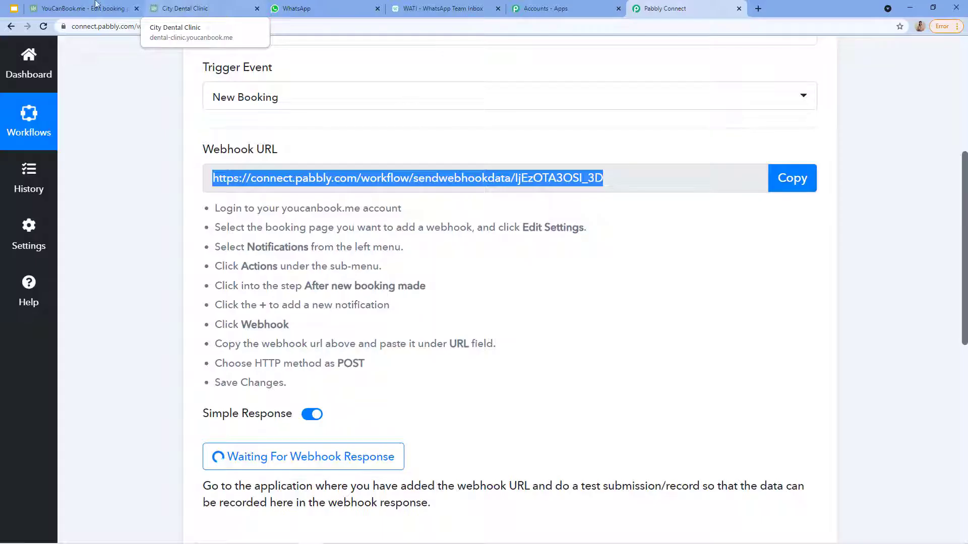
left_click(64, 6)
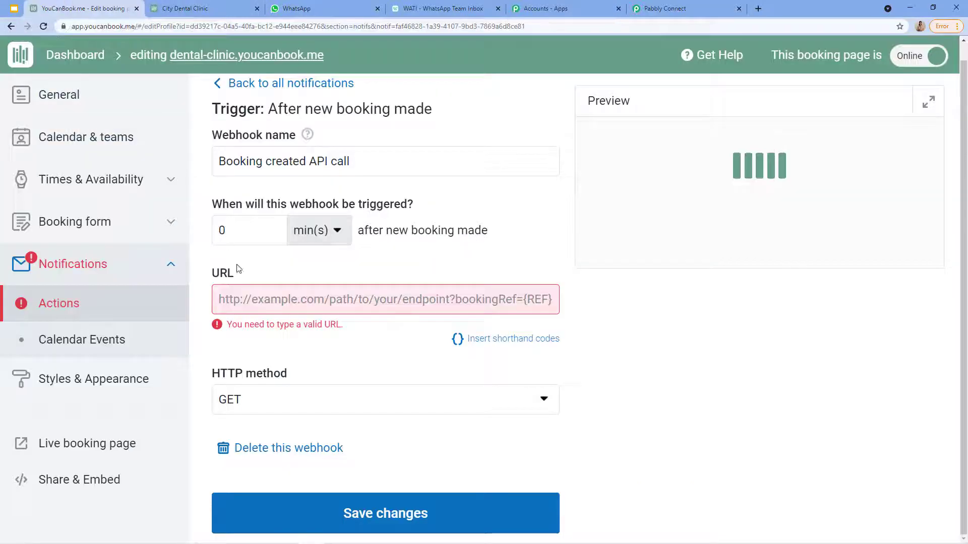
left_click(251, 299)
key("ctrl+v")
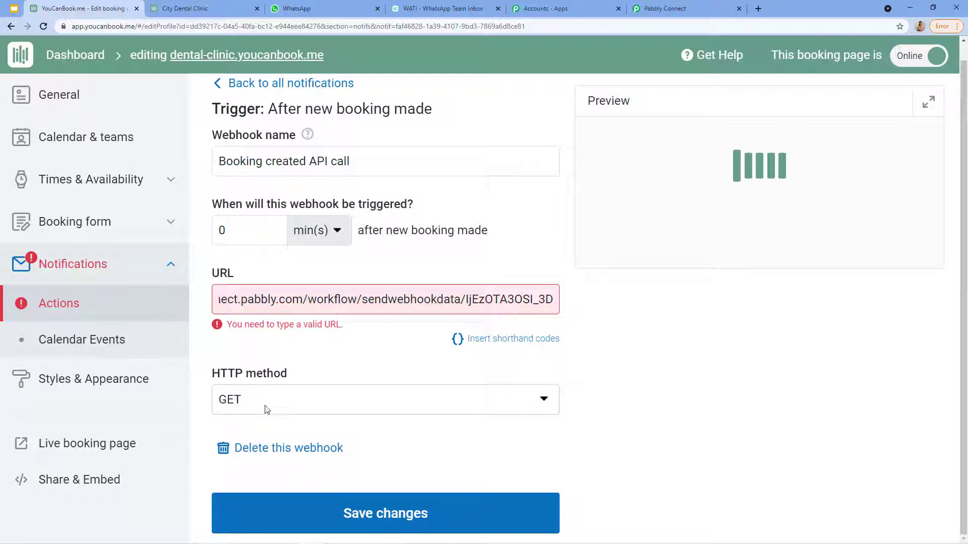
Set the webhook's HTTP method to POST and bring its payload into view
left_click(237, 401)
left_click(239, 401)
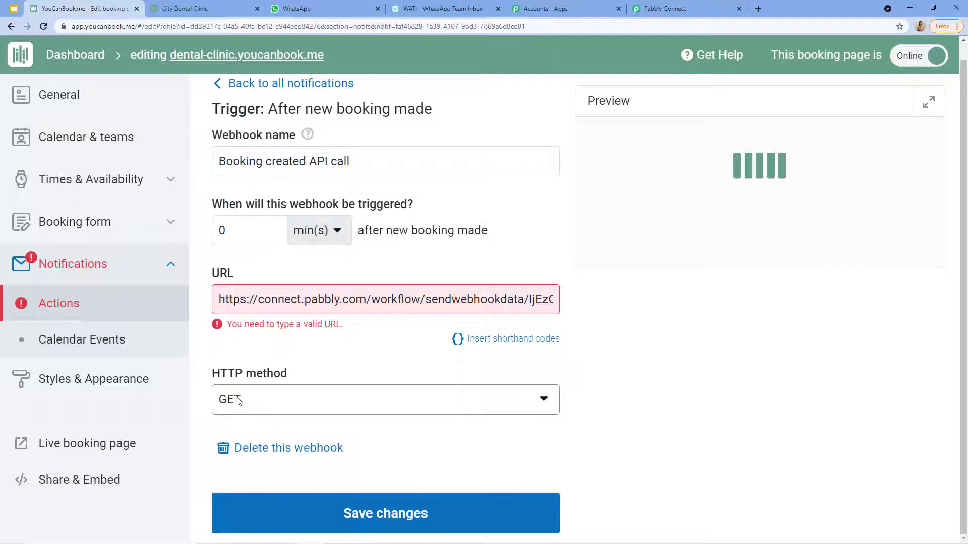
left_click(239, 401)
left_click(239, 400)
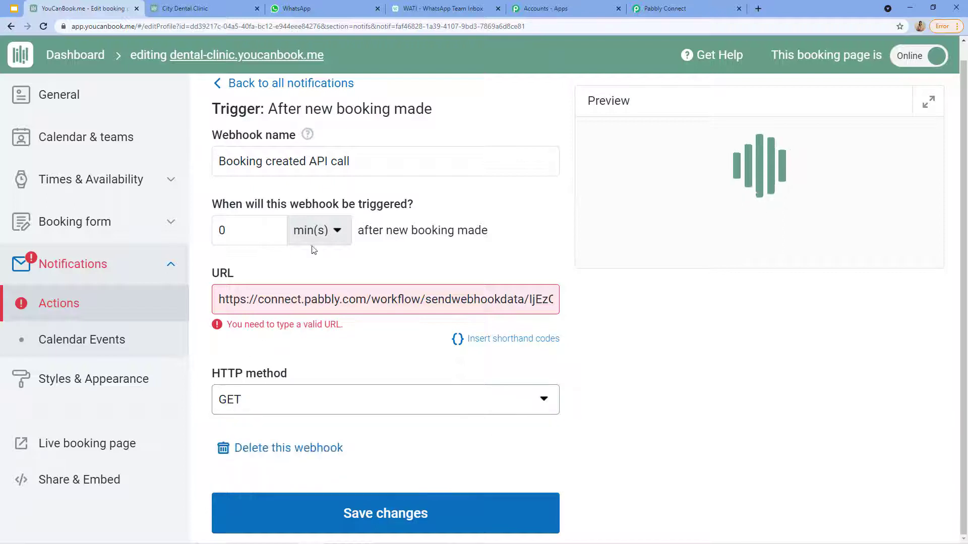
left_click(233, 400)
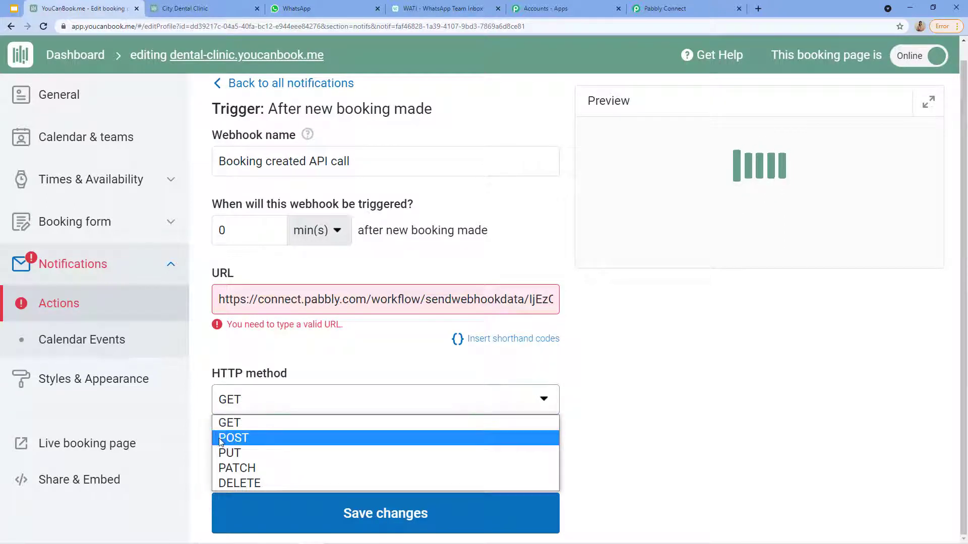
left_click(220, 438)
scroll(247, 353, "down", 3)
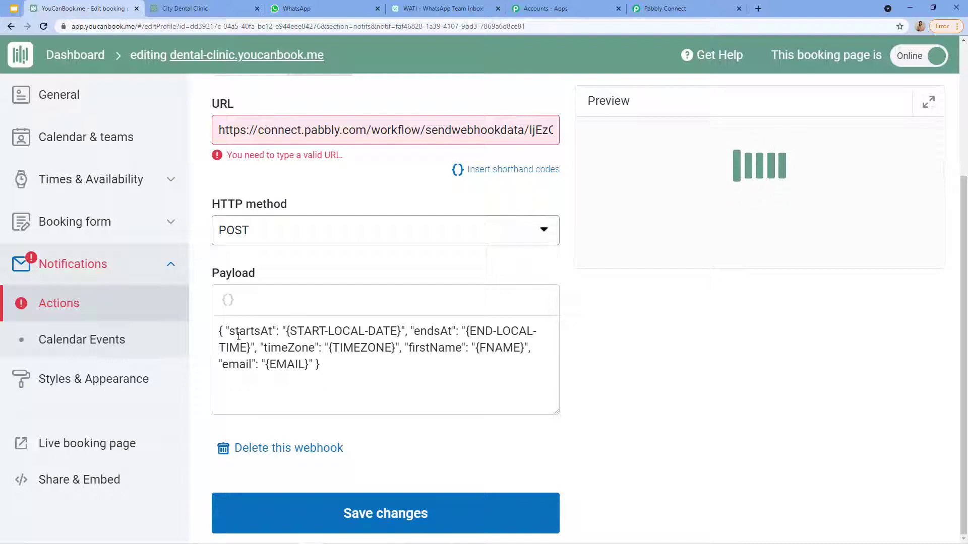
Look over the booking form's questions and reopen the Booking created API call webhook to read its payload
left_click(68, 227)
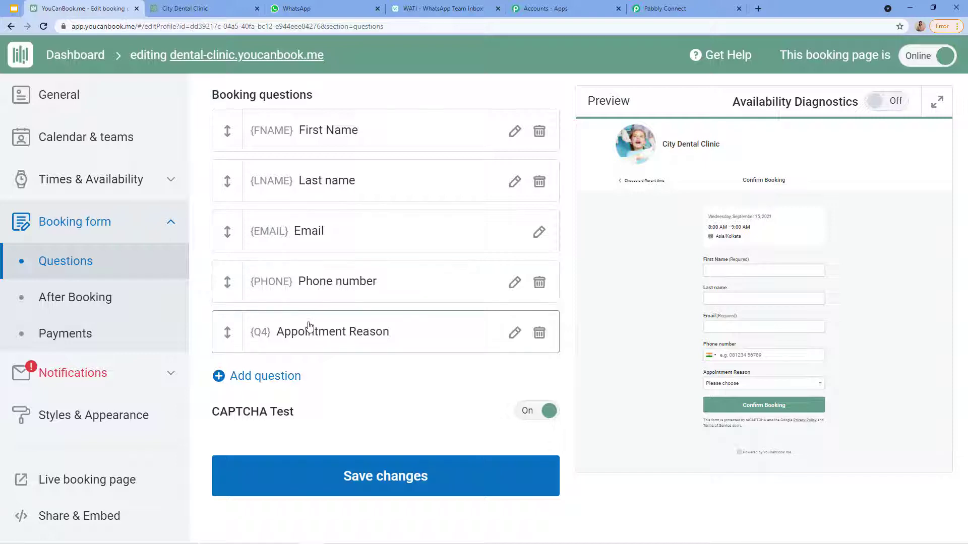
left_click(103, 372)
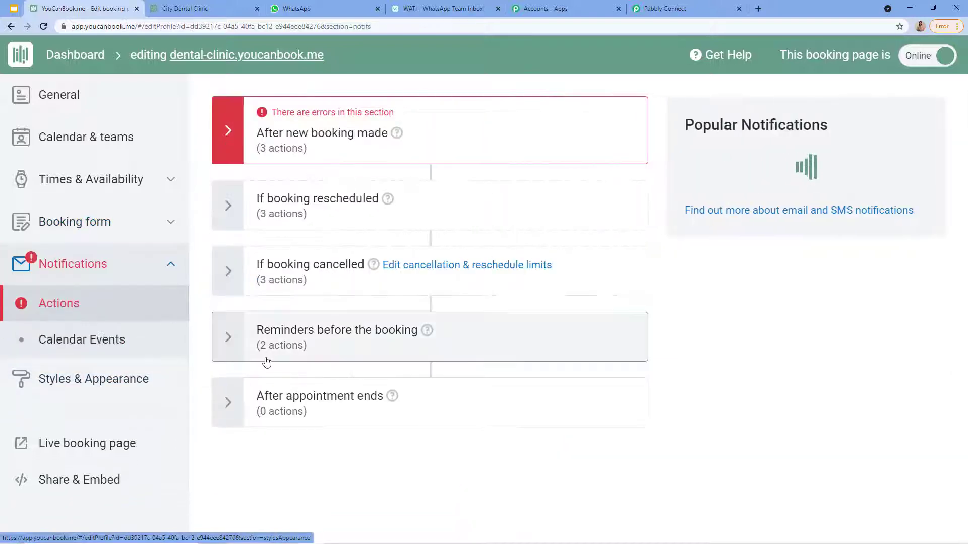
left_click(297, 135)
scroll(313, 262, "down", 3)
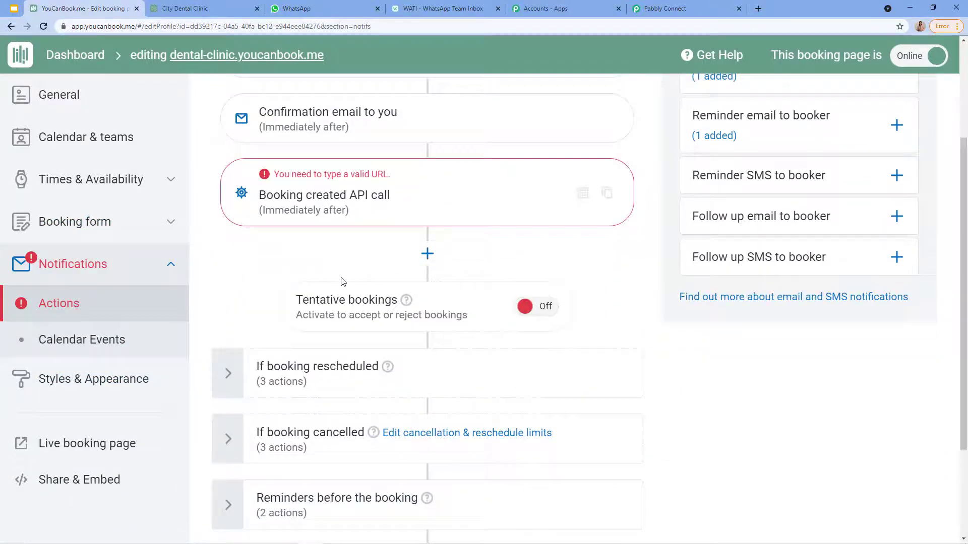
left_click(310, 203)
scroll(300, 313, "down", 3)
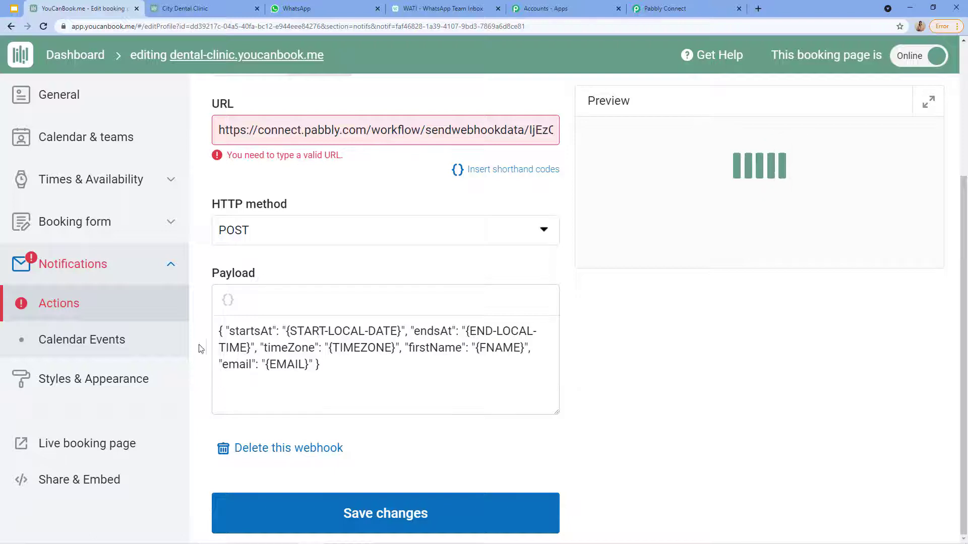
scroll(181, 328, "up", 2)
Compare the booking questions' shorthand codes with the webhook's default payload, highlighting the startsAt entry
left_click(80, 218)
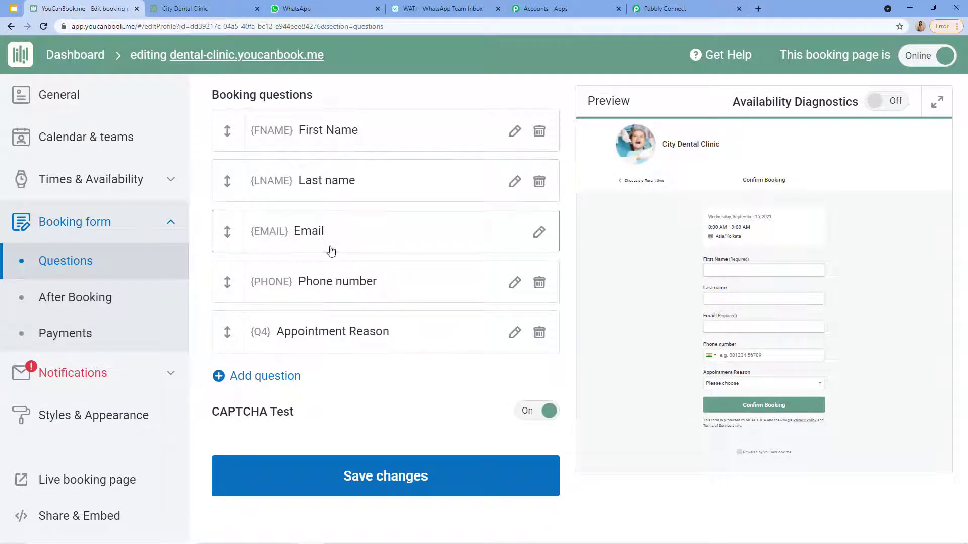
left_click(116, 375)
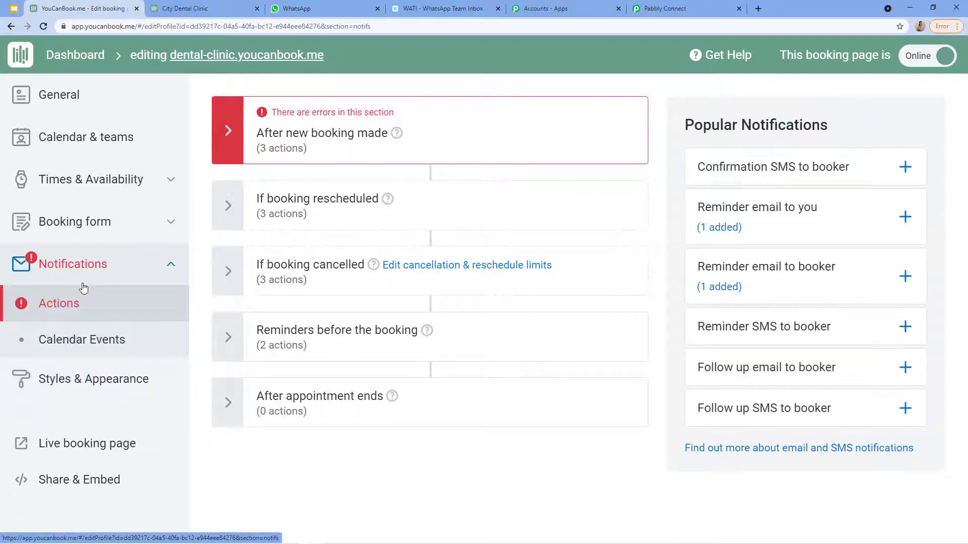
left_click(302, 123)
scroll(265, 308, "down", 1)
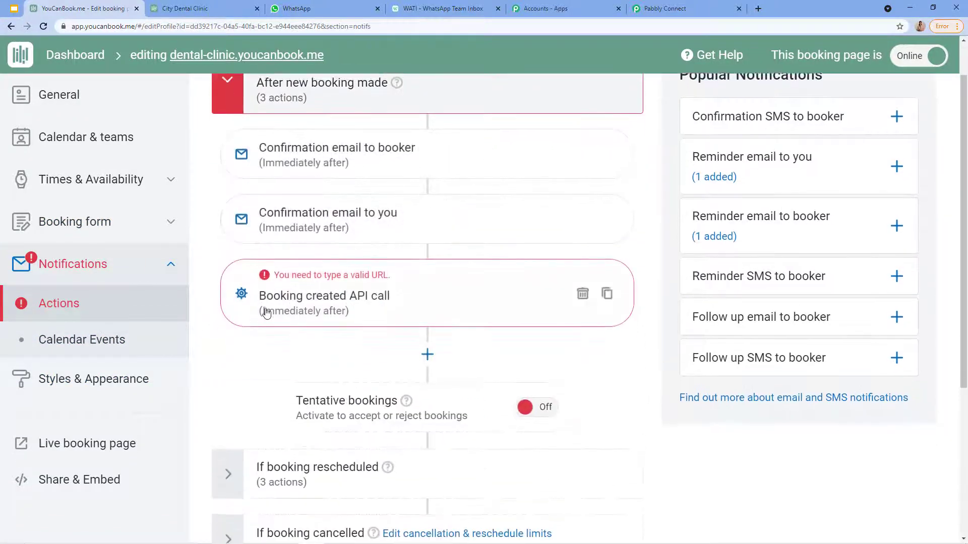
left_click(266, 308)
scroll(239, 370, "down", 4)
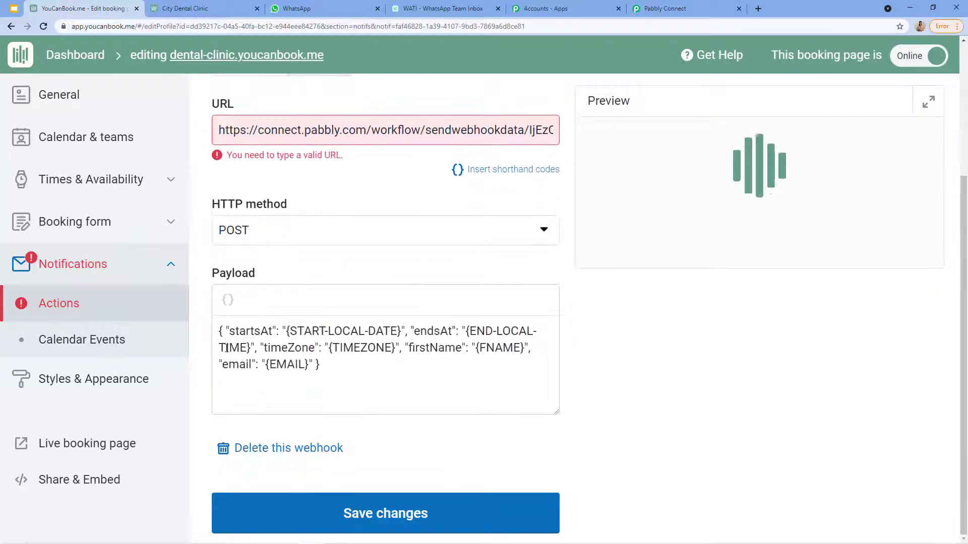
left_click(245, 331)
left_click_drag(245, 331, 412, 328)
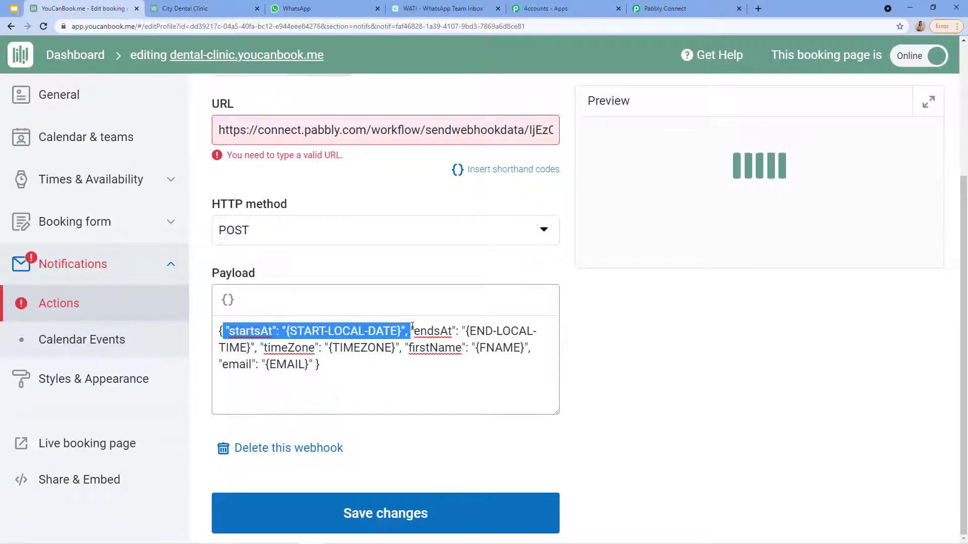
Inspect the shorthand code of the First Name booking question and return to the Booking created API call webhook
left_click(115, 226)
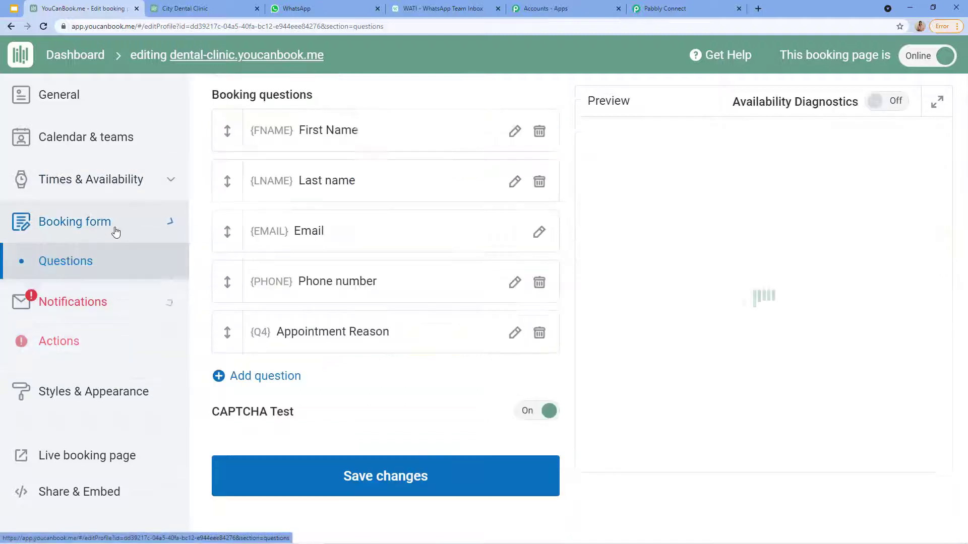
left_click(304, 132)
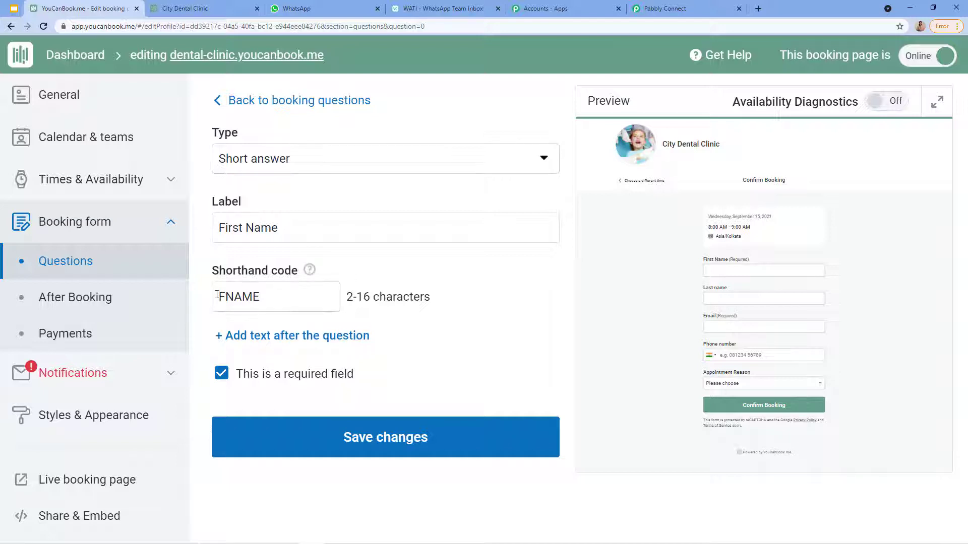
left_click_drag(216, 295, 304, 299)
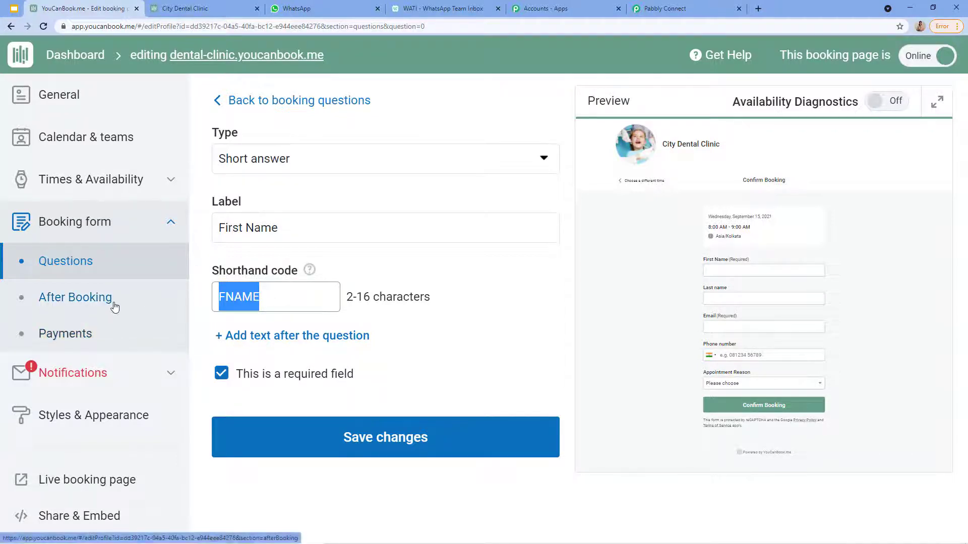
left_click(89, 378)
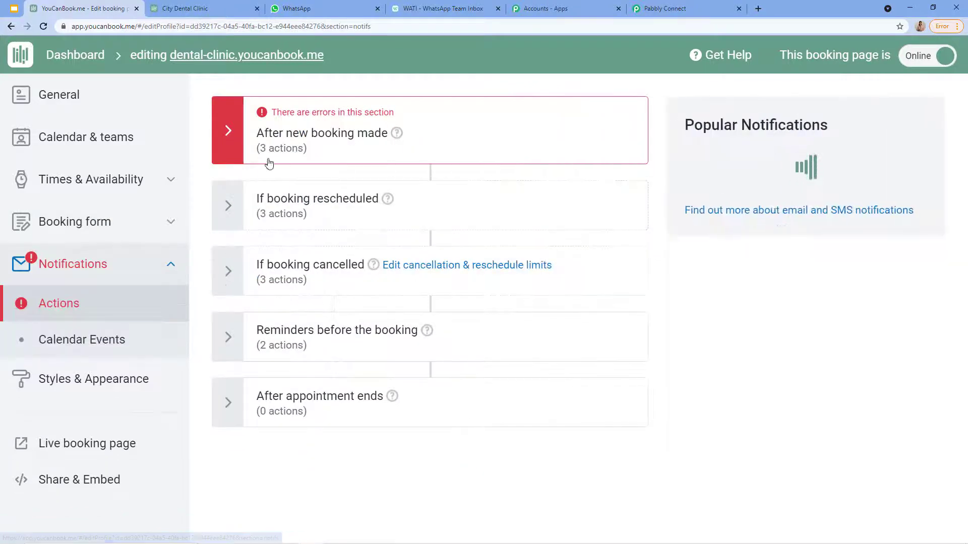
left_click(278, 159)
scroll(330, 297, "down", 2)
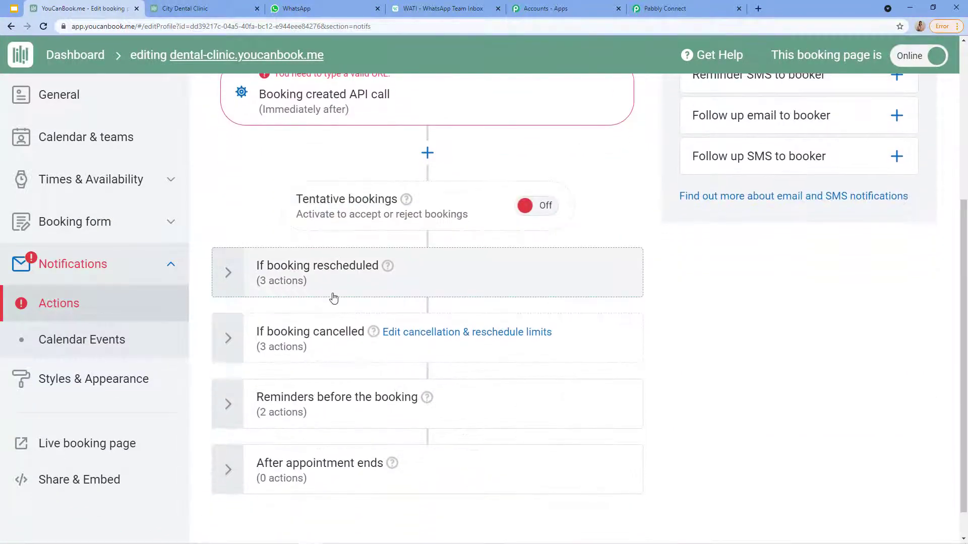
left_click(342, 123)
scroll(276, 335, "down", 2)
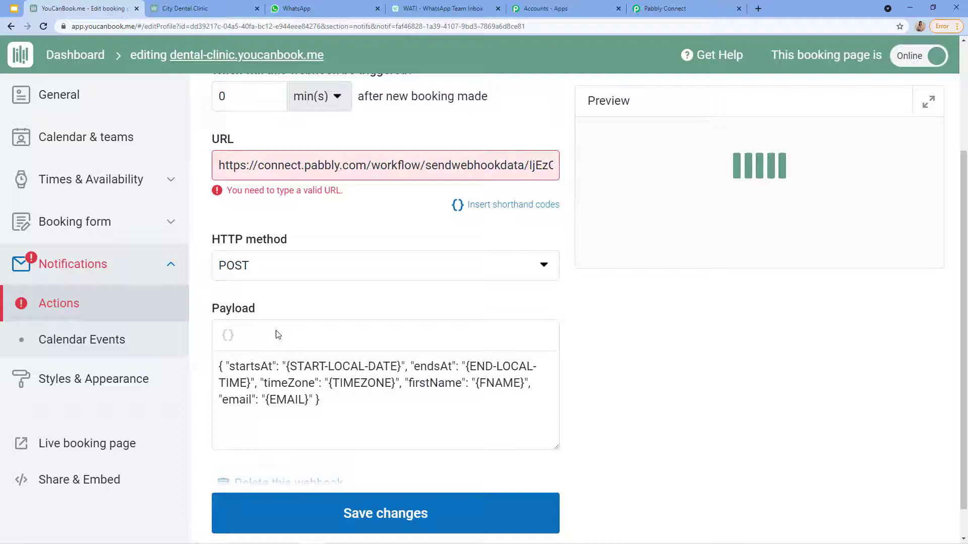
Examine how the default payload pairs the startsAt label with the START-LOCAL-DATE shorthand code
double_click(230, 366)
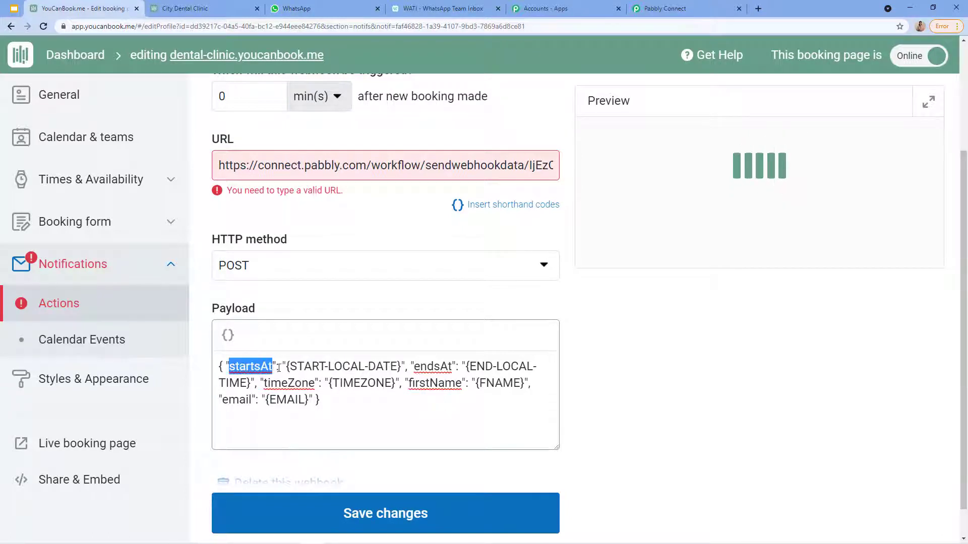
left_click(292, 366)
left_click_drag(293, 367, 392, 364)
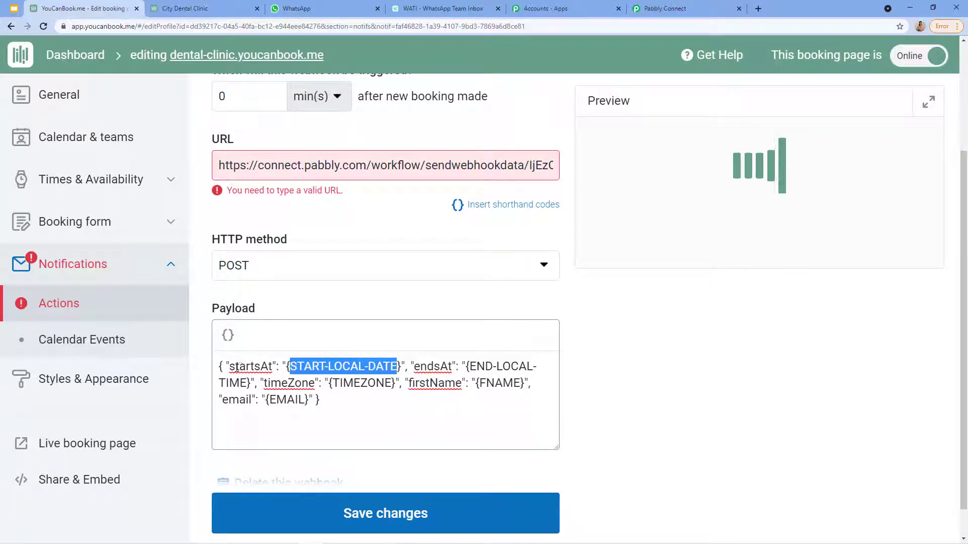
left_click_drag(229, 367, 283, 367)
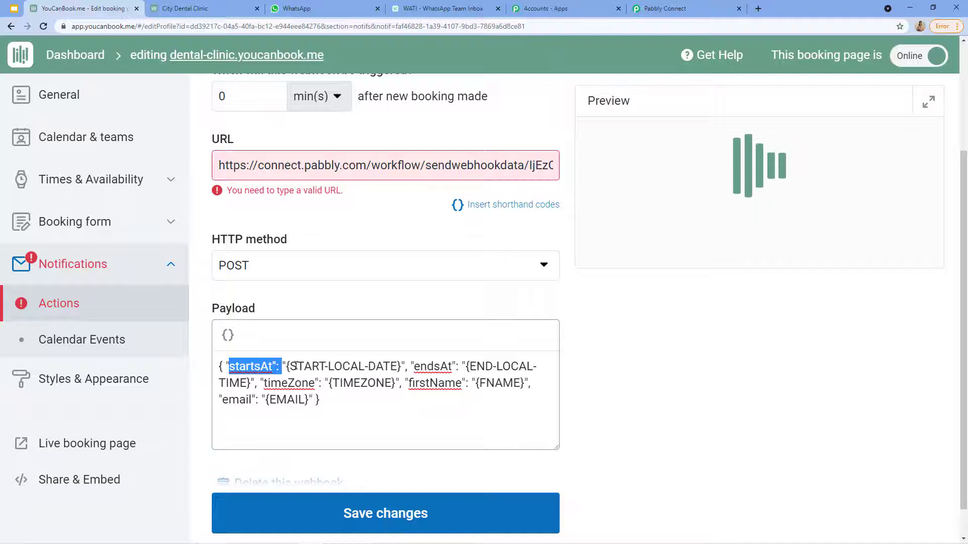
left_click_drag(289, 367, 391, 366)
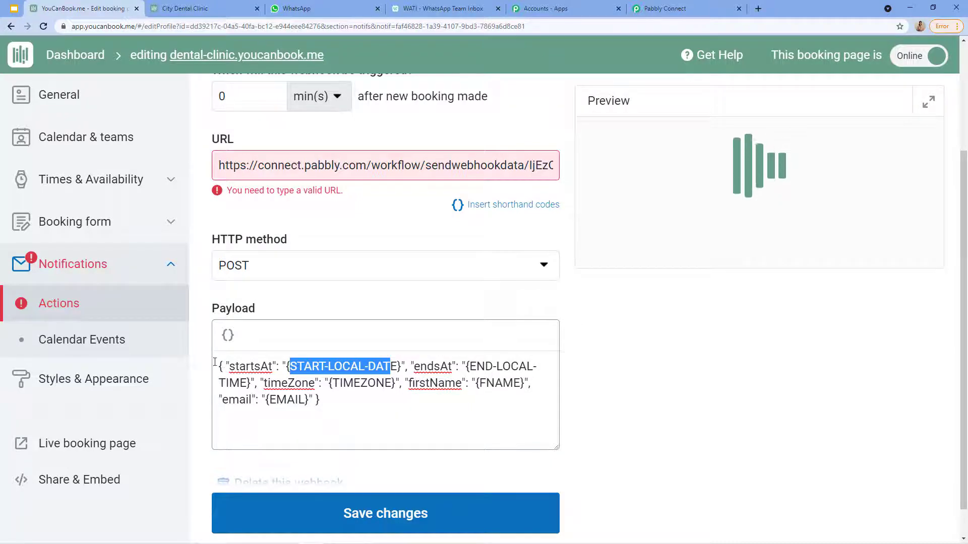
left_click_drag(218, 364, 444, 397)
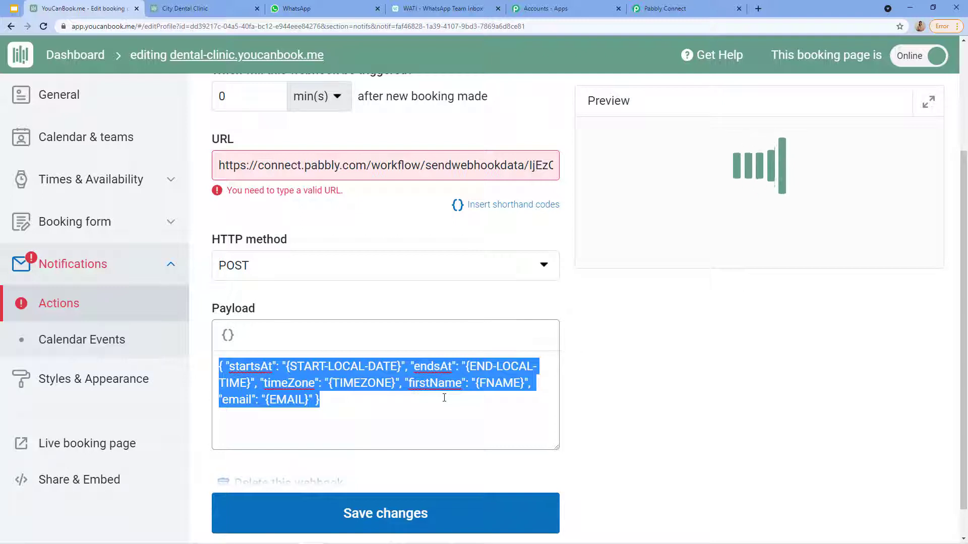
Replace the payload with JSON mapping startsAt, starttime, timeZone, First Name, Last Name, Email, Phone No. and Appointment Reason to their shorthand codes
left_click(438, 399)
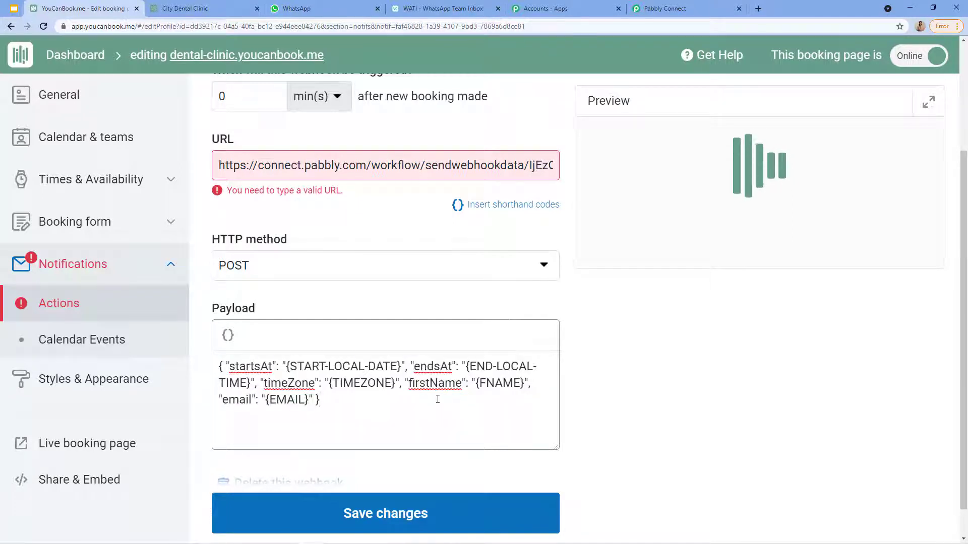
key("ctrl+a")
type("{ \"startsAt\": \"{START-LOCAL-DATE}\", \"starttime\": \"{START-LOCAL-TIME}\", \"timeZone\": \"{TIMEZONE}\", \"First Name\": \"{FNAME}\", \"Last Name\": \"{LNAME}\", \"Email\": \"{EMAIL}\", \"Phone No.\":\"{PHONE}\", \"Appointment Reason\":\"{Q4}\"}")
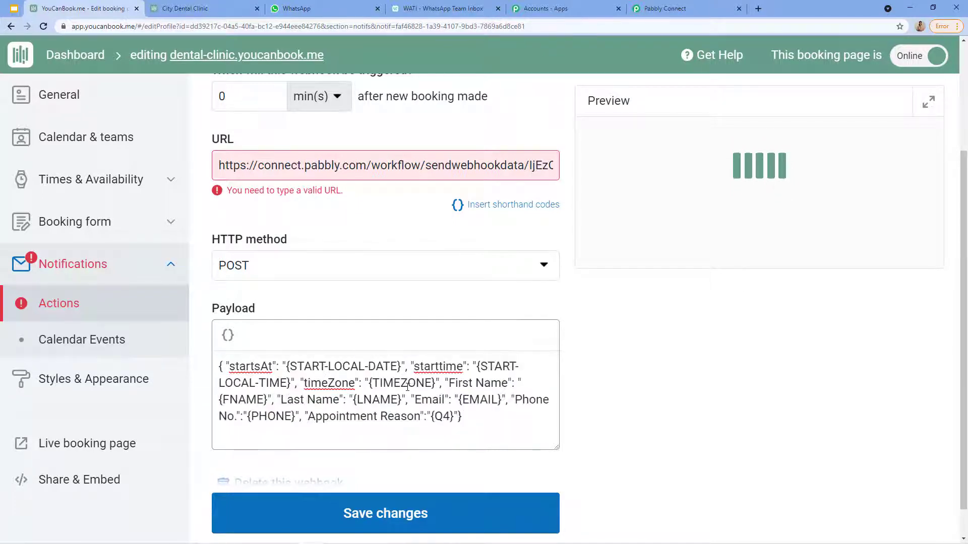
scroll(328, 406, "down", 1)
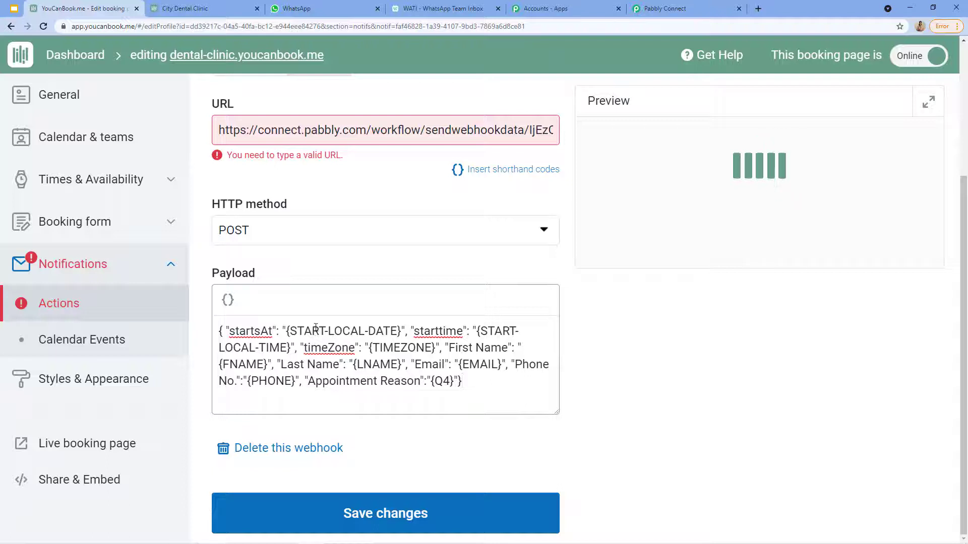
Examine the payload's date and time entries and the label and shorthand code of the Last name booking question
left_click_drag(295, 328, 404, 345)
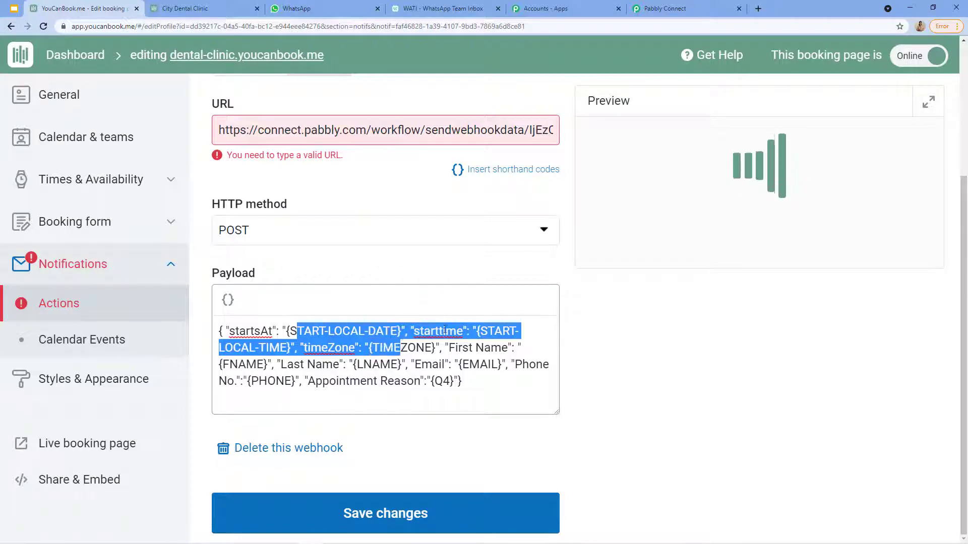
left_click(271, 347)
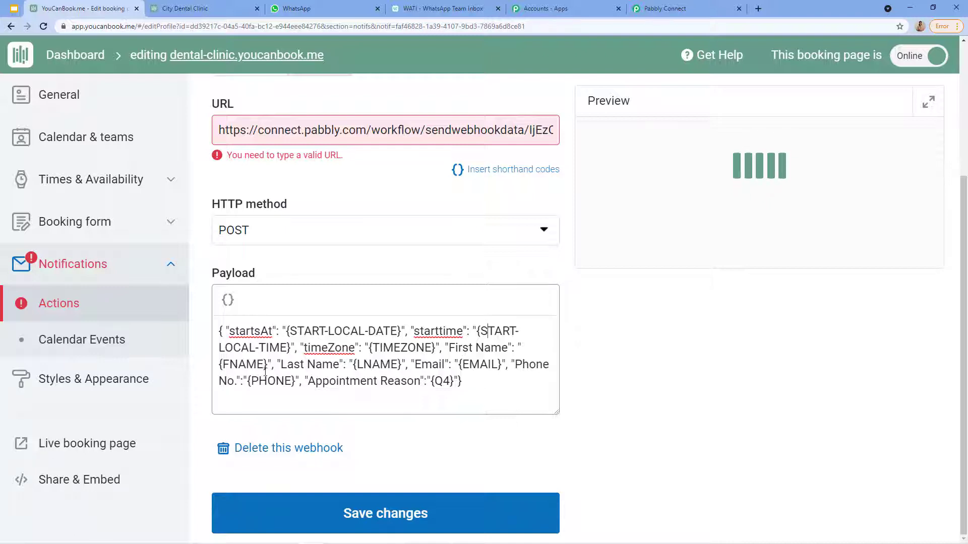
left_click(112, 220)
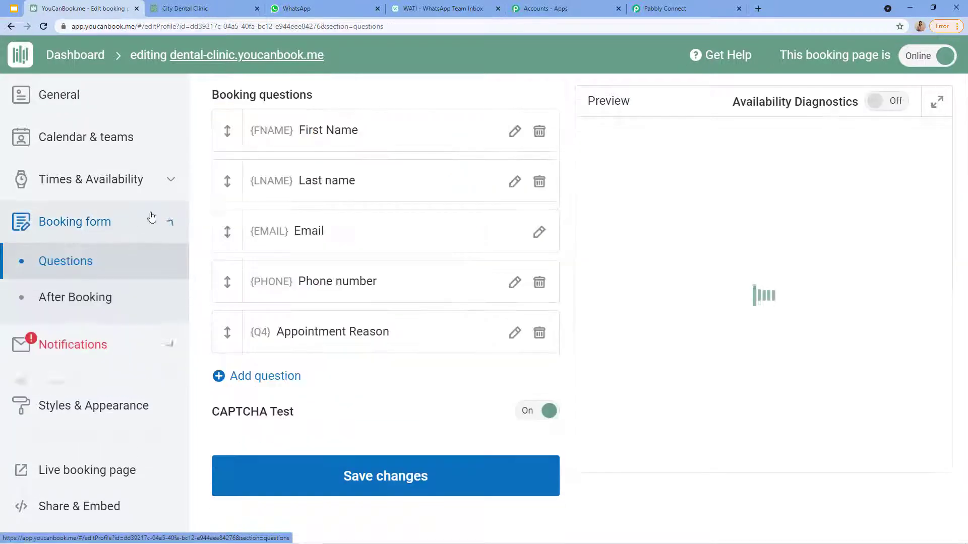
left_click(291, 181)
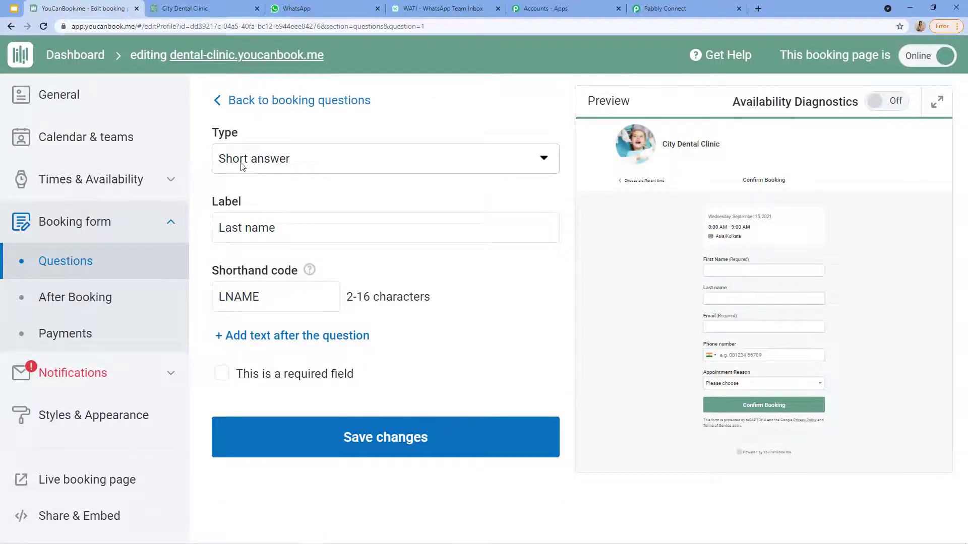
left_click_drag(216, 295, 284, 276)
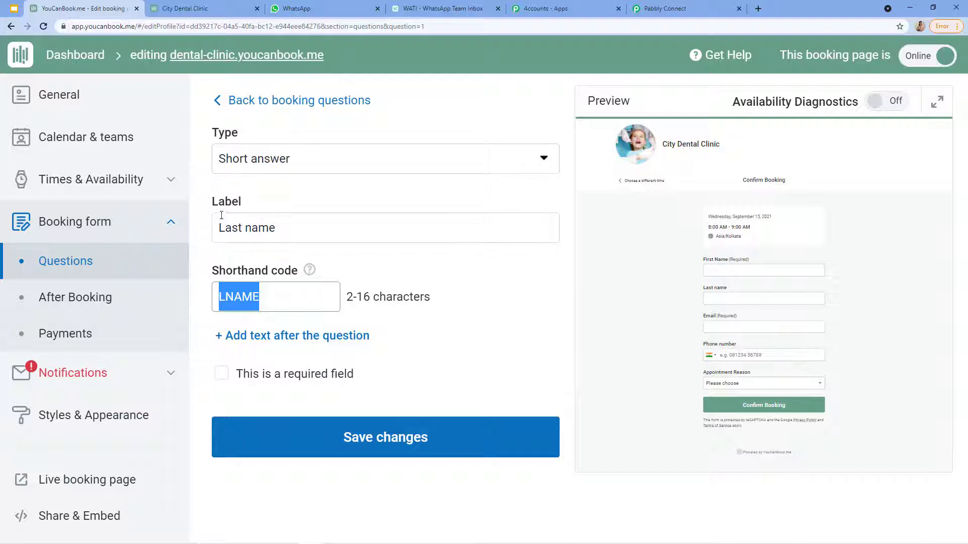
left_click_drag(219, 228, 198, 332)
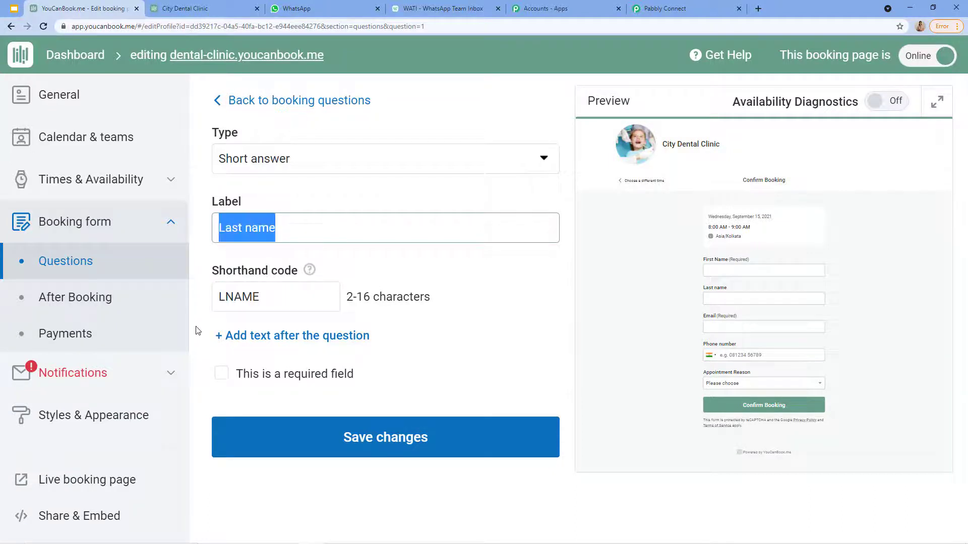
left_click(221, 294)
double_click(244, 297)
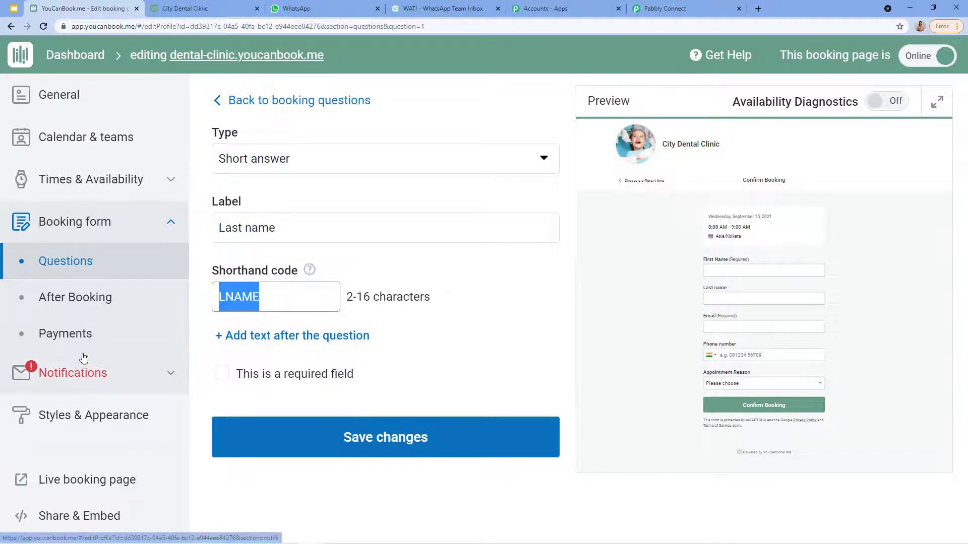
Return to the Booking created API call webhook and examine how its payload pairs the First Name label with the FNAME shorthand code
left_click(91, 373)
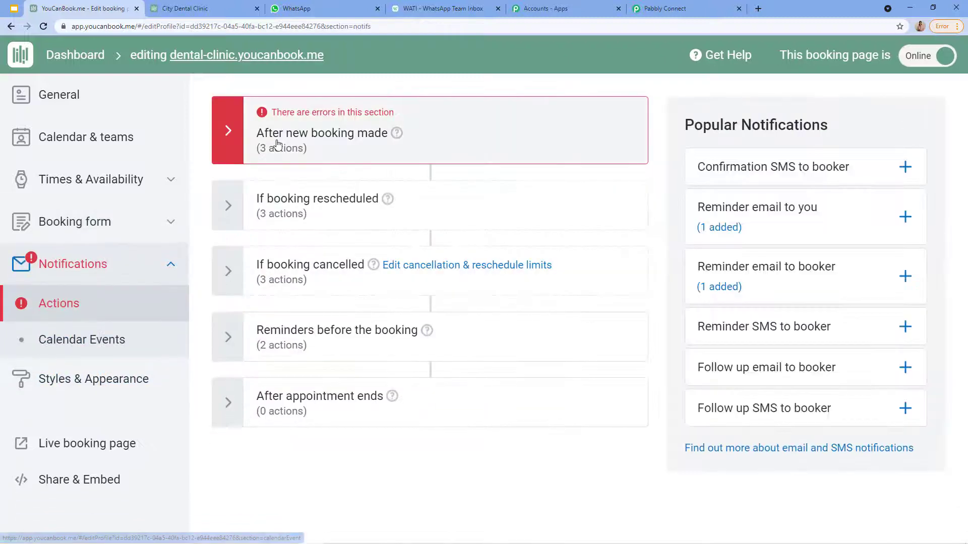
left_click(275, 144)
scroll(272, 273, "down", 2)
scroll(273, 273, "down", 2)
left_click(281, 170)
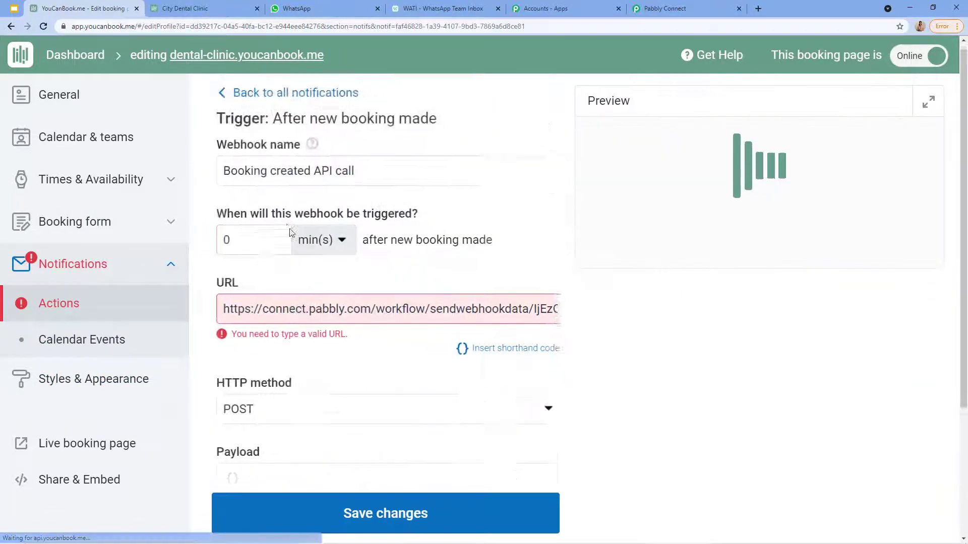
scroll(254, 304, "down", 3)
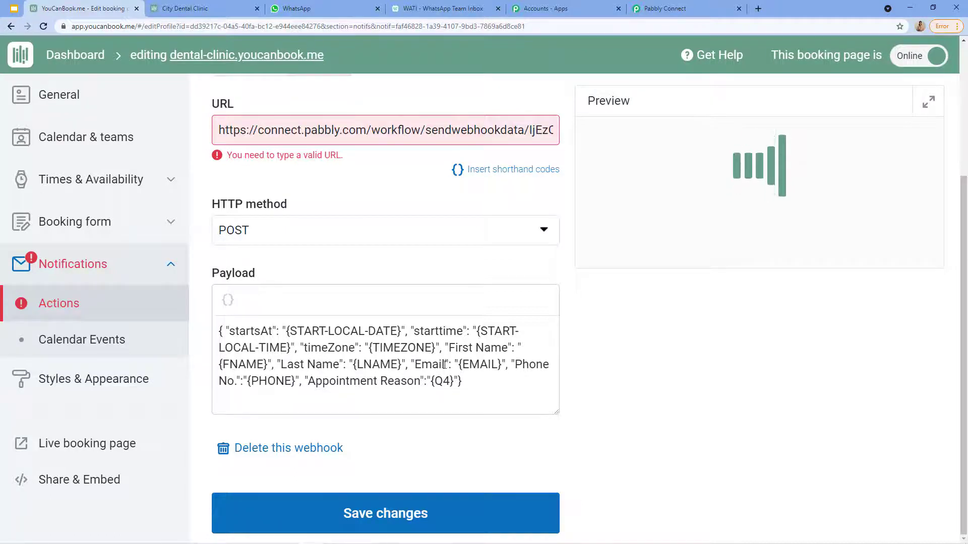
left_click_drag(448, 347, 501, 348)
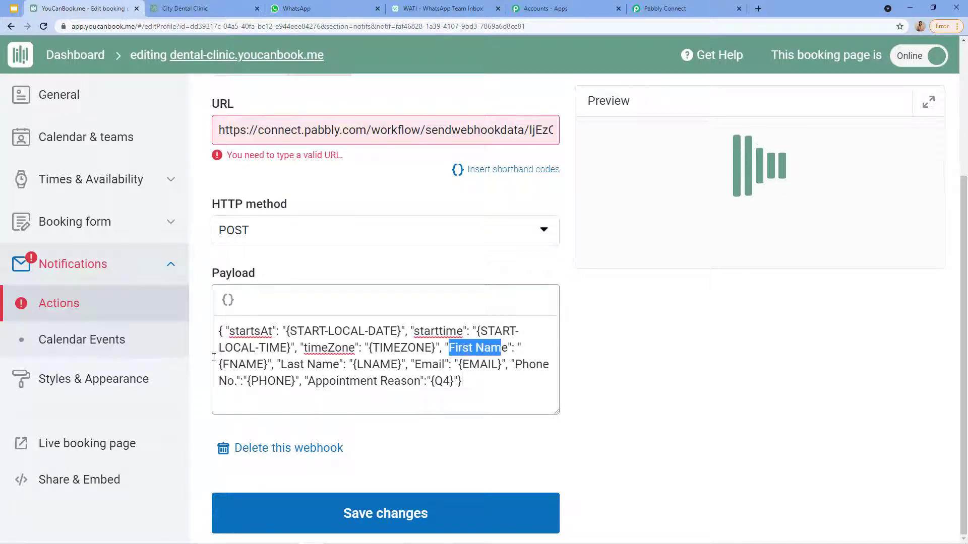
left_click_drag(218, 364, 267, 364)
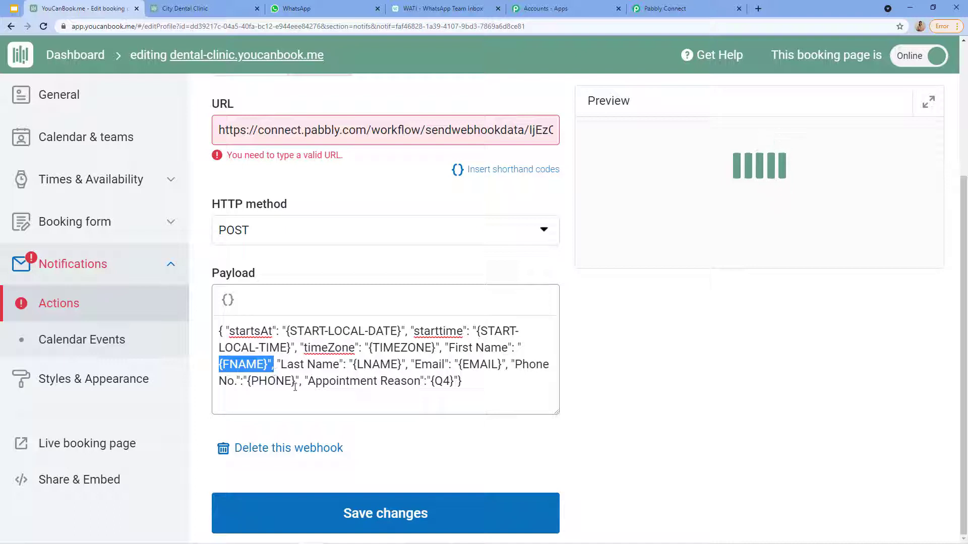
left_click(295, 381)
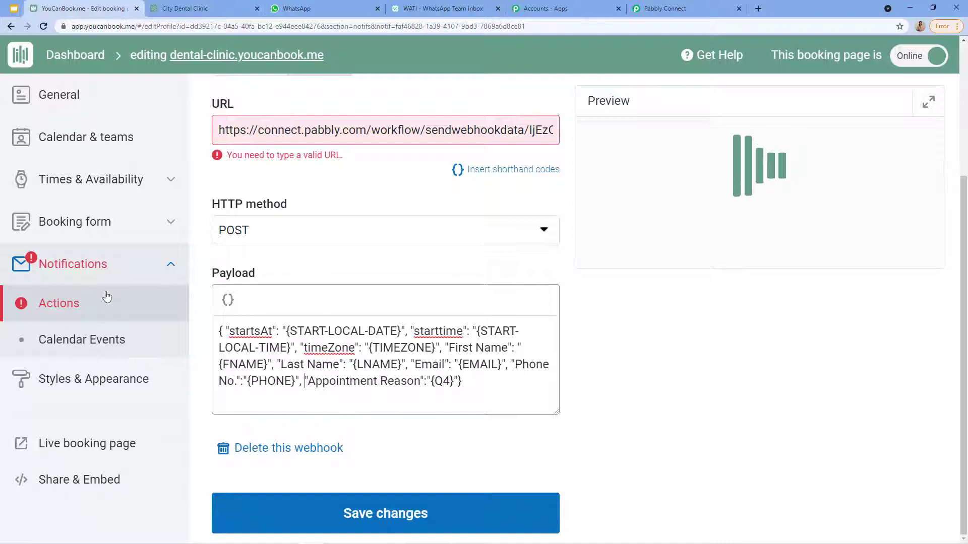
Recheck the booking questions' shorthand codes, then save the Booking created API call webhook with its custom payload
left_click(96, 222)
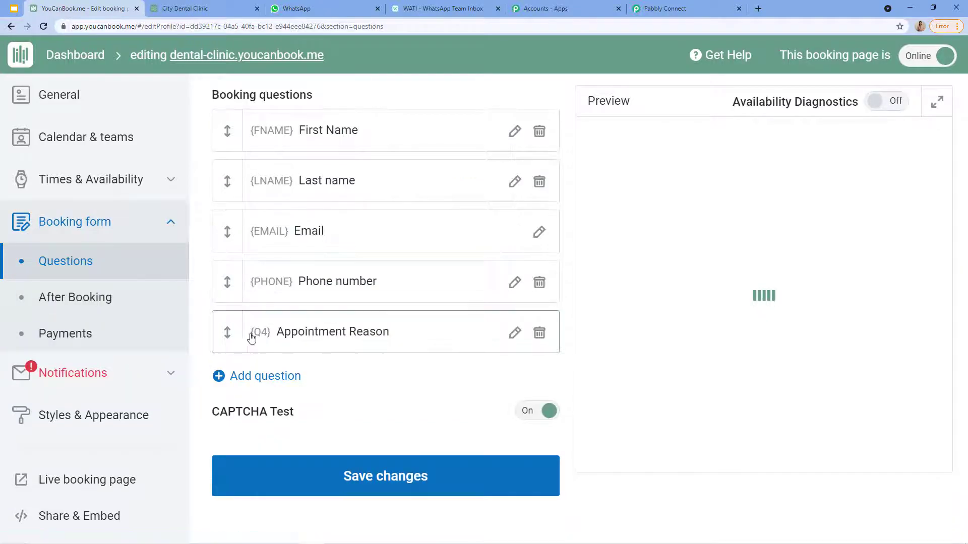
left_click(151, 373)
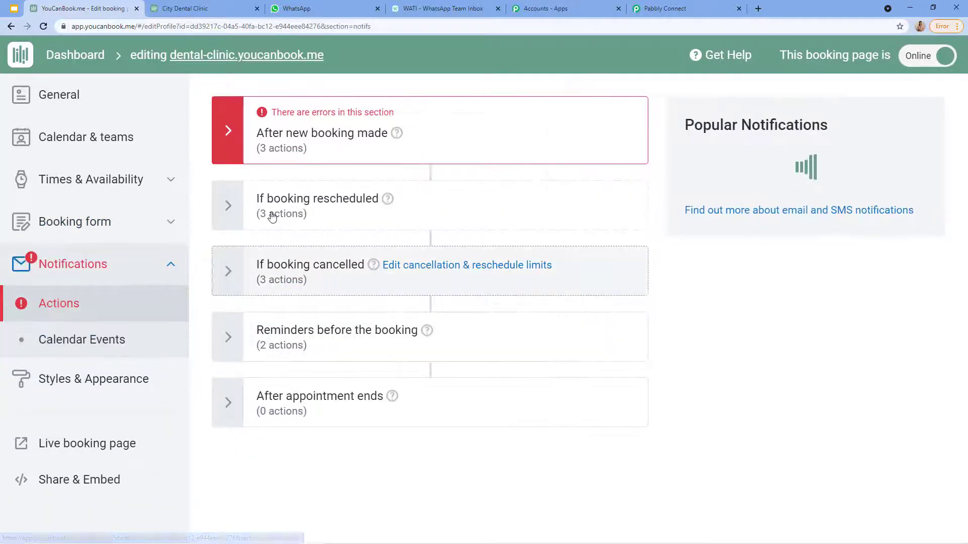
left_click(281, 147)
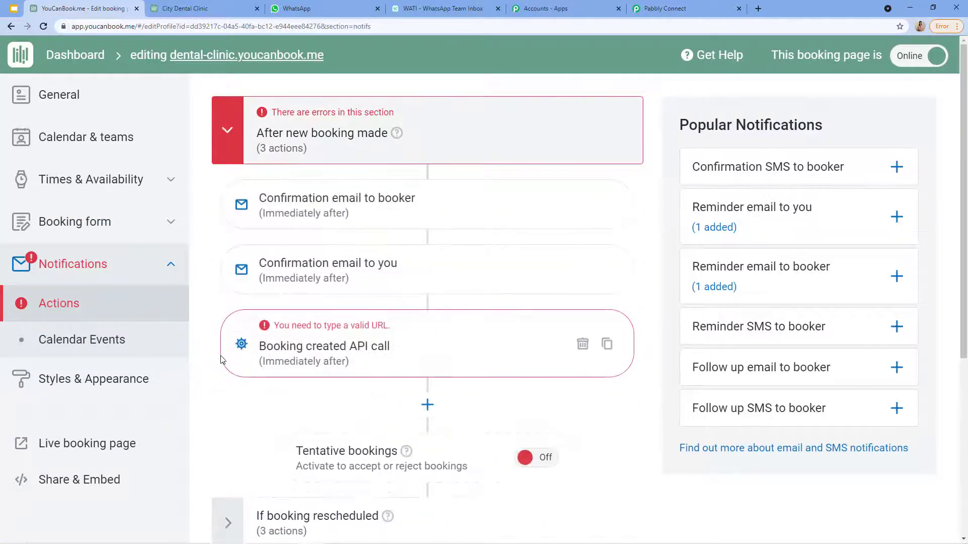
left_click(304, 336)
scroll(391, 451, "down", 4)
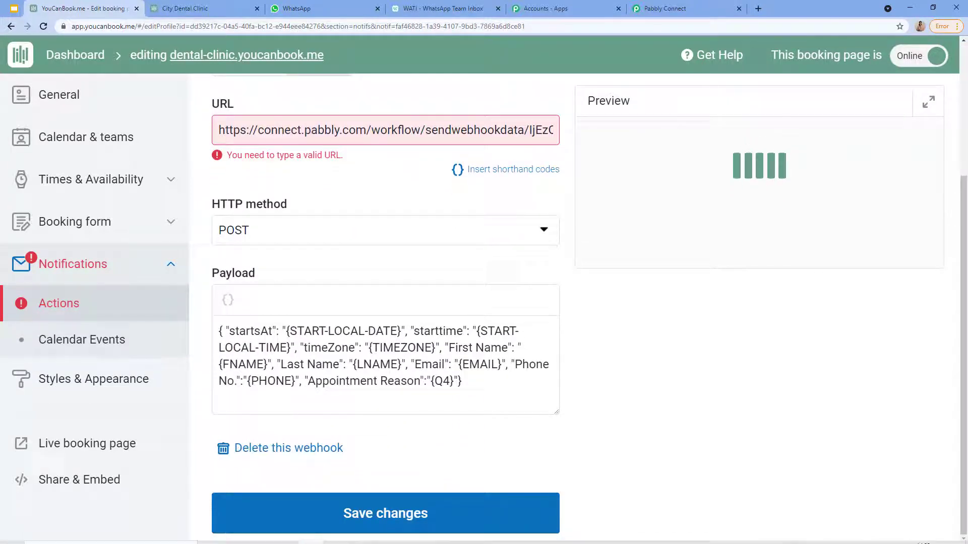
left_click(331, 512)
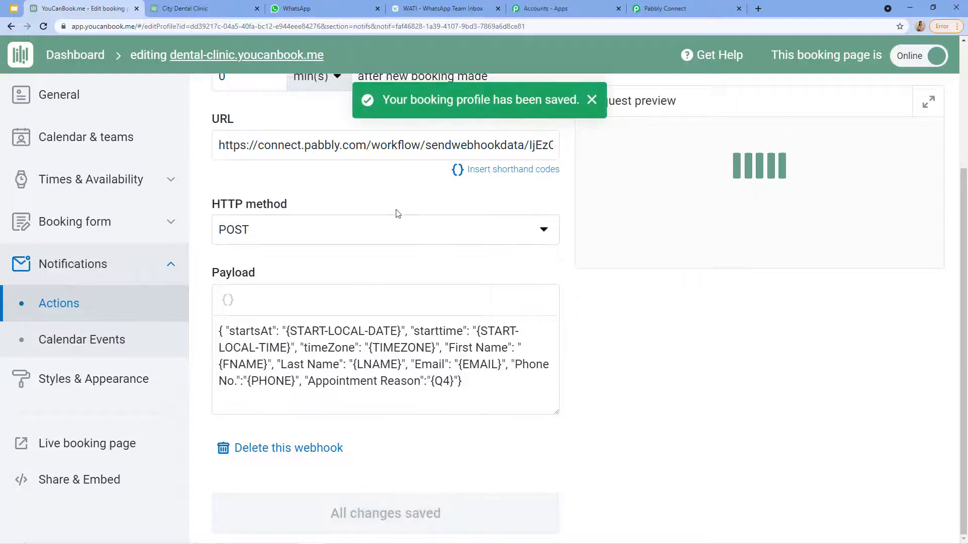
Switch to Pabbly Connect and check the New Booking trigger's webhook URL, setup instructions and capture status
left_click(650, 9)
scroll(328, 261, "down", 1)
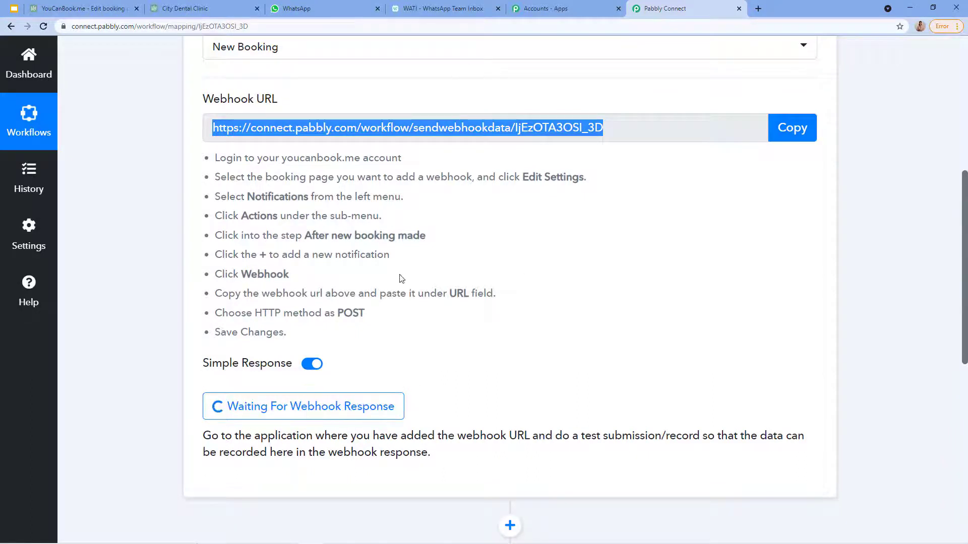
scroll(415, 279, "up", 2)
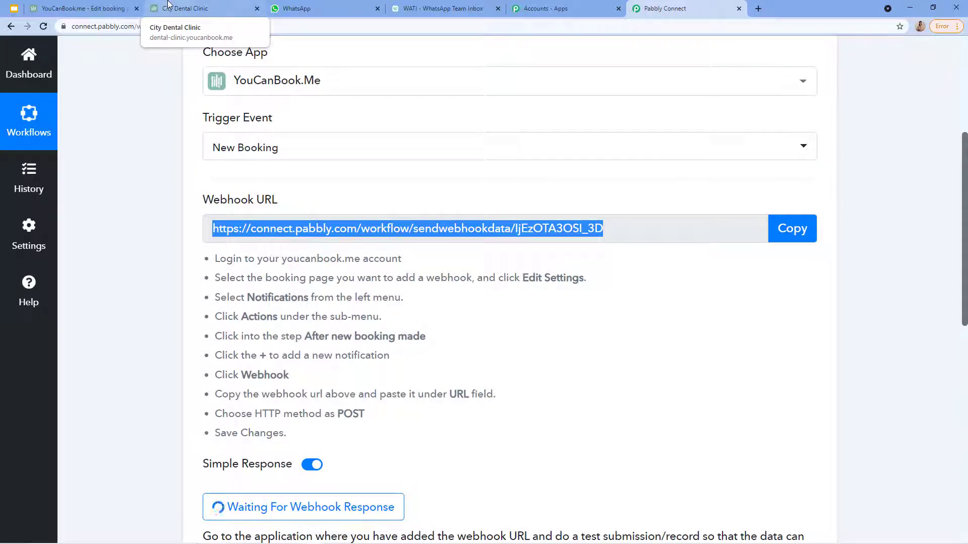
Switch to the City Dental Clinic booking page and choose the 8:00 AM slot on Monday, September 20
left_click(169, 6)
scroll(497, 195, "up", 5)
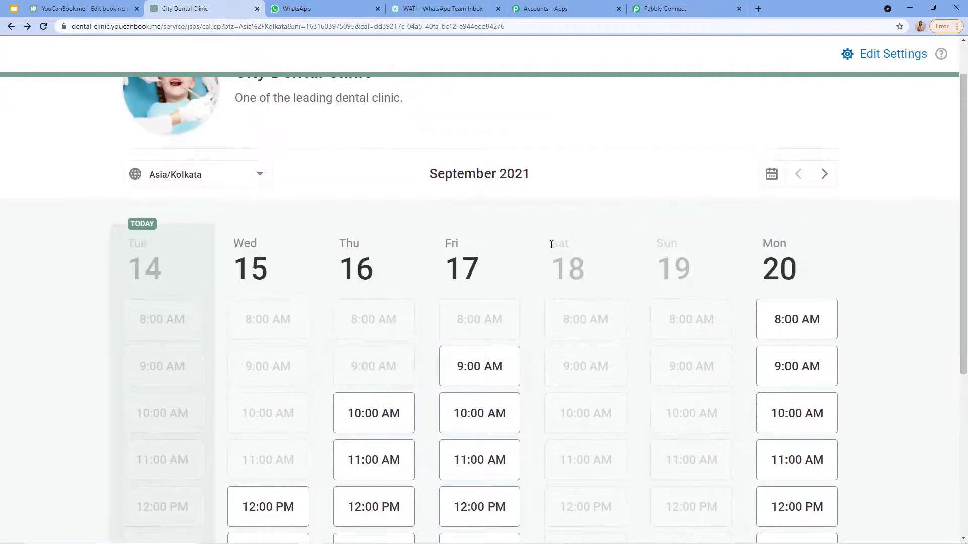
scroll(530, 253, "down", 2)
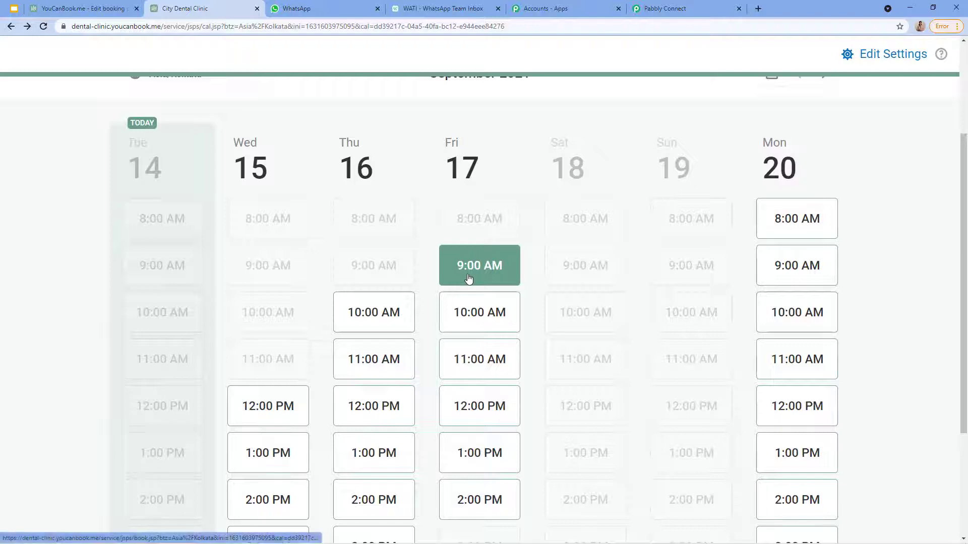
left_click(800, 234)
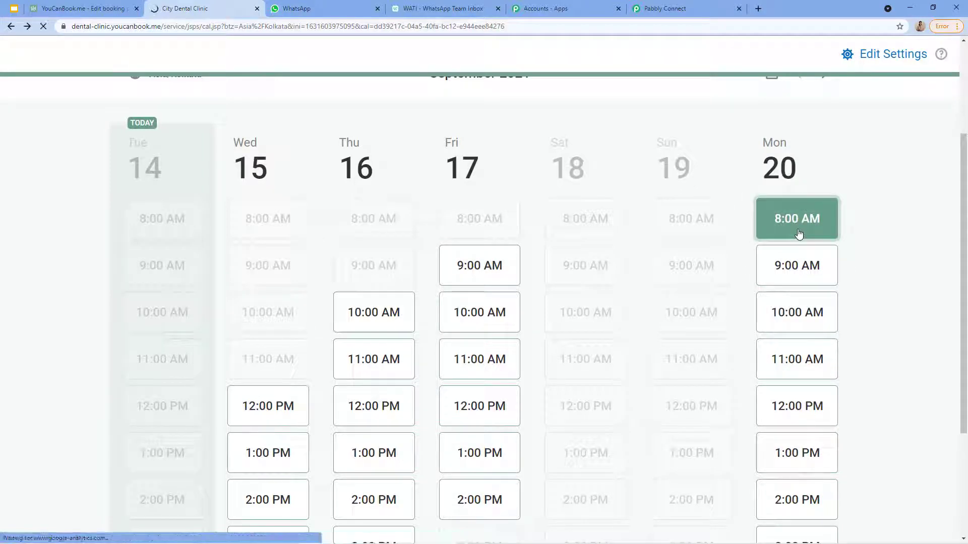
Fill in the test booker's name, email and phone number from a saved contact and remove the phone number's leading zero
scroll(480, 352, "down", 3)
left_click(435, 285)
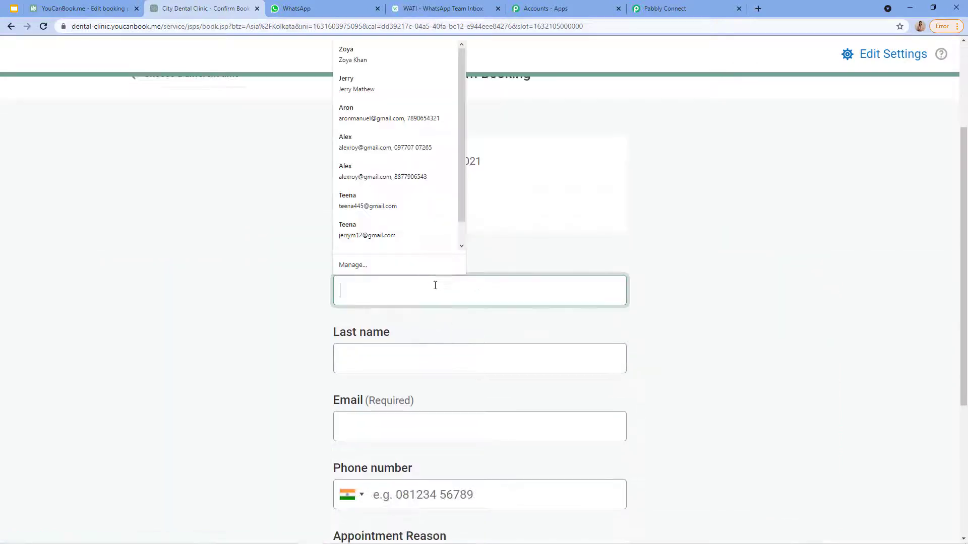
left_click(367, 226)
scroll(362, 237, "down", 2)
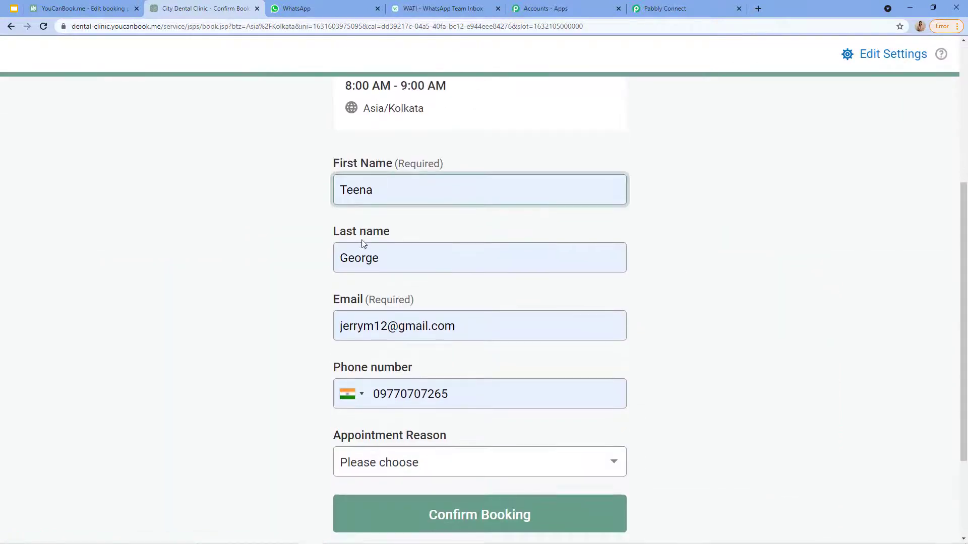
scroll(384, 208, "down", 3)
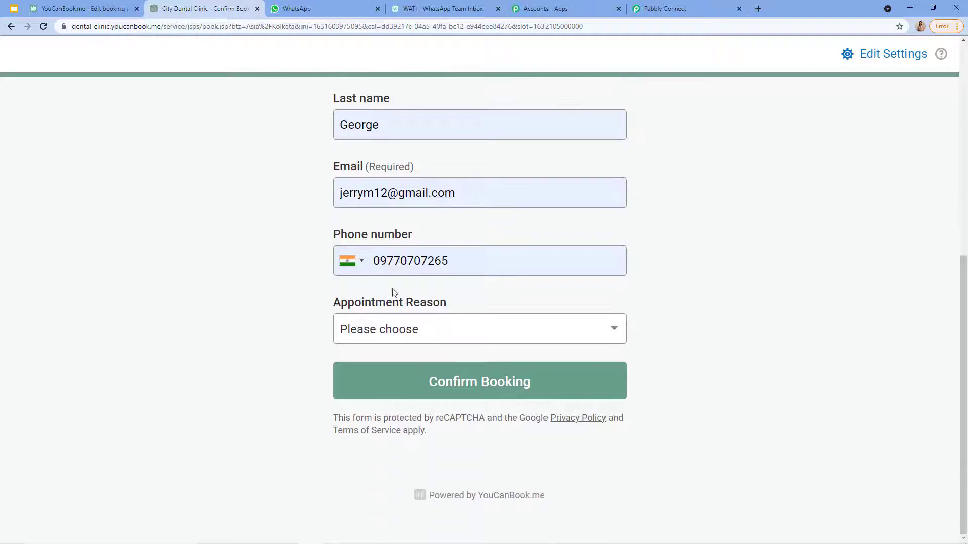
left_click(383, 263)
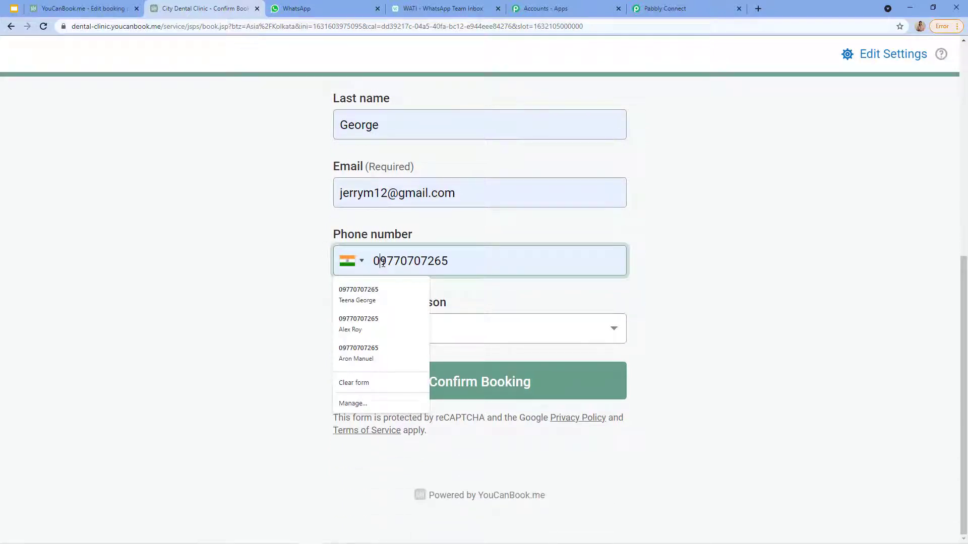
key("BackSpace")
Set the appointment reason to Clean Teeth and confirm the booking
left_click(397, 339)
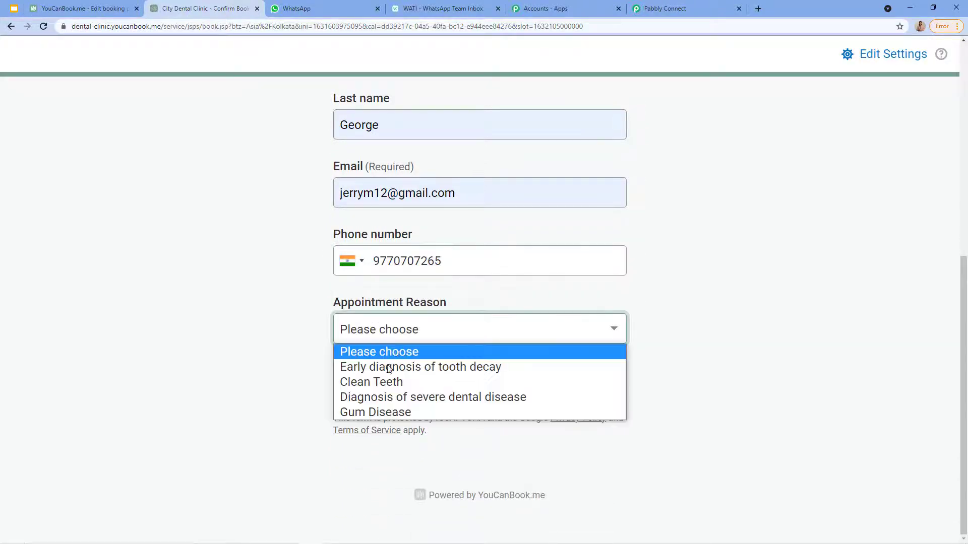
left_click(369, 381)
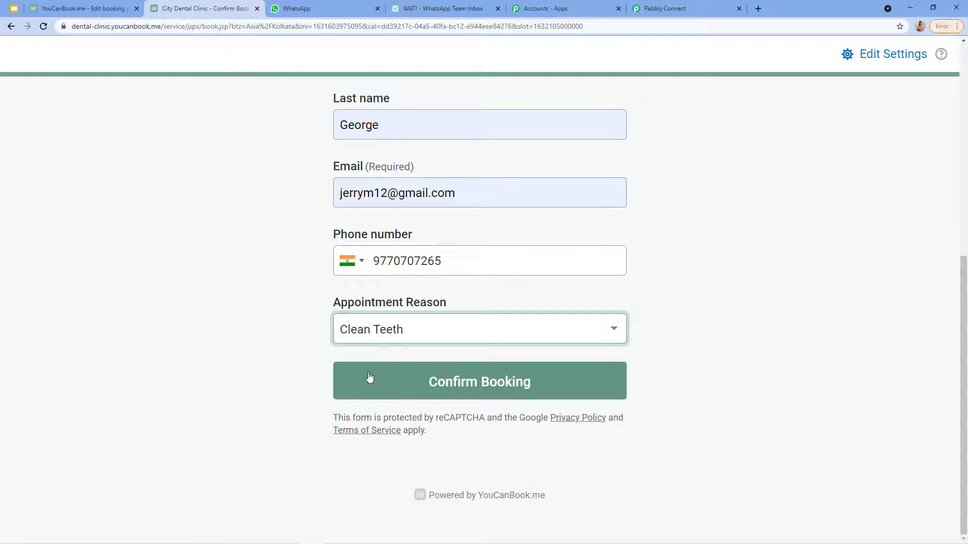
left_click(369, 377)
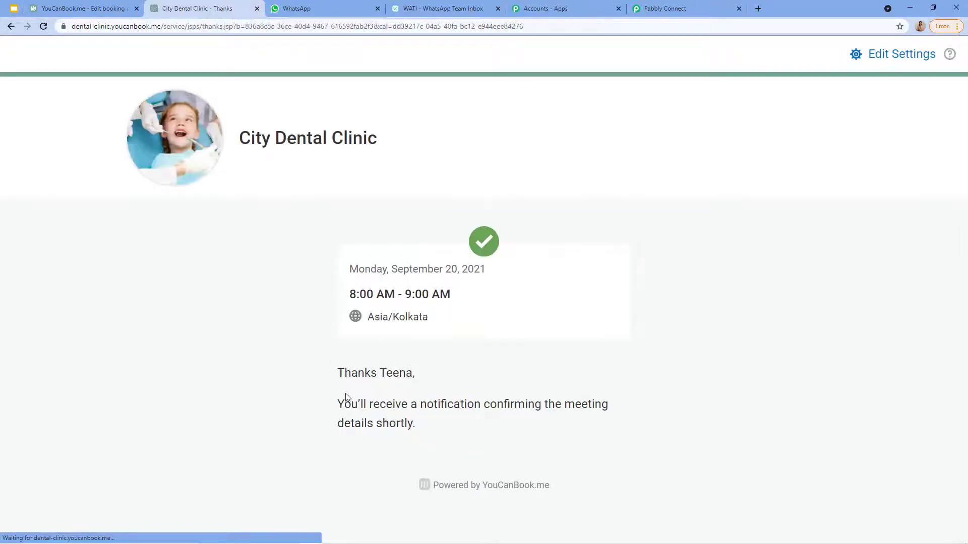
Switch to Pabbly Connect and examine the name, email and appointment reason in the New Booking trigger's captured webhook response
left_click(689, 4)
scroll(643, 78, "down", 2)
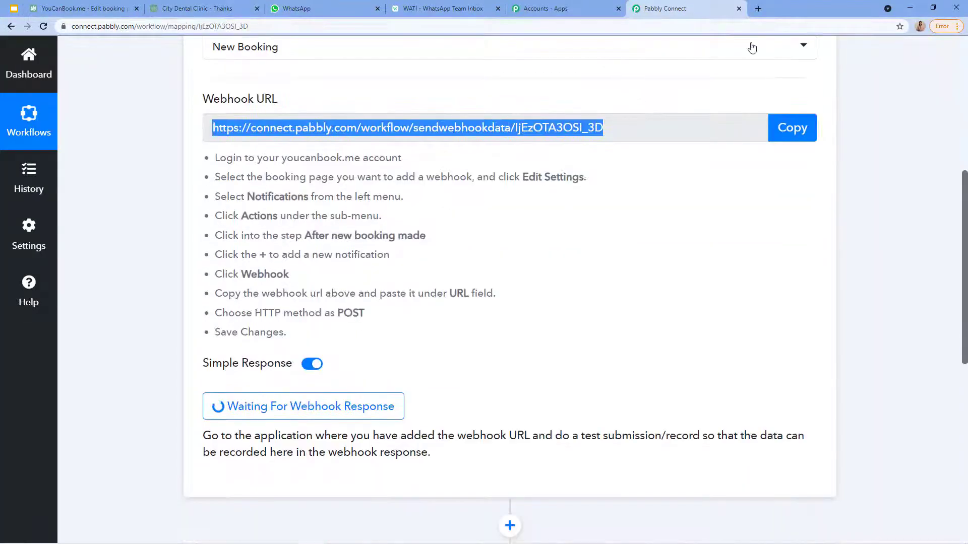
scroll(398, 343, "down", 2)
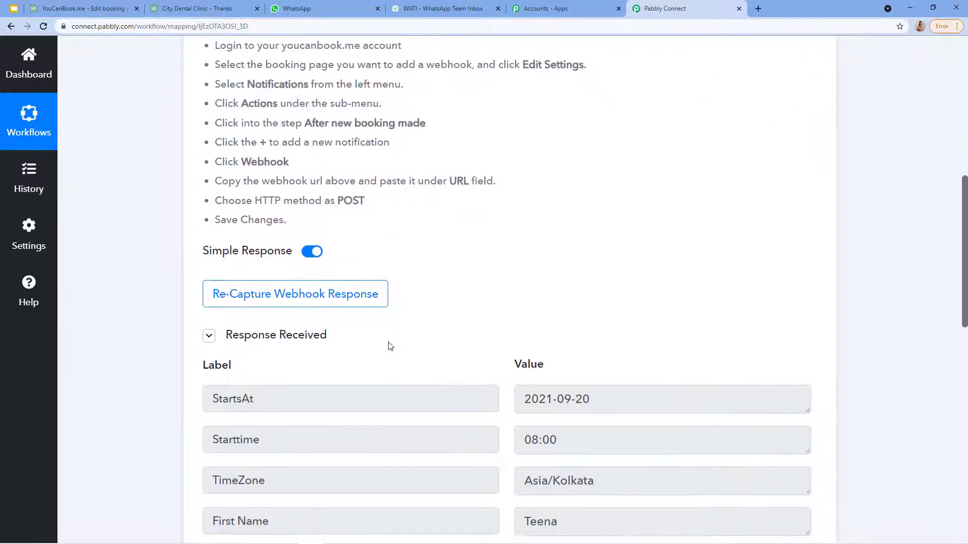
scroll(390, 346, "down", 3)
scroll(335, 217, "down", 3)
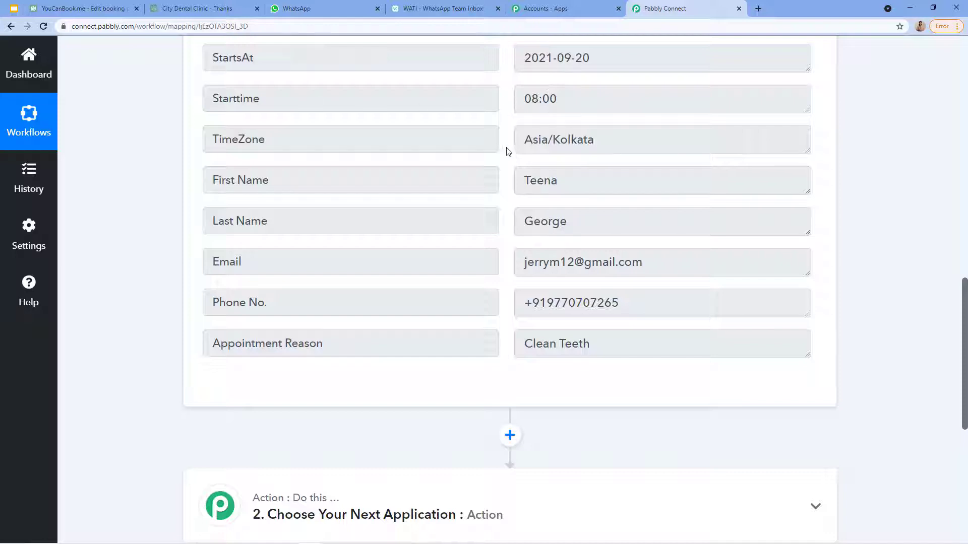
left_click_drag(530, 178, 566, 187)
left_click_drag(535, 226, 587, 230)
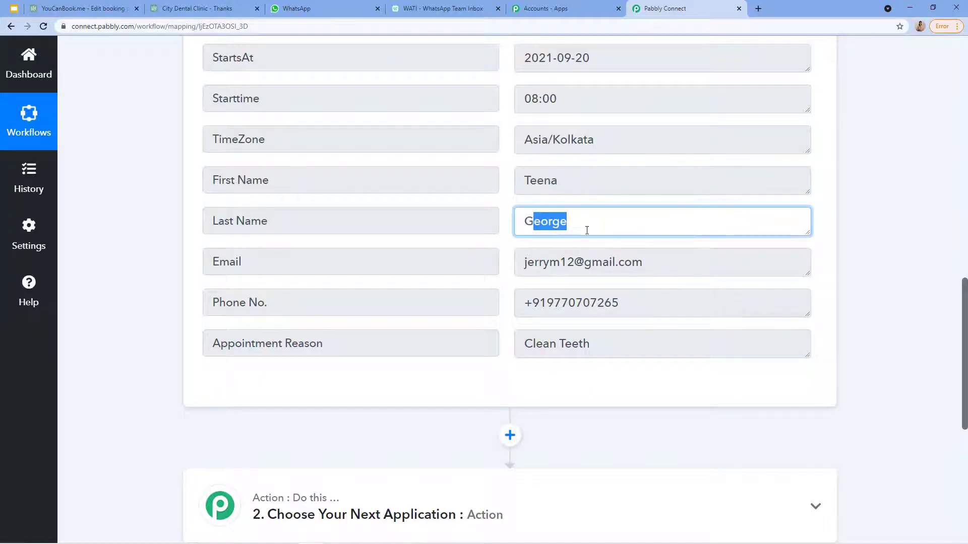
left_click_drag(515, 270, 599, 266)
left_click_drag(523, 346, 550, 341)
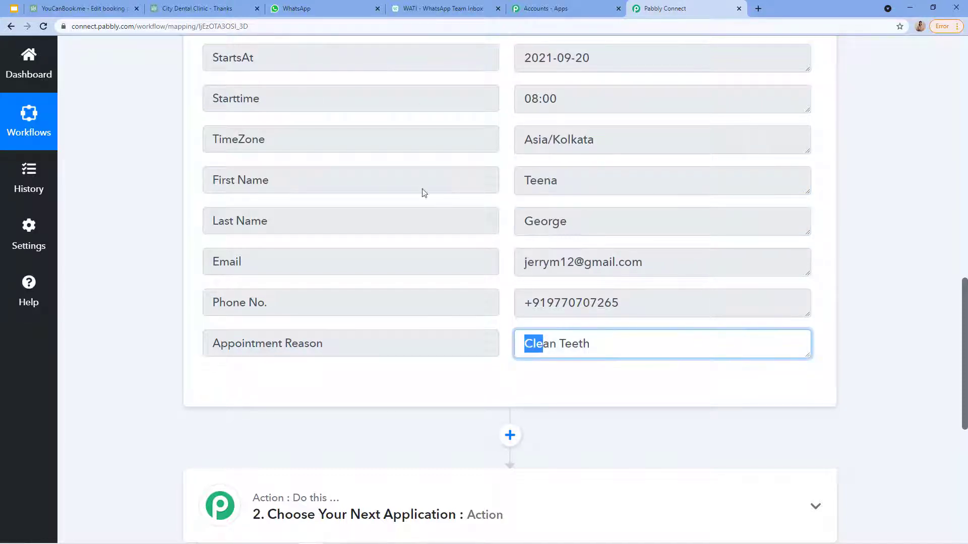
scroll(376, 188, "down", 4)
left_click(380, 108)
scroll(370, 134, "up", 5)
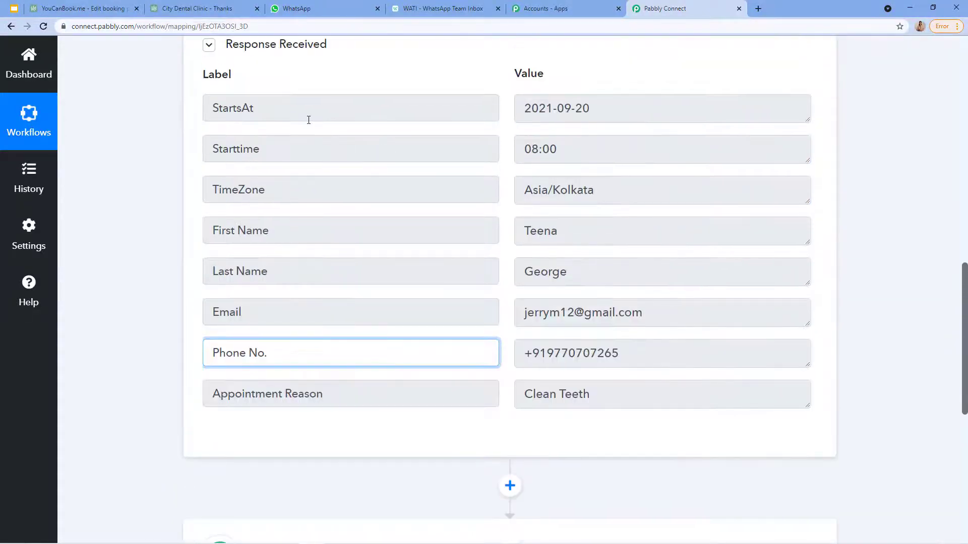
scroll(417, 330, "up", 6)
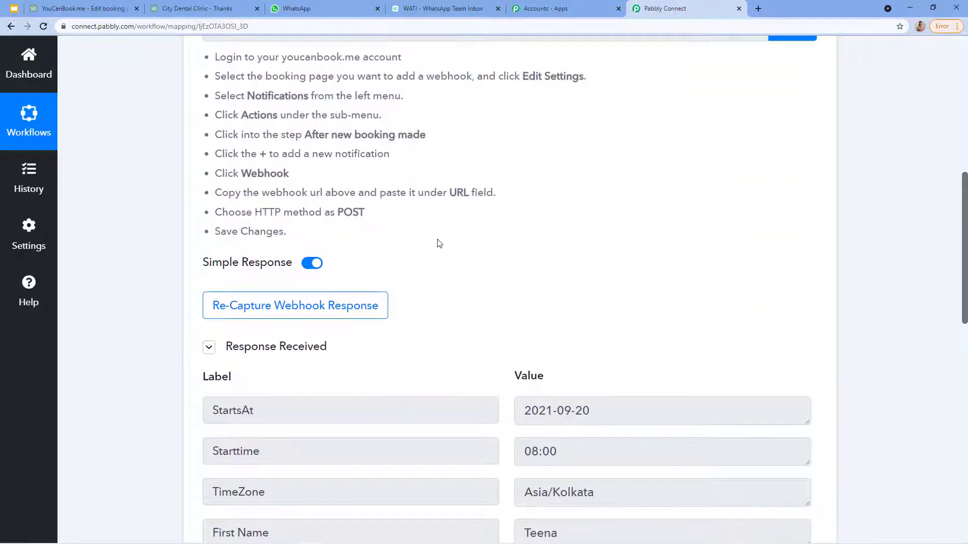
scroll(438, 244, "up", 4)
Switch to YouCanBook.me and leave the webhook's settings for the dashboard listing all booking pages
left_click(71, 14)
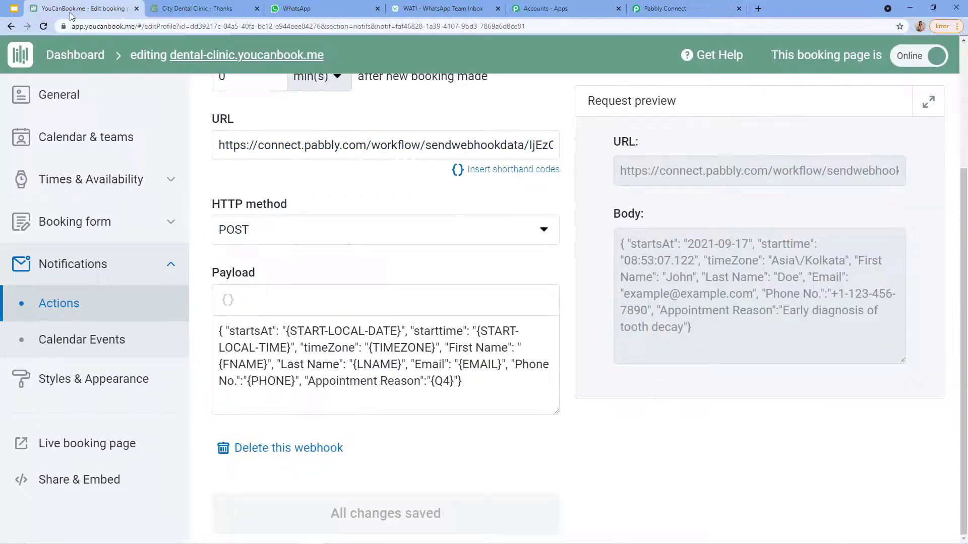
scroll(370, 248, "up", 3)
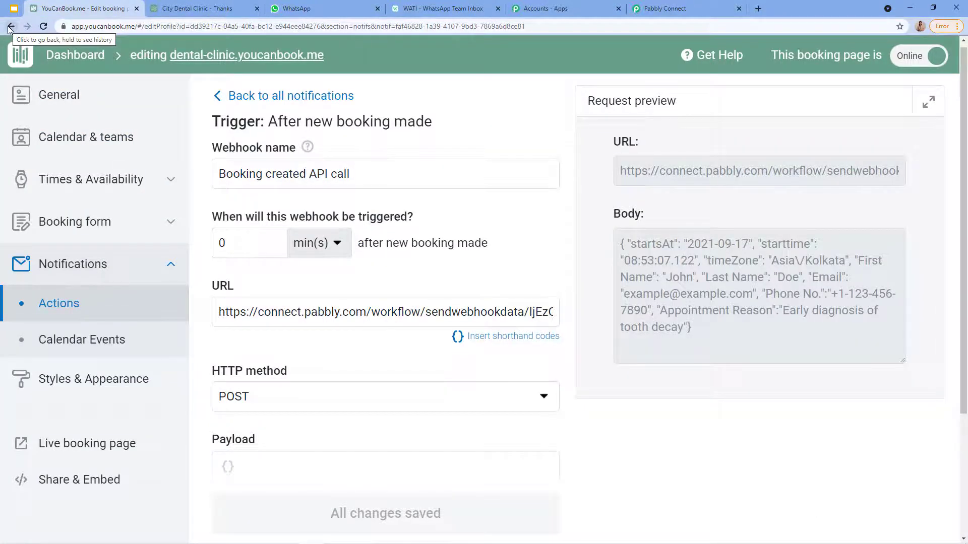
left_click(10, 27)
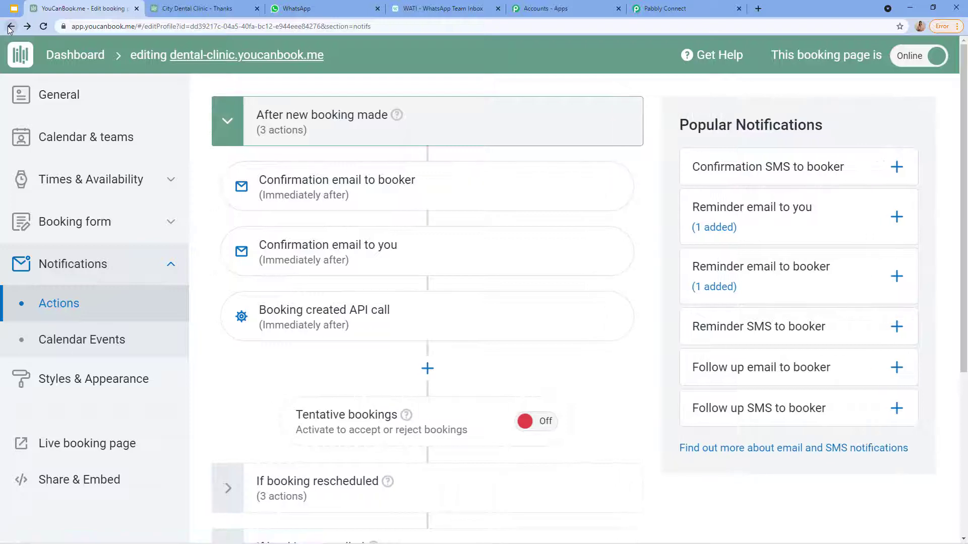
left_click(9, 27)
left_click(9, 27)
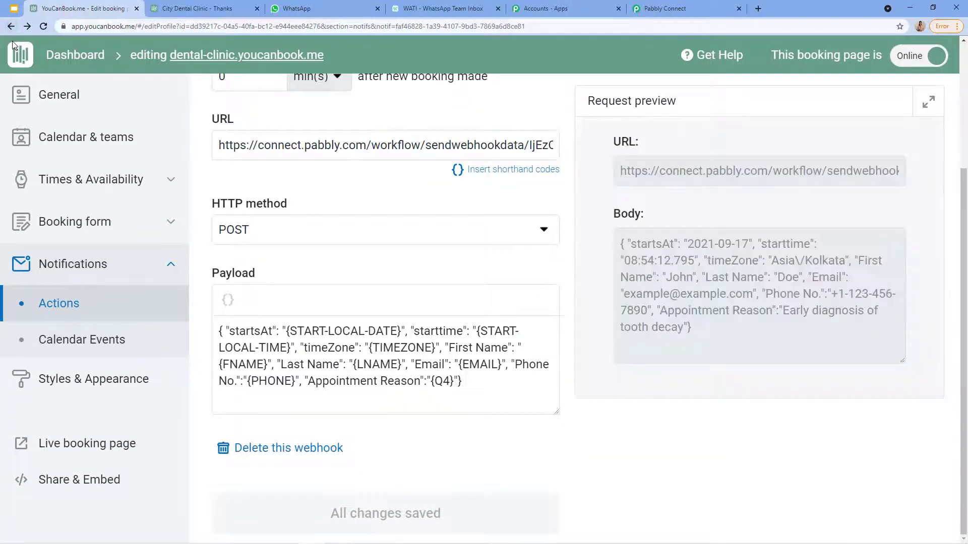
left_click(10, 27)
left_click(10, 27)
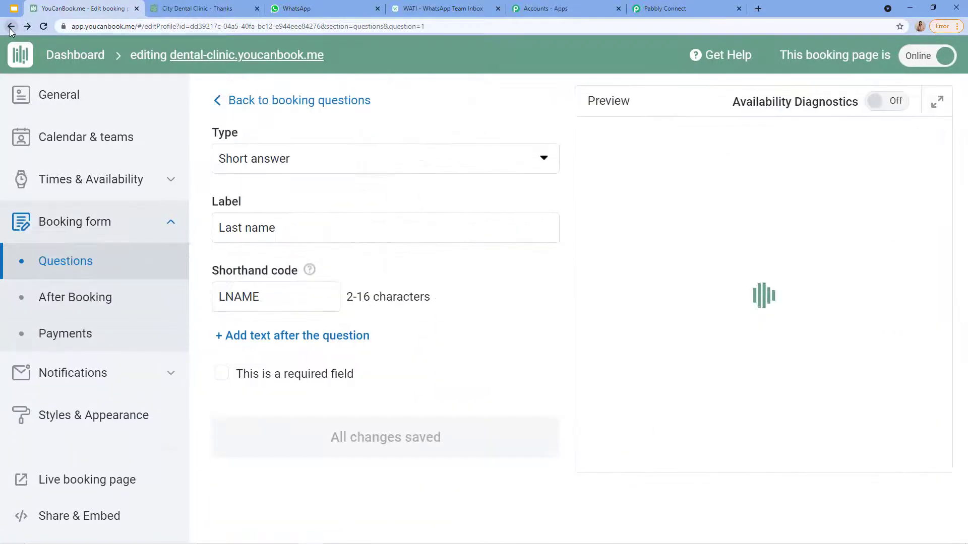
left_click(10, 27)
left_click(10, 27)
left_click(11, 27)
left_click(10, 28)
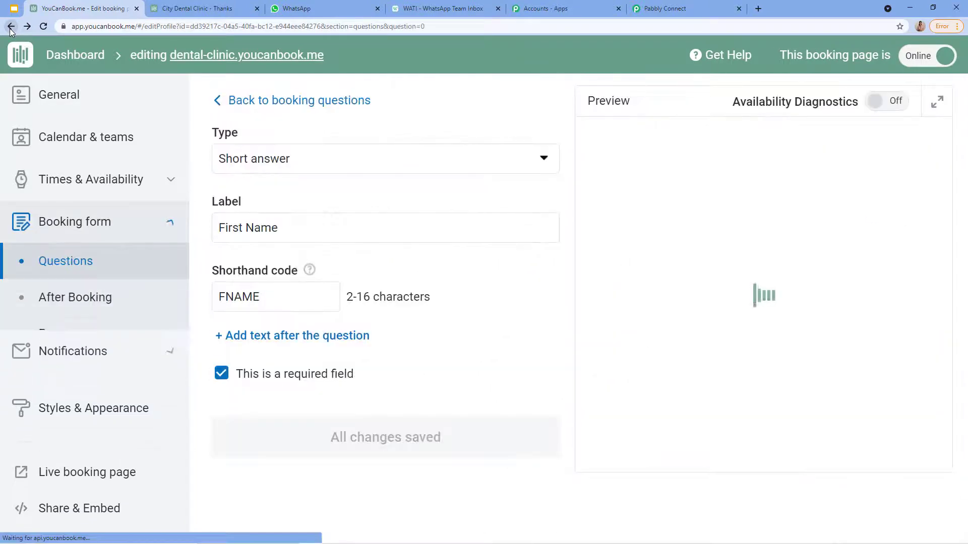
left_click(10, 27)
left_click(9, 28)
left_click(10, 28)
left_click(10, 28)
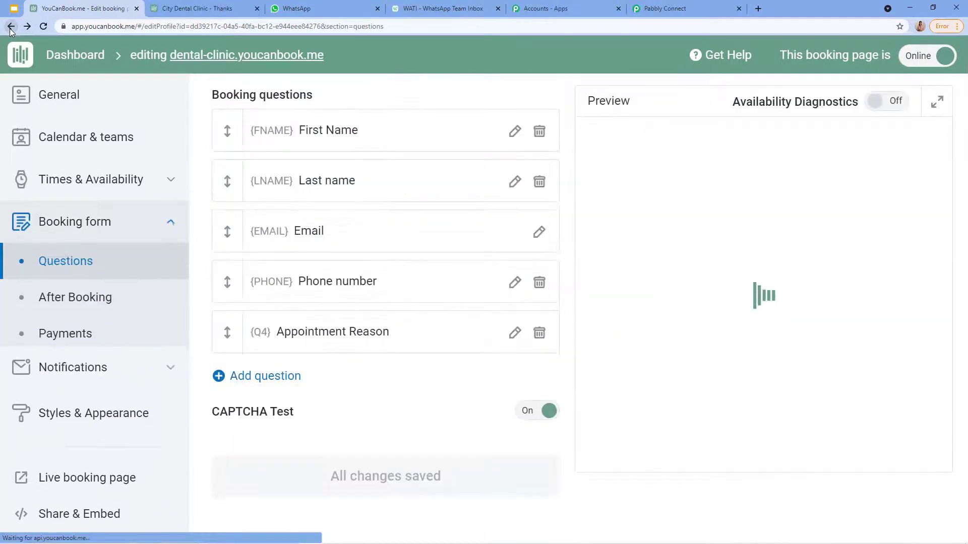
left_click(10, 28)
left_click(10, 27)
left_click(10, 27)
left_click(59, 95)
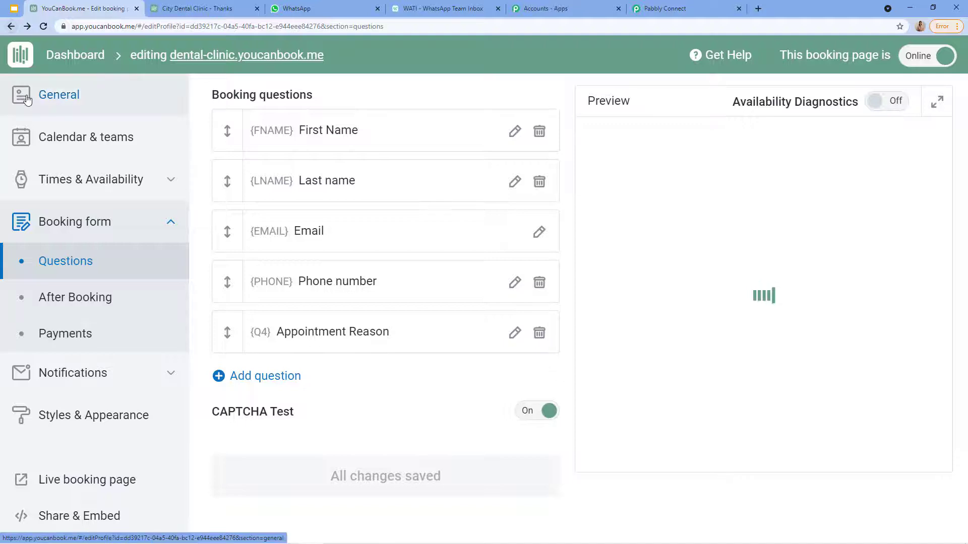
left_click(73, 54)
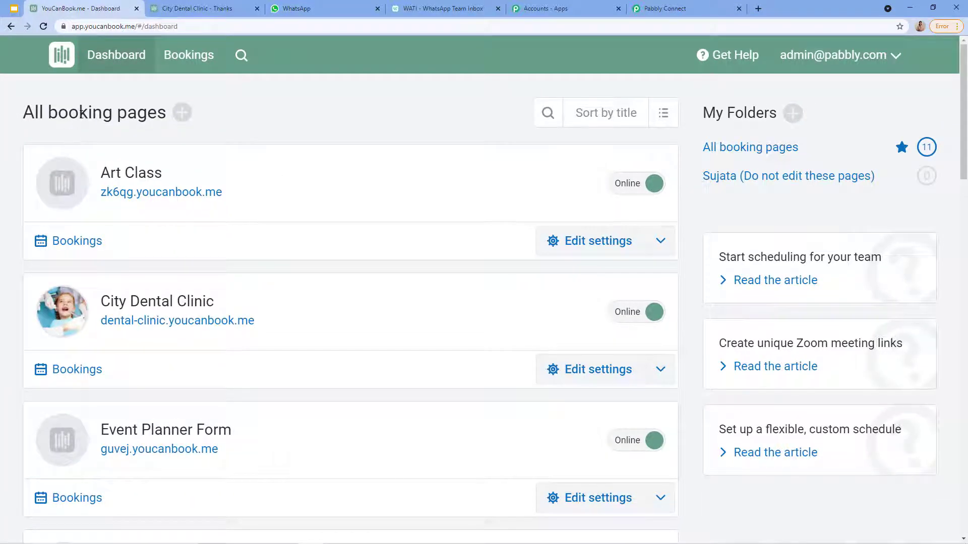
Create a new booking page, open its settings at the booking page title, and return to the dashboard
left_click(181, 113)
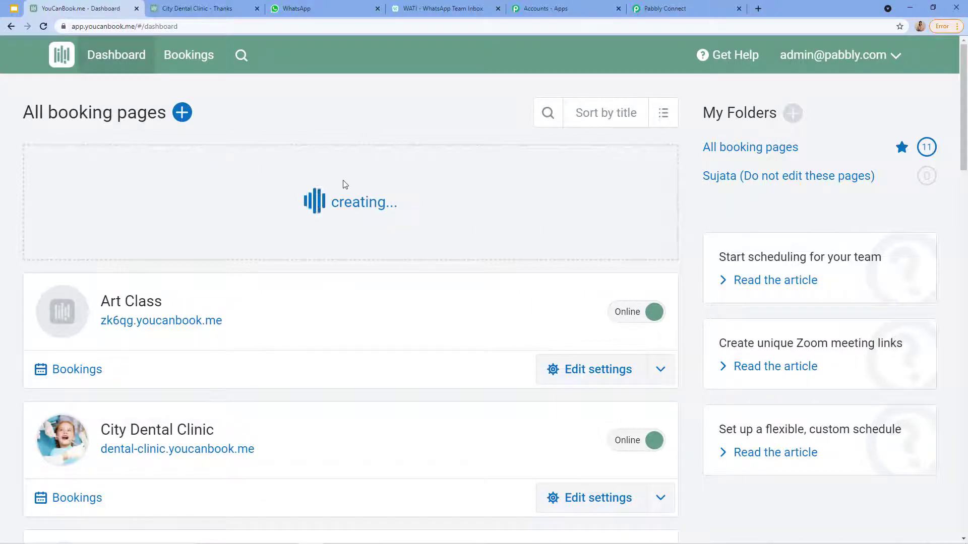
scroll(363, 190, "down", 1)
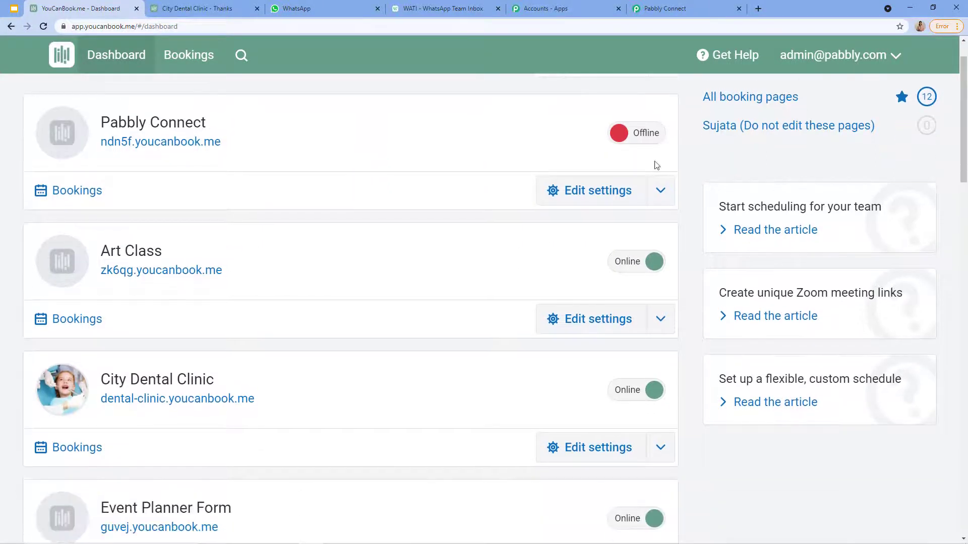
left_click(574, 191)
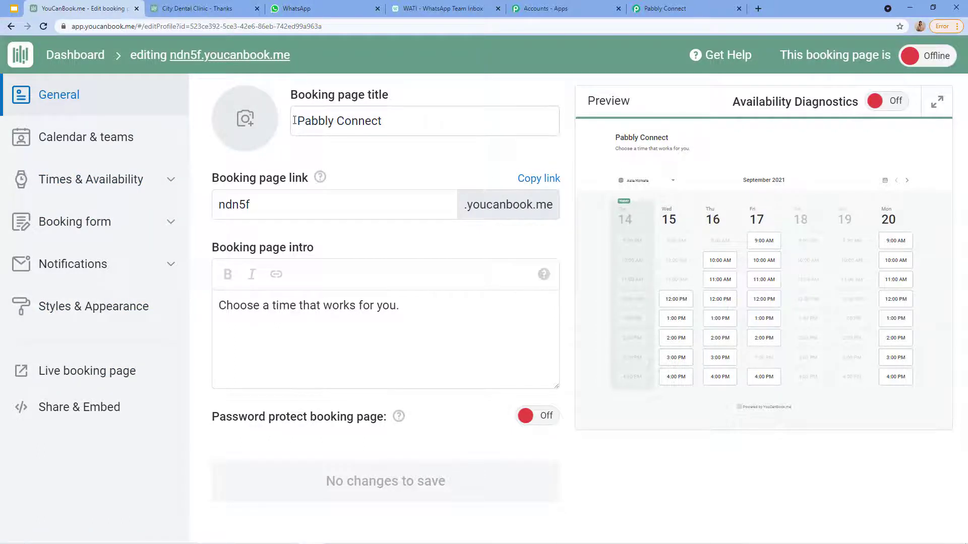
left_click_drag(385, 121, 221, 121)
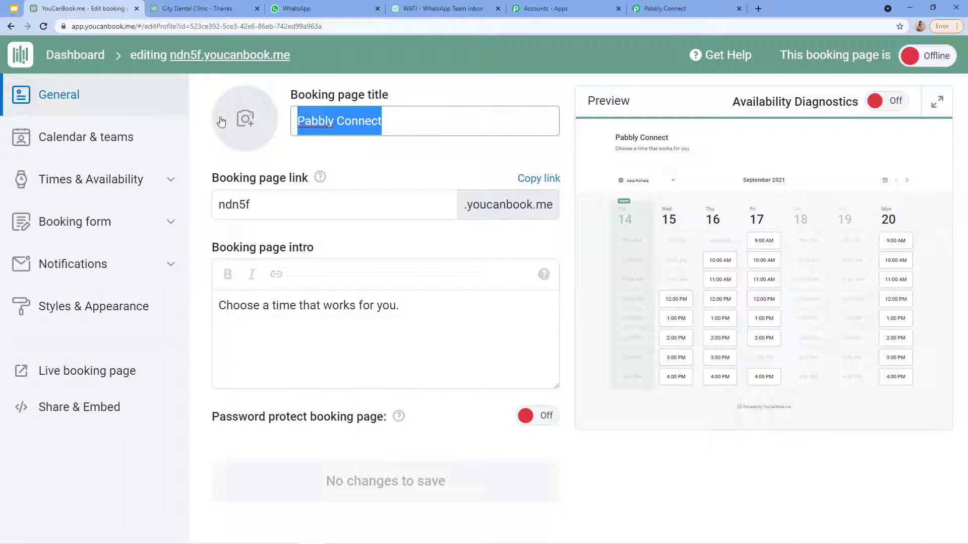
left_click(11, 27)
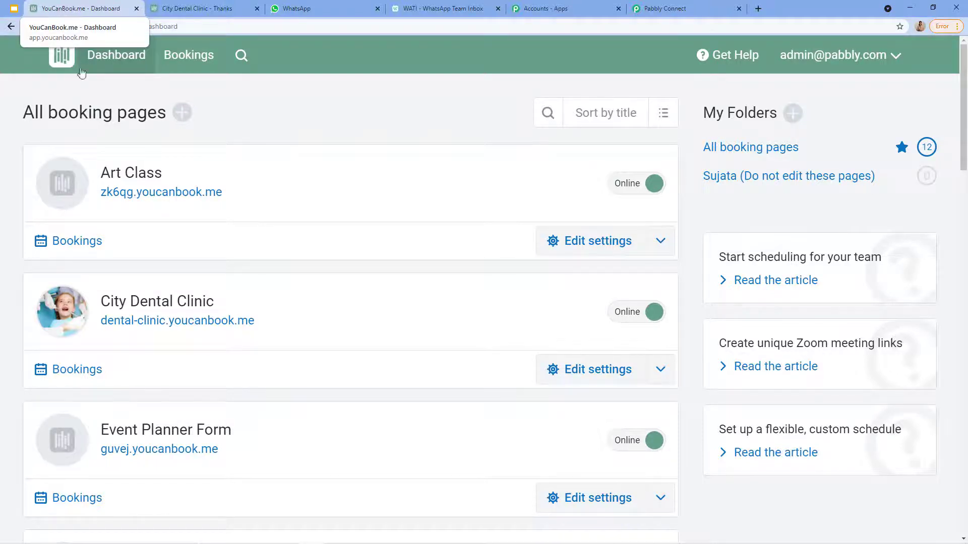
Switch to Pabbly Connect and choose WATI as the app for the workflow's second step
left_click(663, 6)
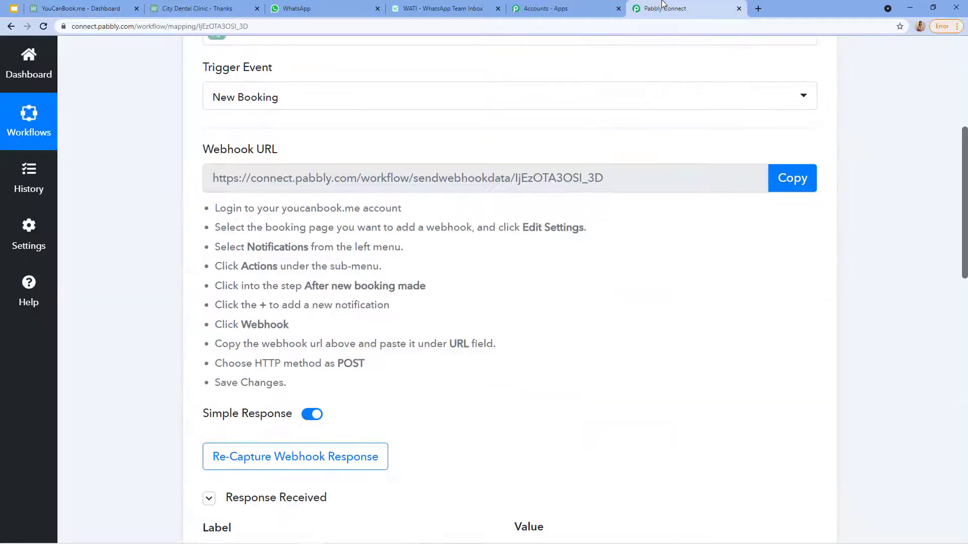
scroll(519, 169, "up", 4)
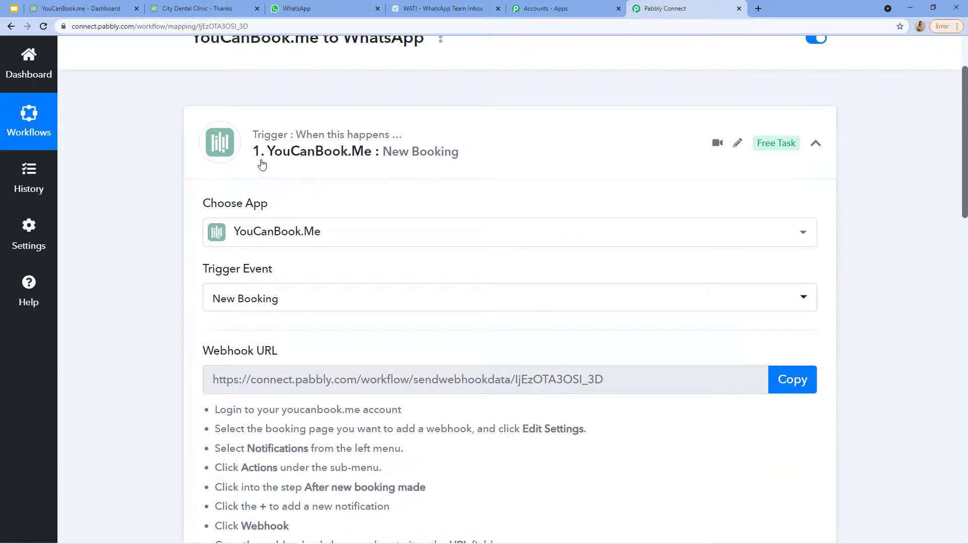
scroll(320, 183, "down", 8)
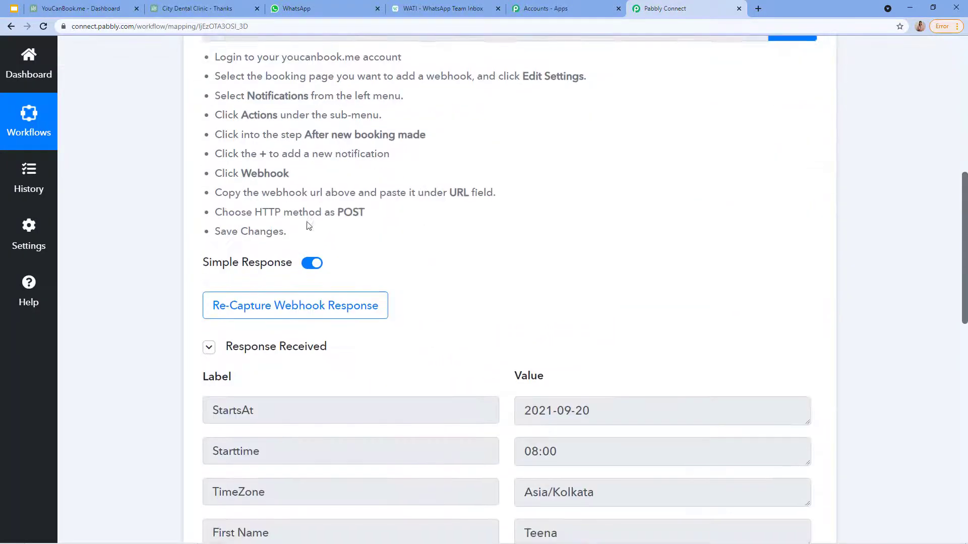
scroll(400, 235, "down", 3)
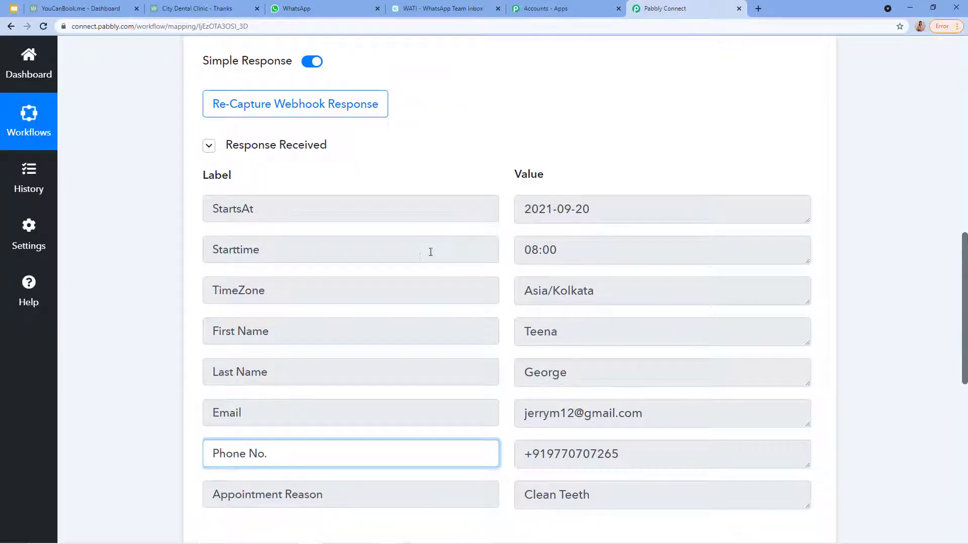
scroll(425, 319, "down", 8)
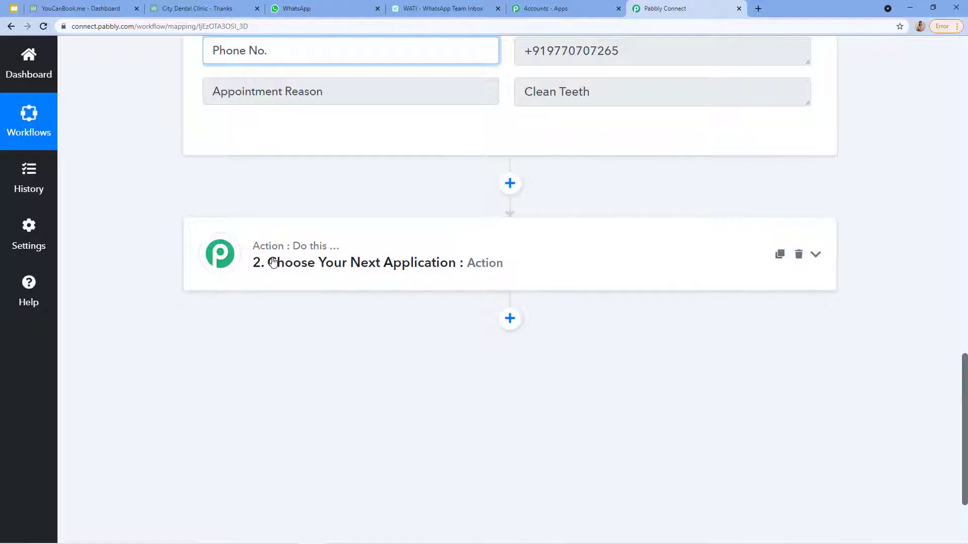
left_click(309, 271)
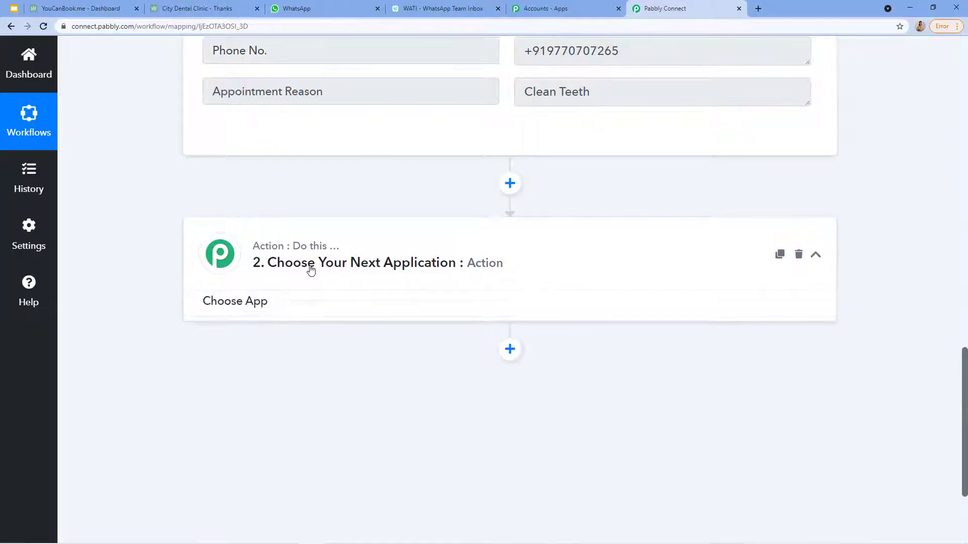
left_click(251, 334)
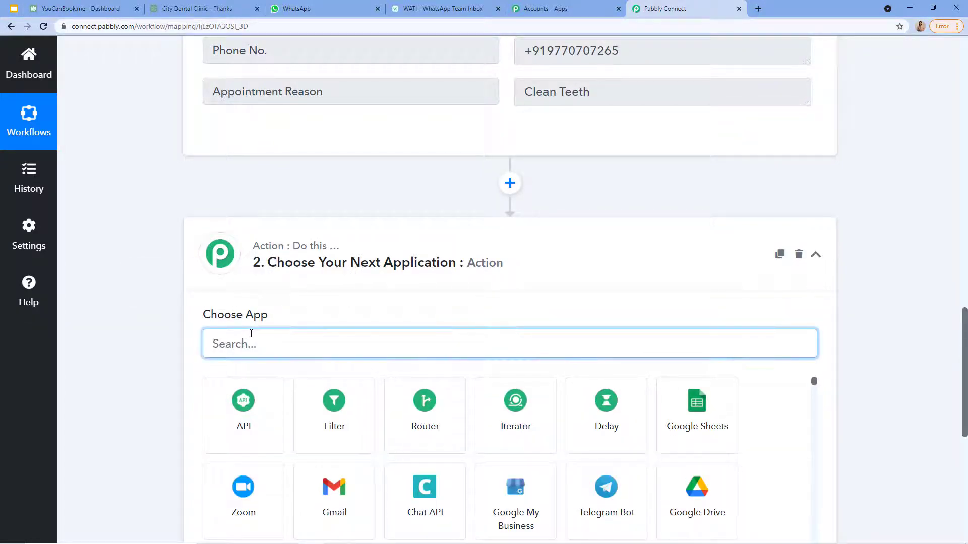
type("Wati")
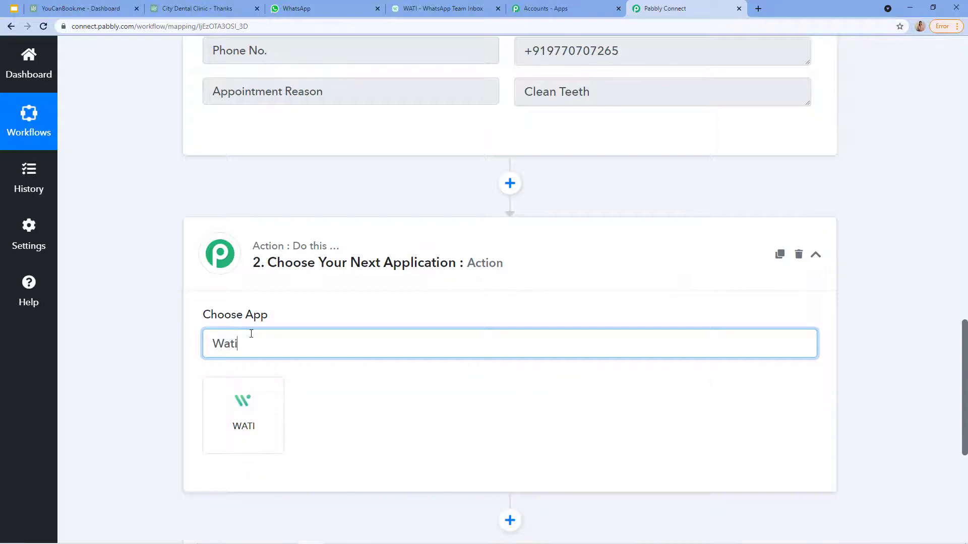
left_click(244, 396)
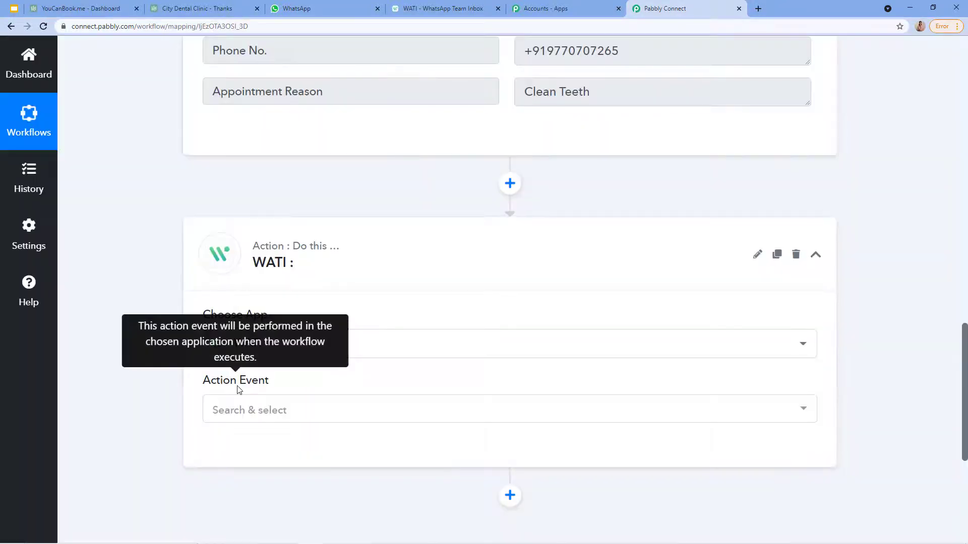
Set the WATI step's action event to Send Template Message
scroll(239, 390, "down", 1)
left_click(238, 359)
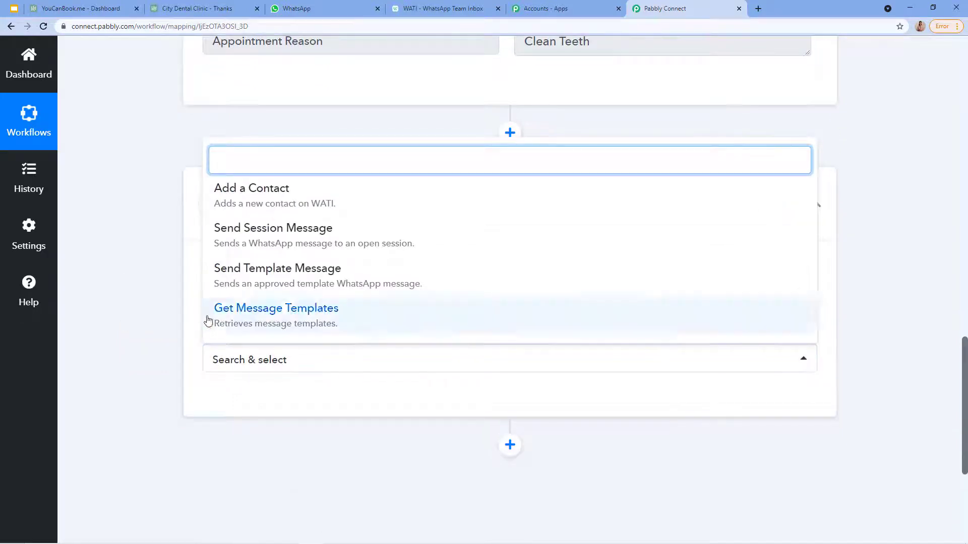
left_click(235, 273)
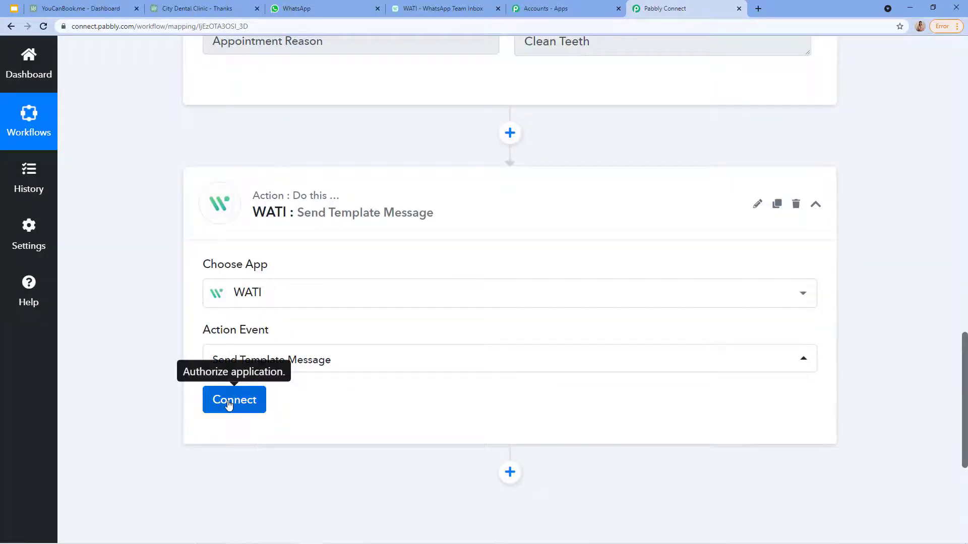
Start connecting a WATI account with a new connection and bring up its API Endpoint and Access Token fields
left_click(229, 402)
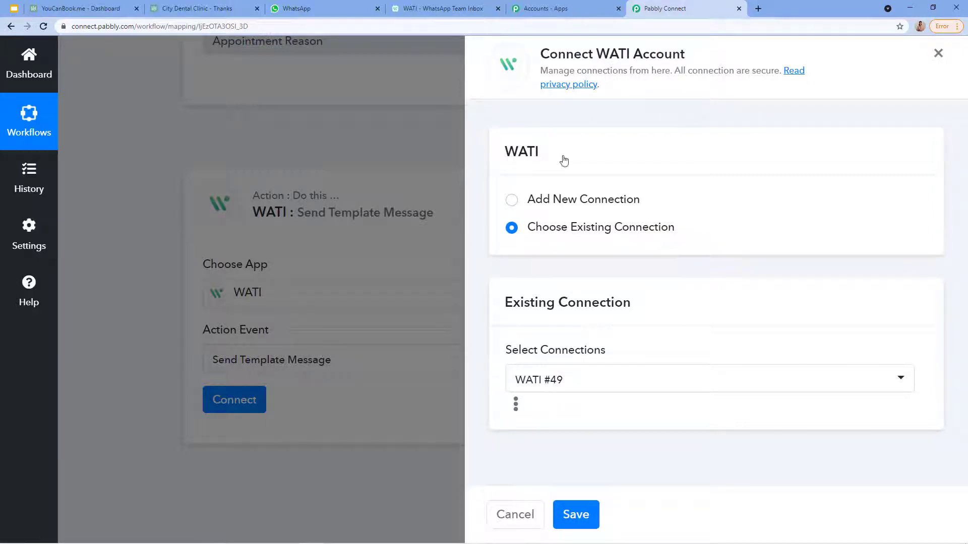
left_click(512, 200)
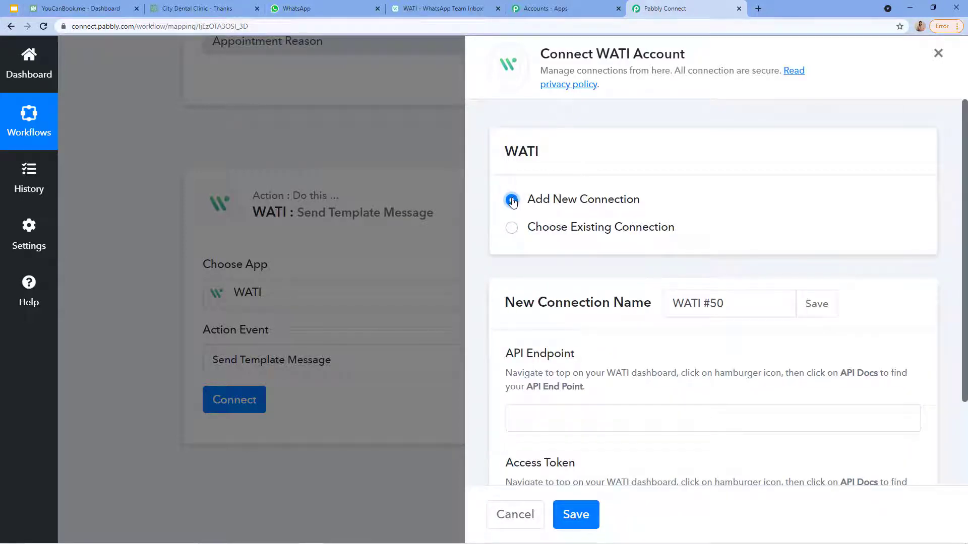
scroll(515, 288, "down", 2)
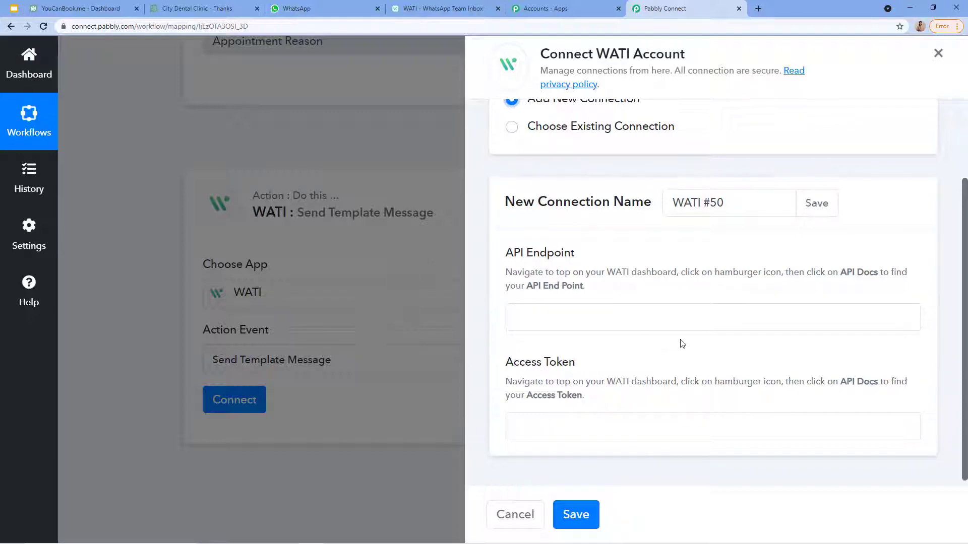
Switch to WATI and go from the API documentation page to the account dashboard
left_click(477, 7)
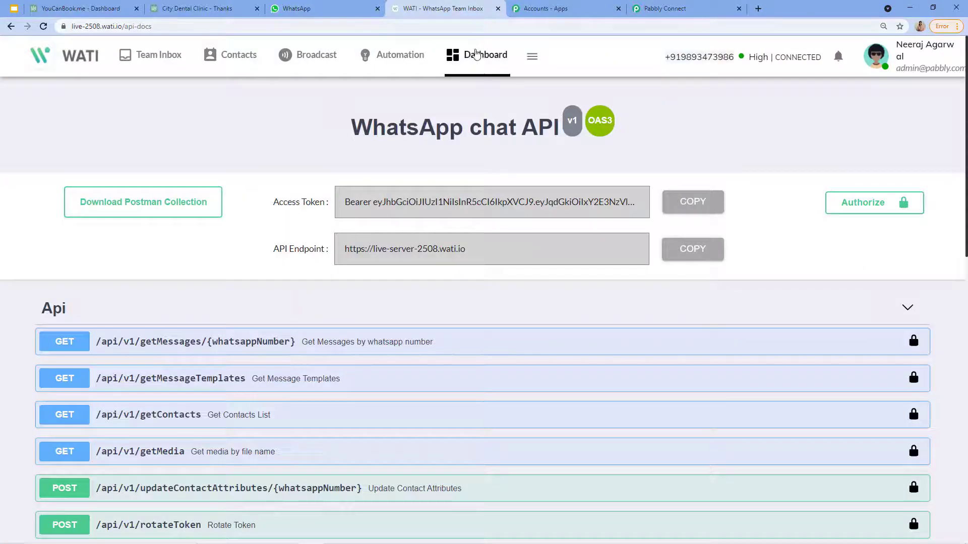
left_click(477, 54)
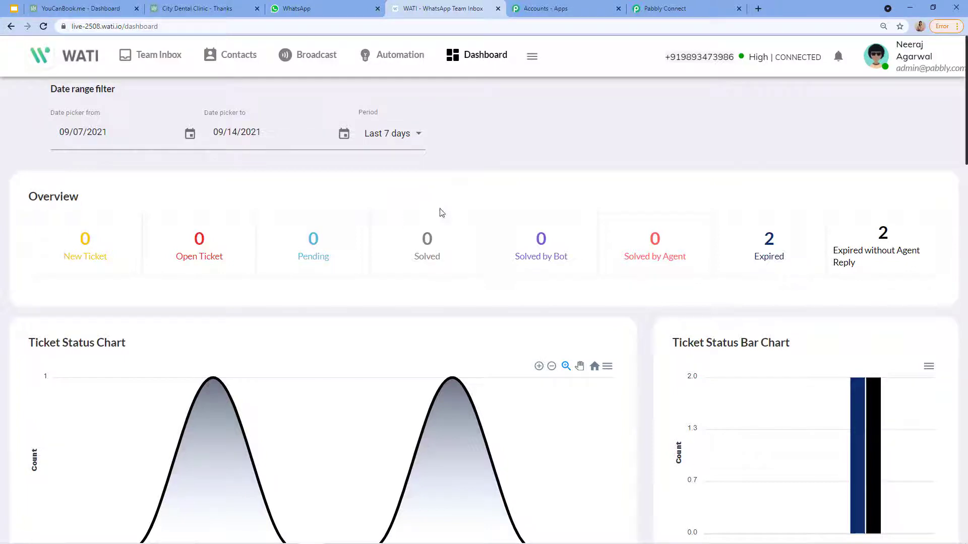
left_click(703, 8)
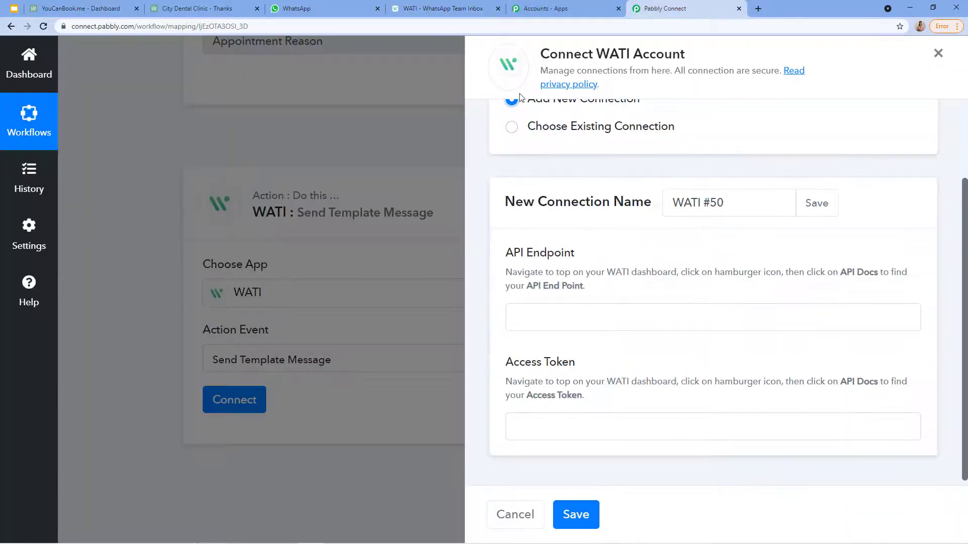
left_click(533, 5)
left_click(419, 11)
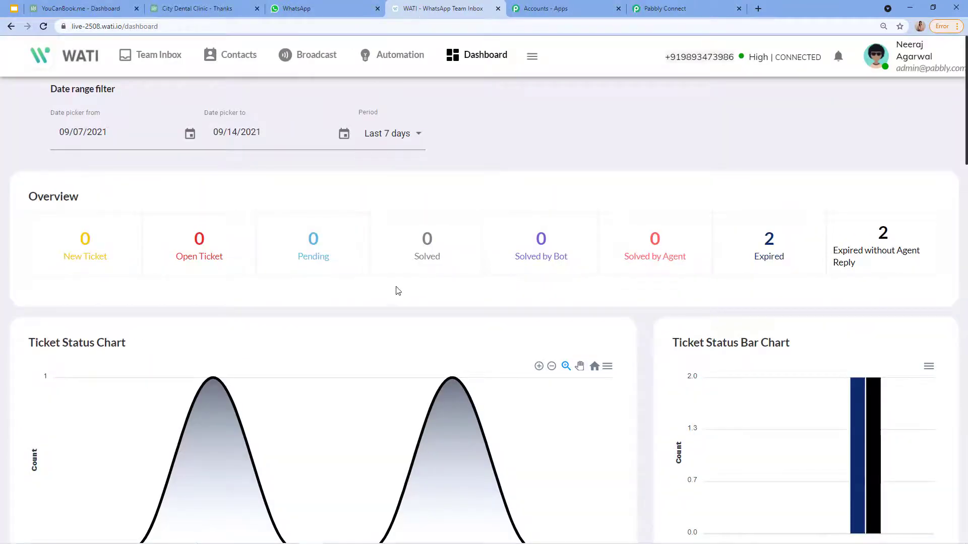
left_click(616, 4)
left_click(397, 7)
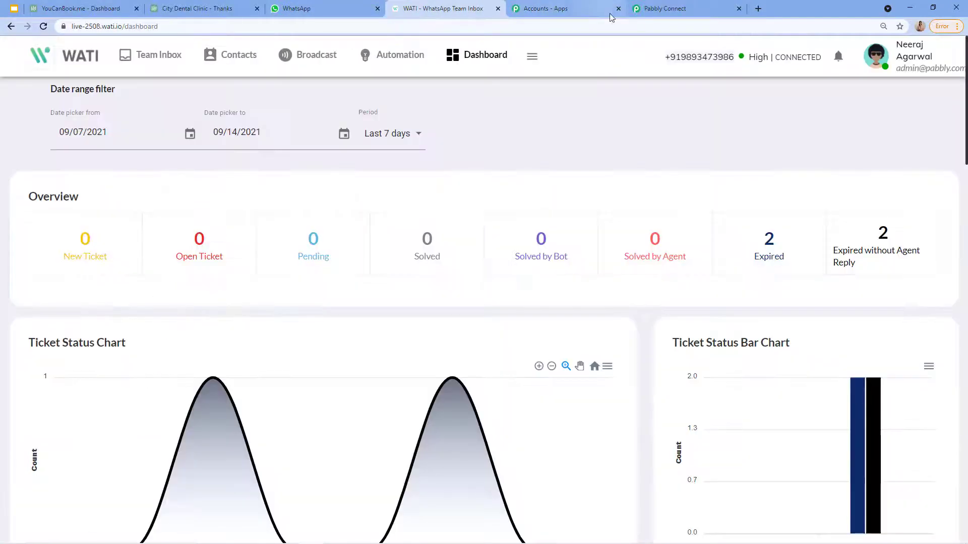
Close the Pabbly Accounts page and read in Pabbly Connect where WATI's API Endpoint and Access Token are found
left_click(618, 10)
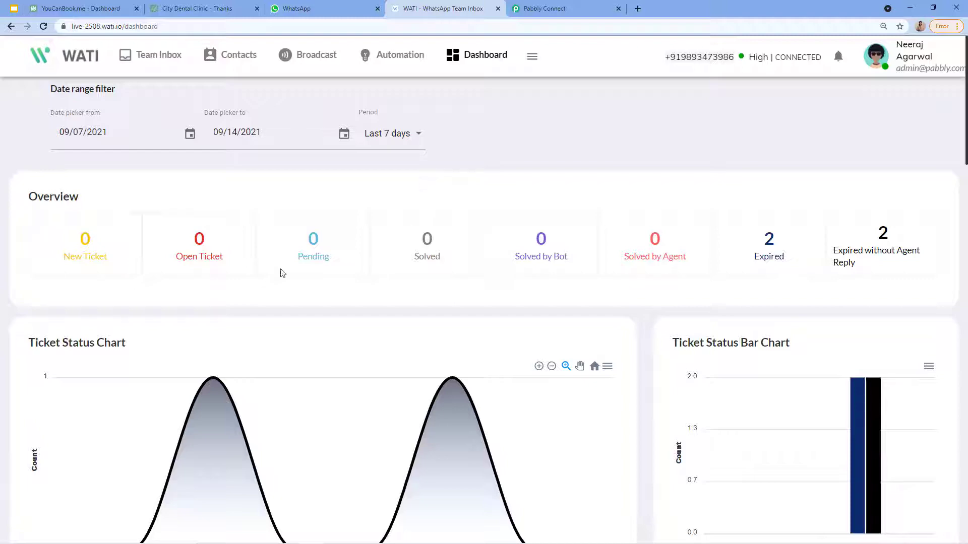
scroll(504, 268, "down", 5)
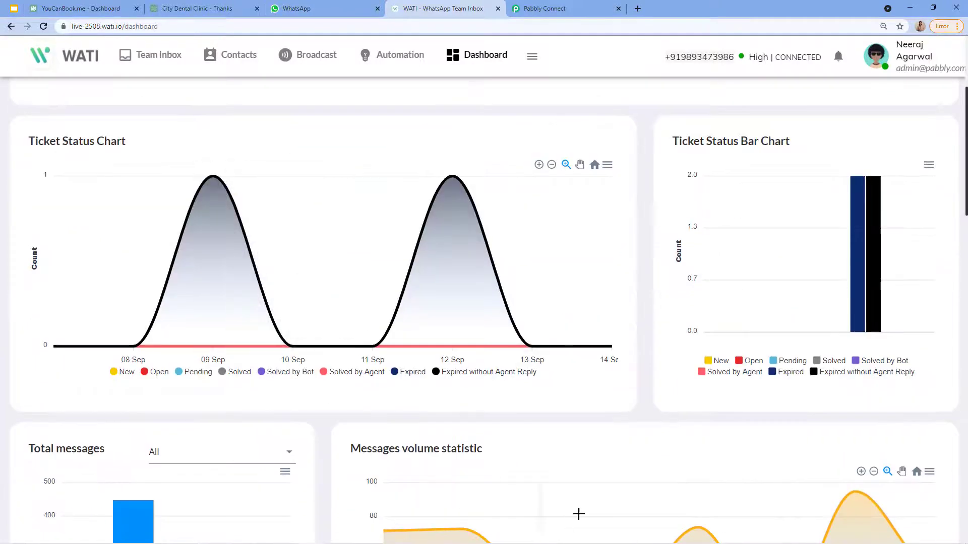
scroll(384, 388, "up", 5)
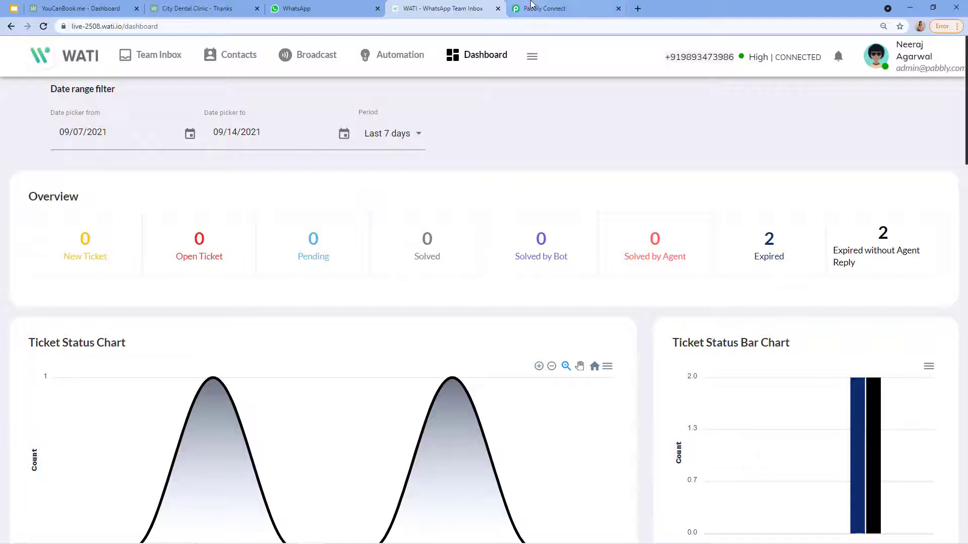
left_click(554, 6)
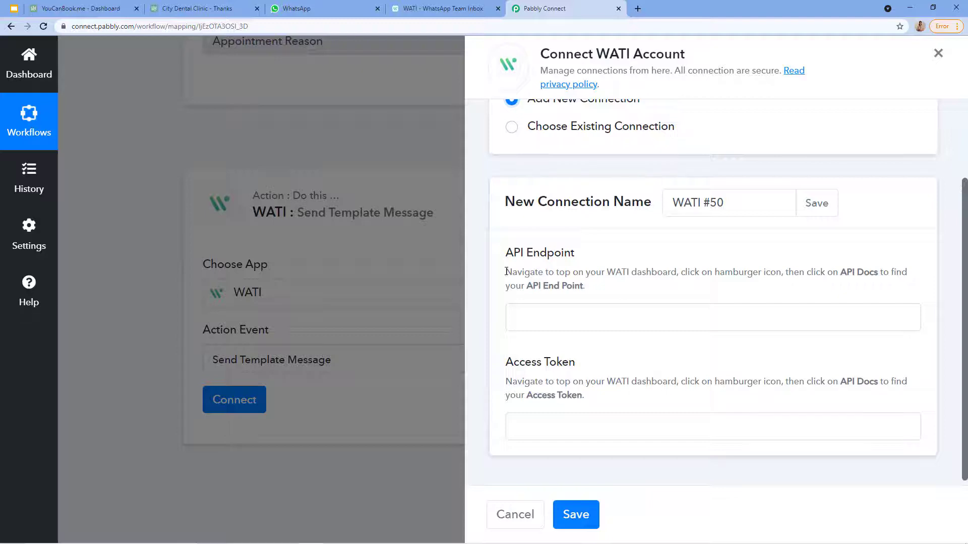
left_click_drag(506, 272, 709, 273)
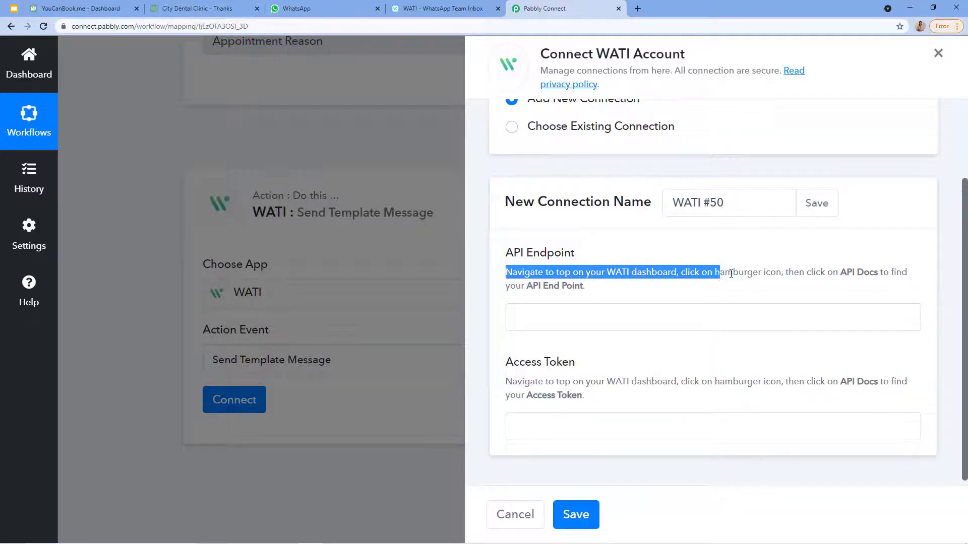
left_click_drag(731, 274, 831, 285)
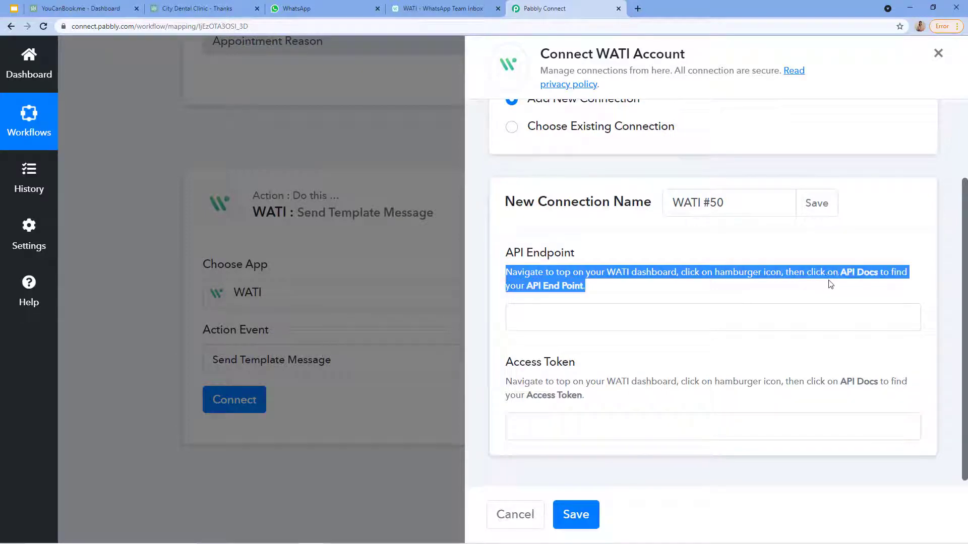
left_click(591, 282)
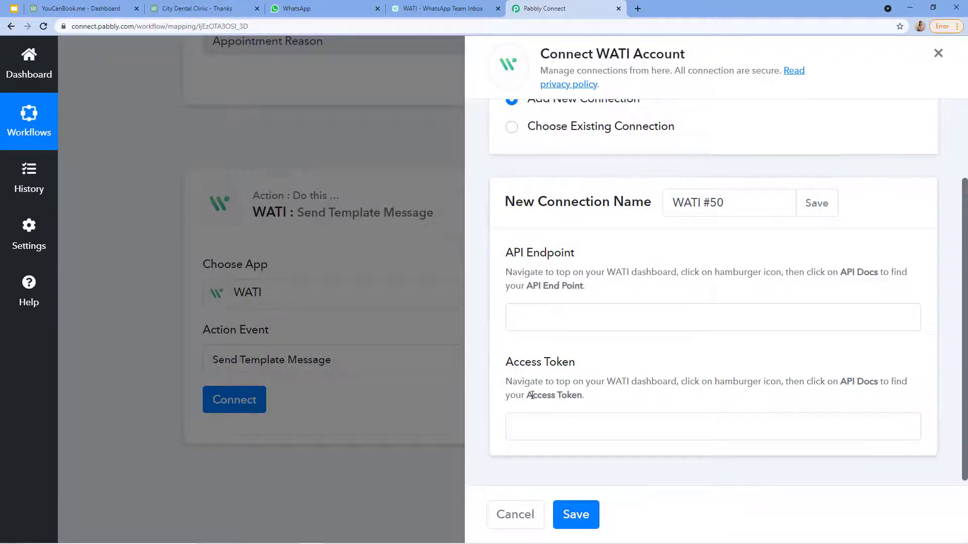
left_click(453, 10)
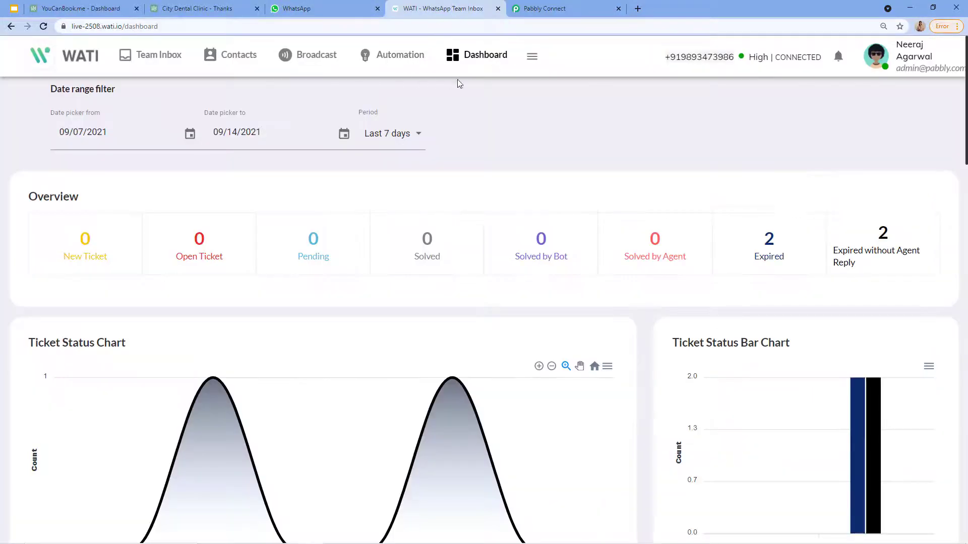
left_click(532, 56)
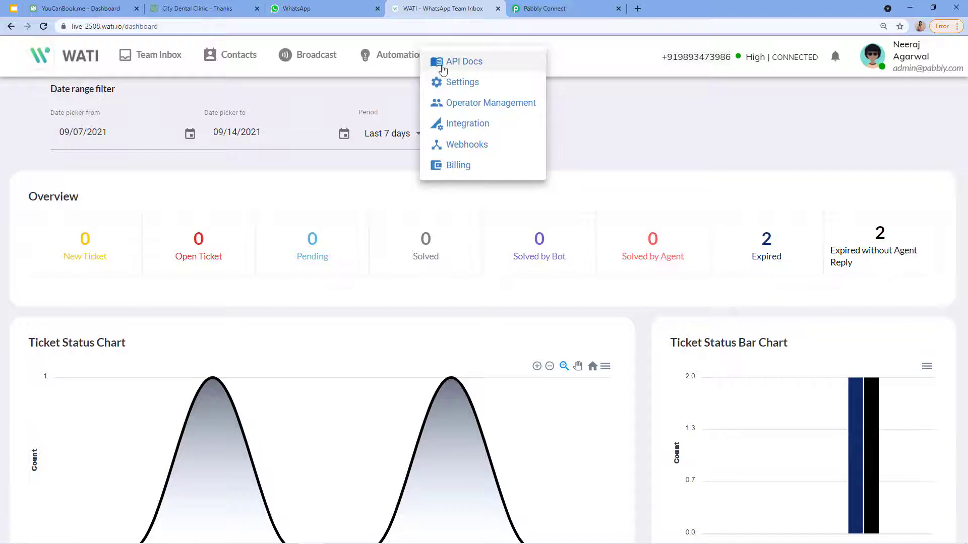
left_click(443, 69)
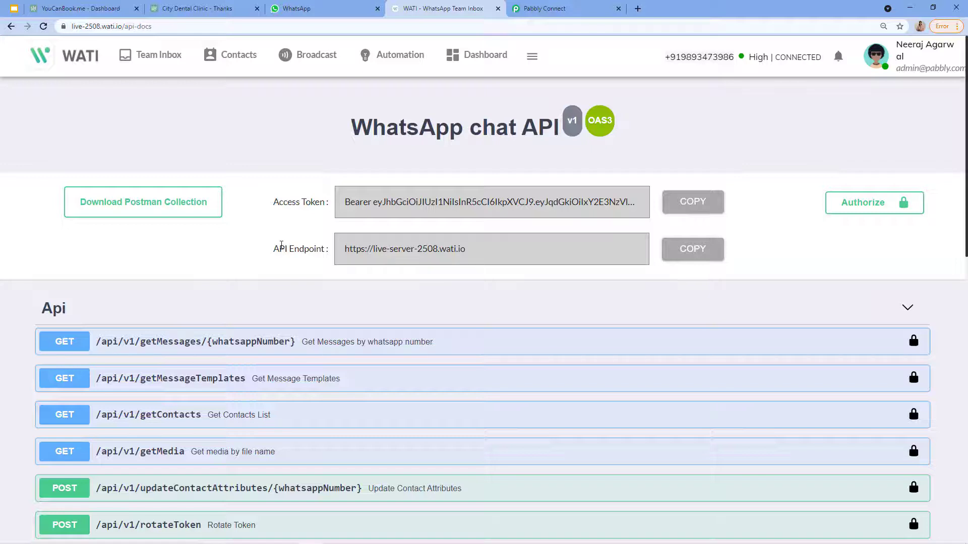
left_click(546, 4)
left_click(584, 314)
type("https://live-server-2508.wati.io")
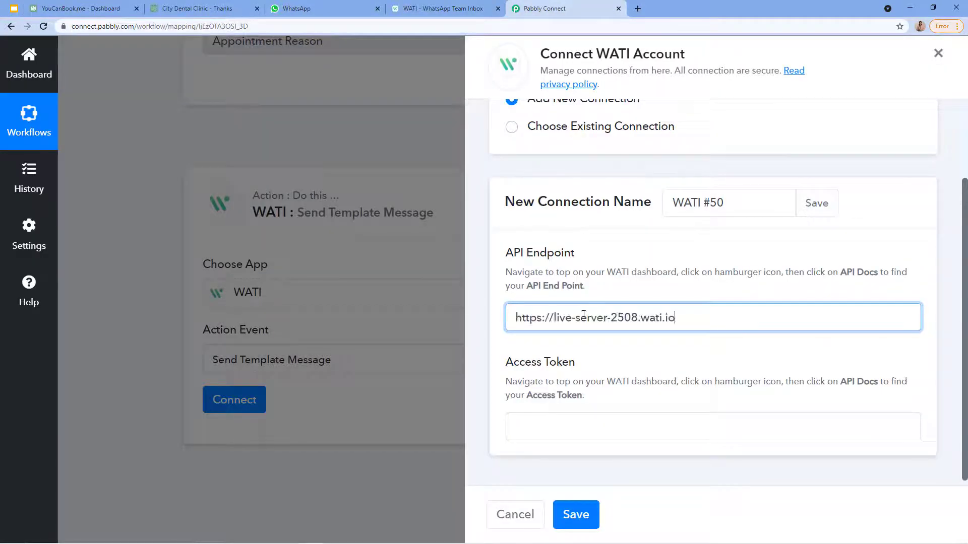
Copy the access token from WATI's API documentation, paste it into the Pabbly connection's Access Token field and save the connection
left_click(438, 9)
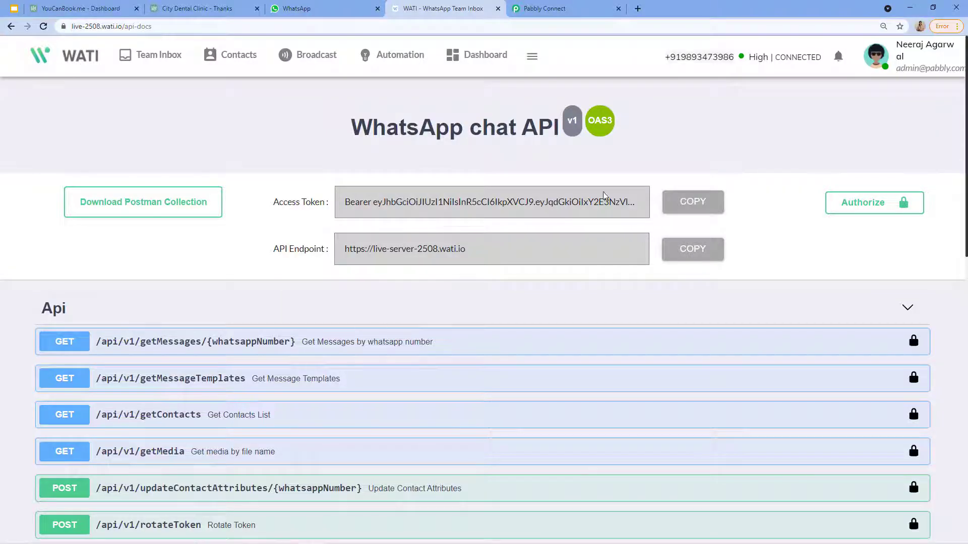
left_click(690, 199)
left_click(597, 7)
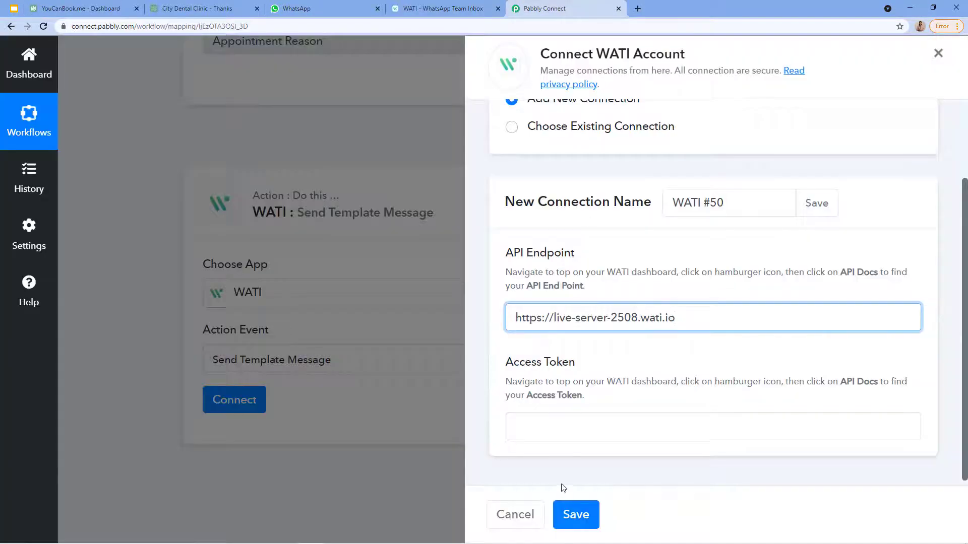
left_click(563, 445)
key("ctrl+v")
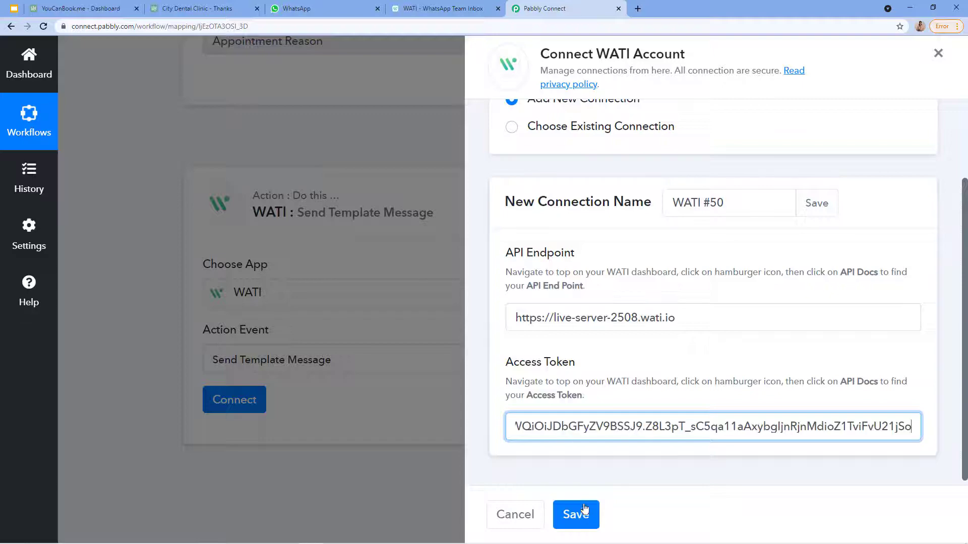
left_click(584, 514)
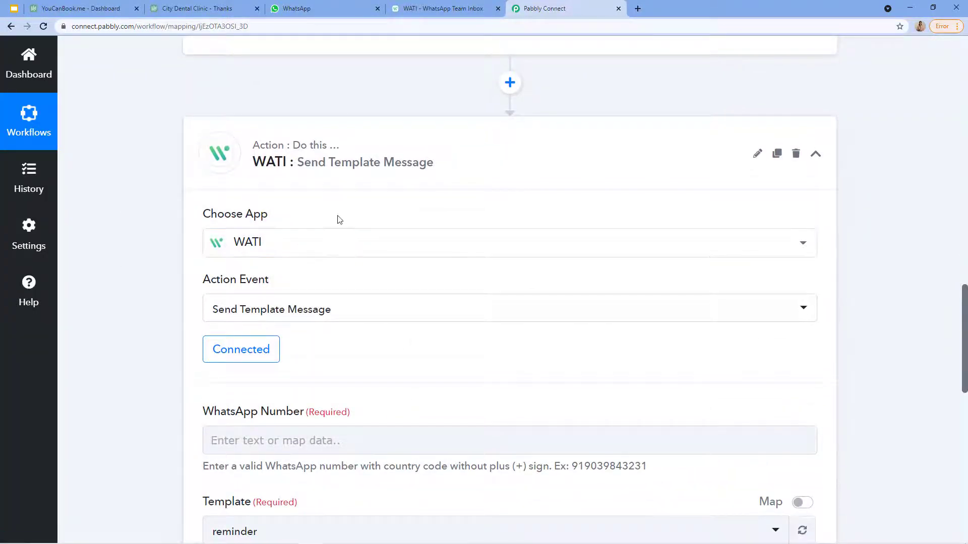
Review the WATI step's message fields and compare the WhatsApp Number mapping source with the captured YouCanBook.me booking response
scroll(348, 202, "down", 2)
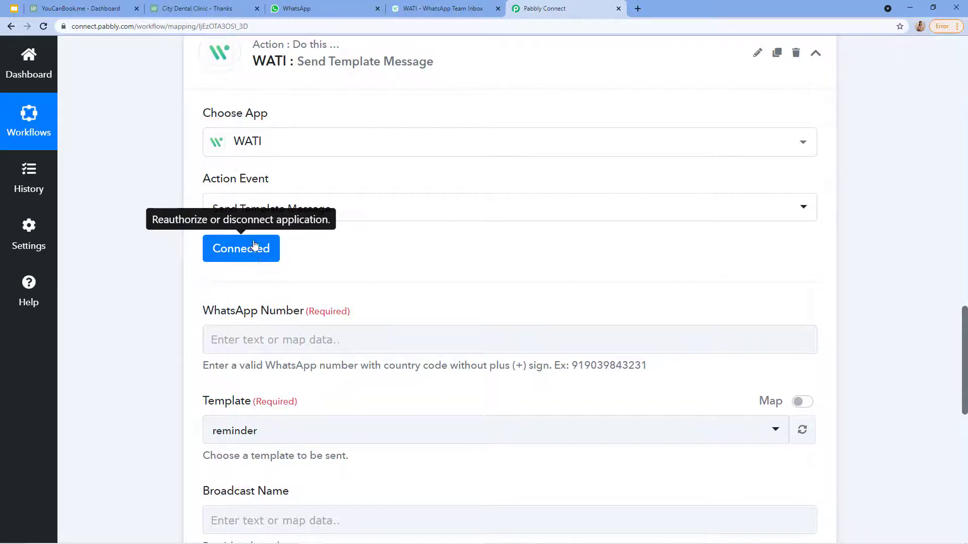
scroll(265, 134, "down", 5)
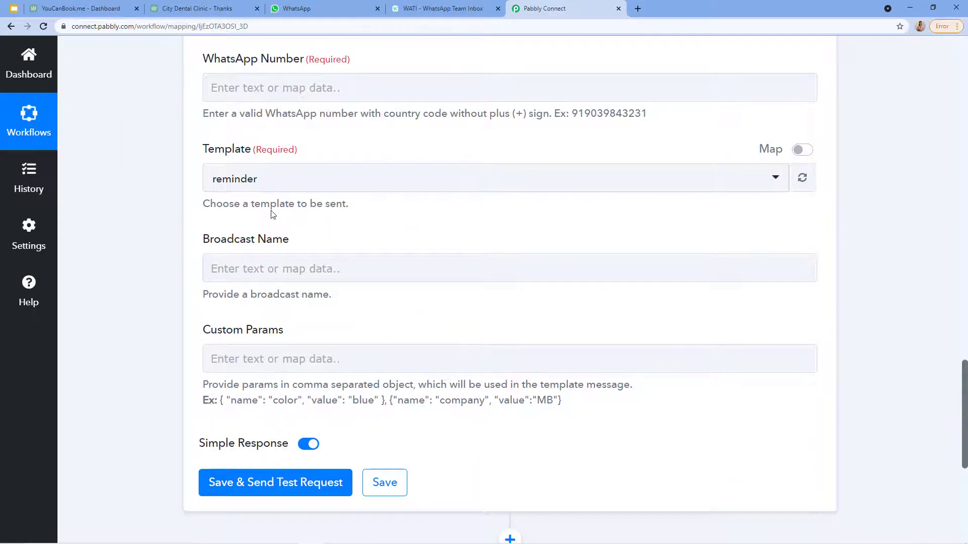
left_click(276, 87)
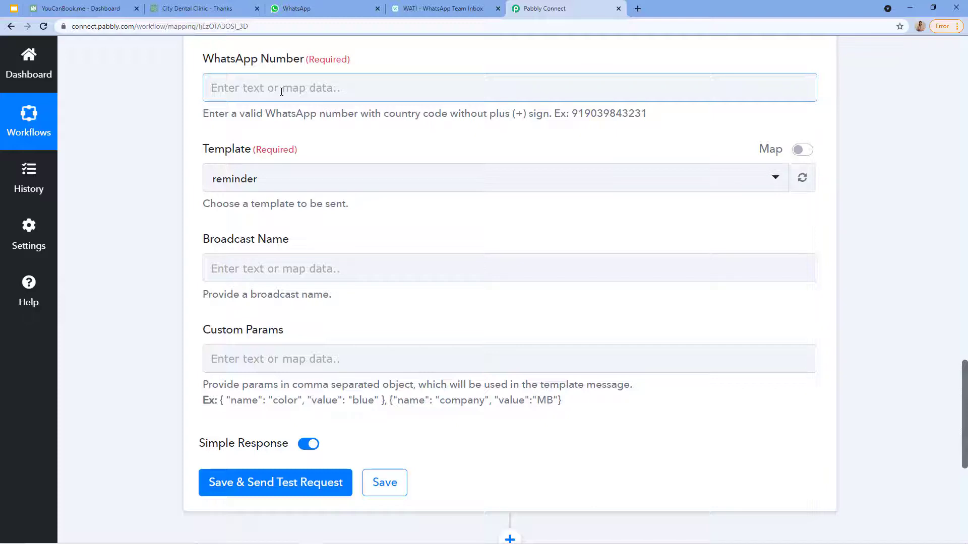
left_click(363, 89)
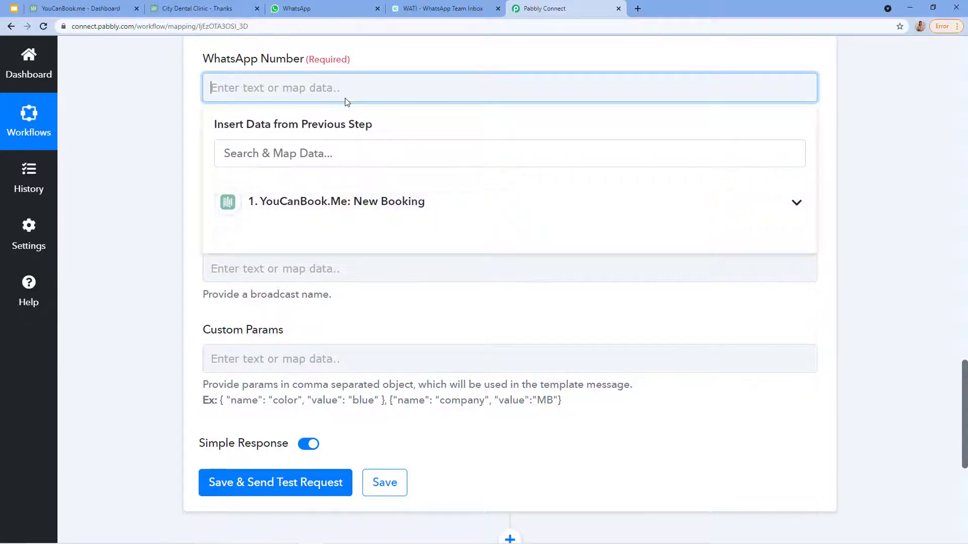
scroll(353, 112, "up", 10)
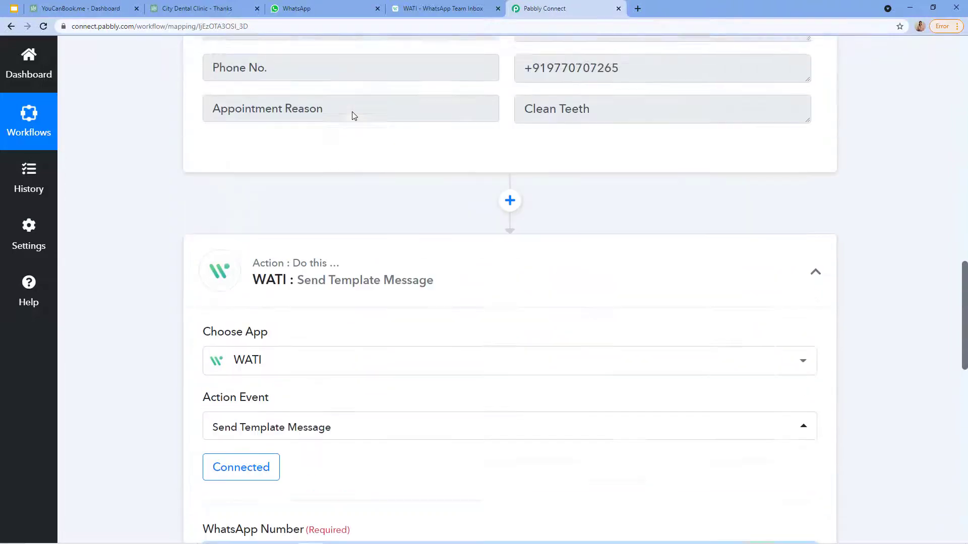
scroll(385, 197, "up", 4)
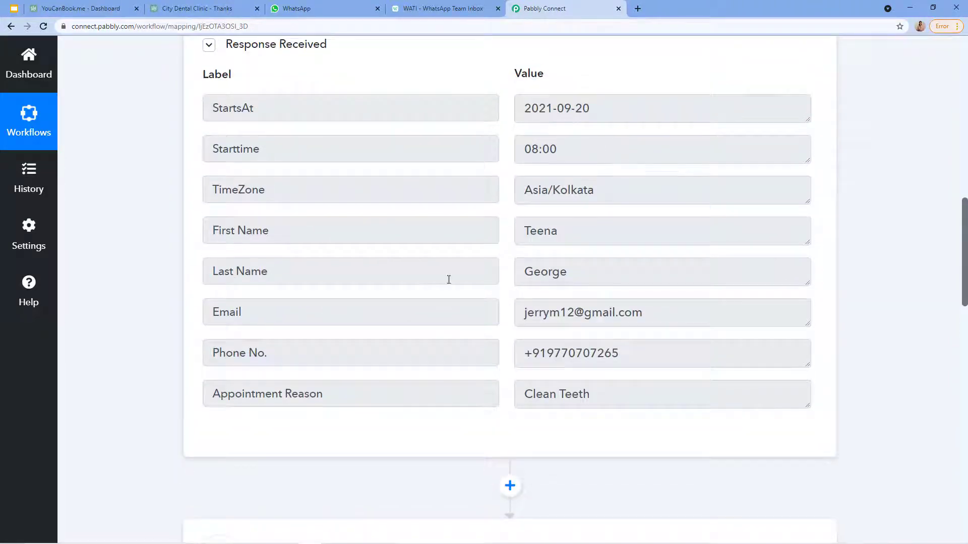
scroll(614, 250, "up", 10)
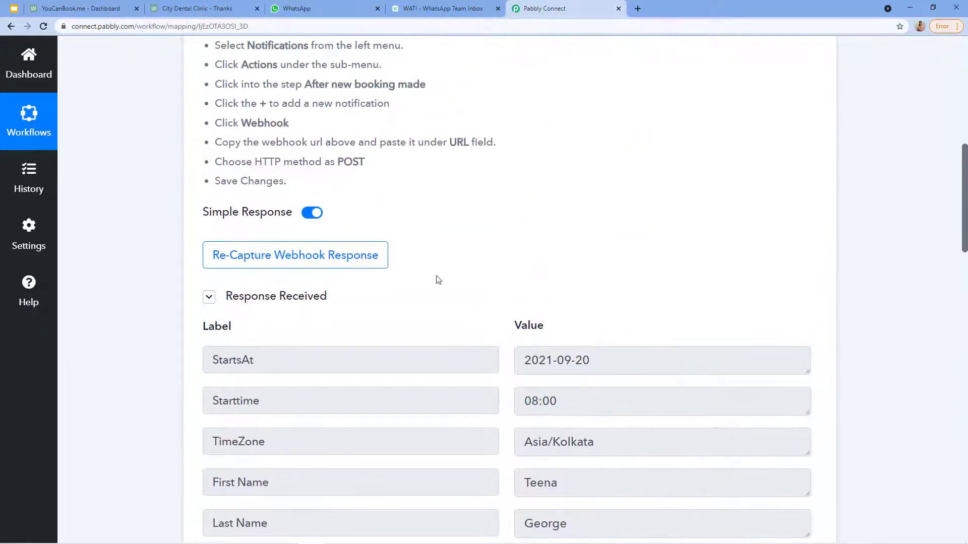
scroll(342, 218, "down", 11)
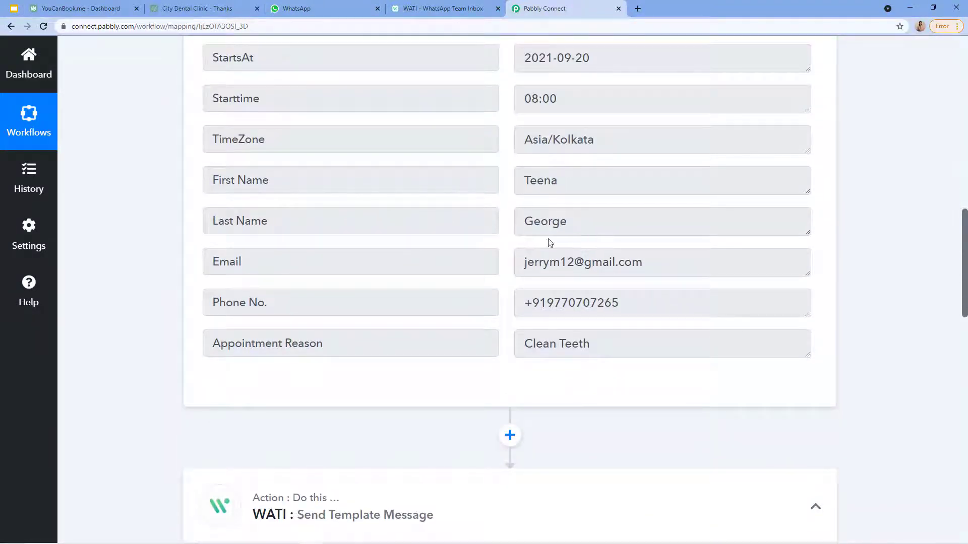
scroll(549, 243, "down", 8)
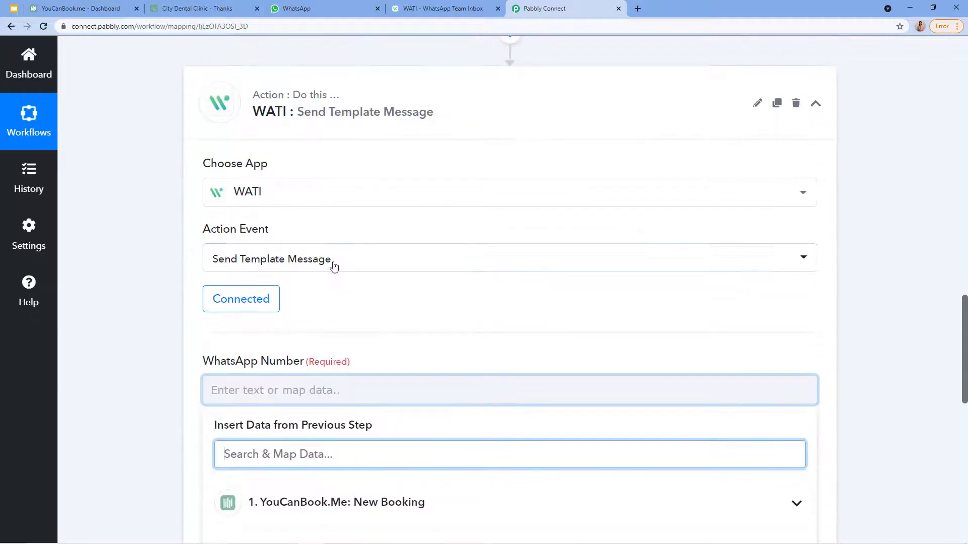
scroll(242, 328, "down", 3)
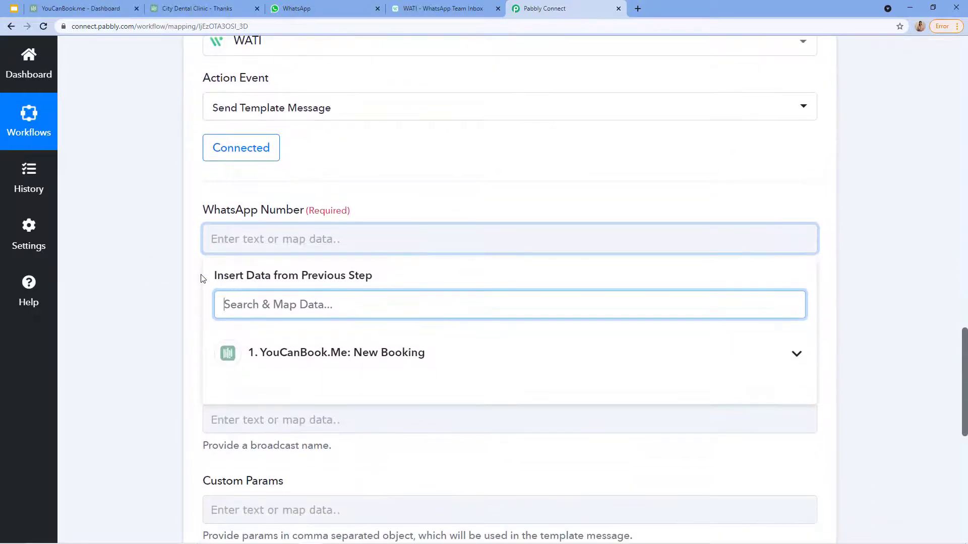
Examine the YouCanBook.Me: New Booking data that can be mapped to the WhatsApp Number, then close the list
left_click(201, 278)
left_click(251, 237)
scroll(271, 309, "down", 1)
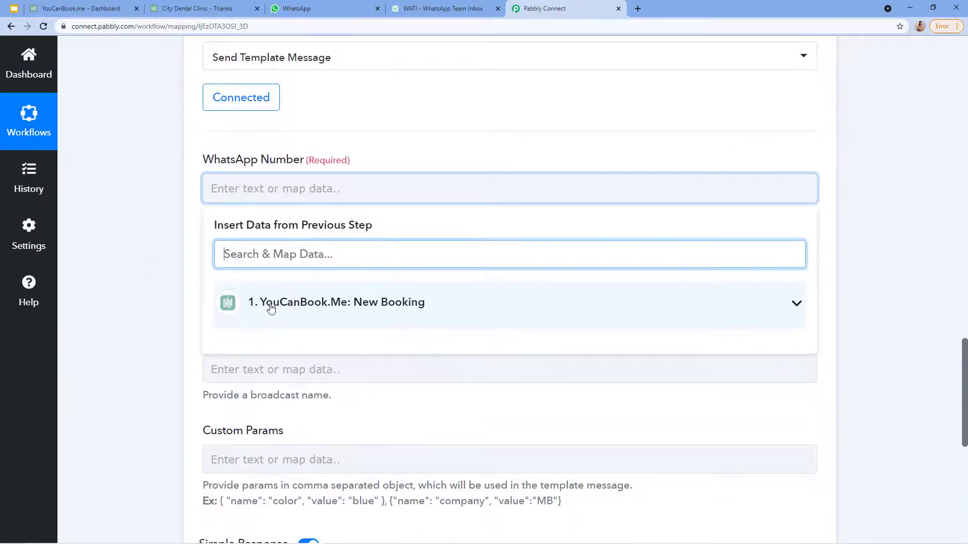
left_click(271, 305)
scroll(341, 287, "down", 5)
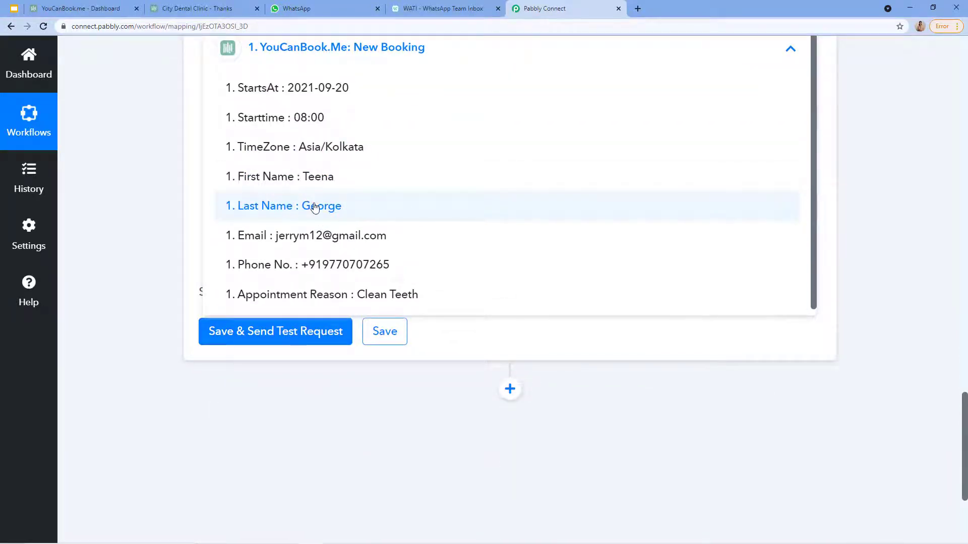
scroll(314, 206, "up", 4)
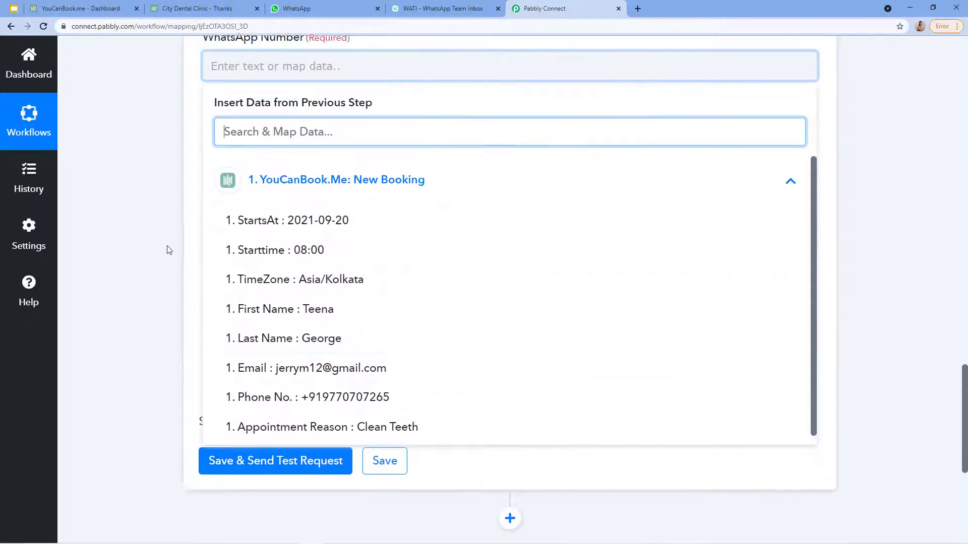
left_click(168, 256)
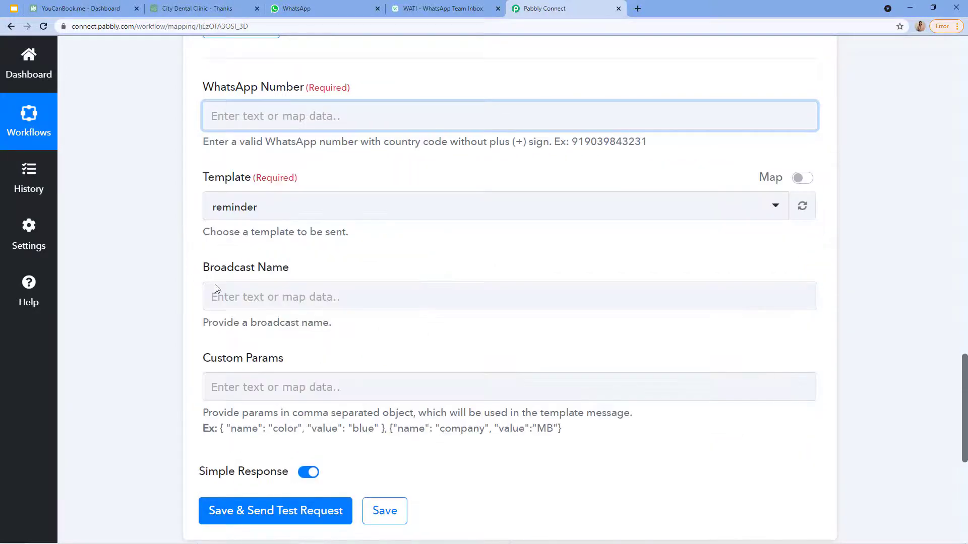
Check the required WhatsApp number format against the phone number in the captured booking response
scroll(265, 224, "up", 3)
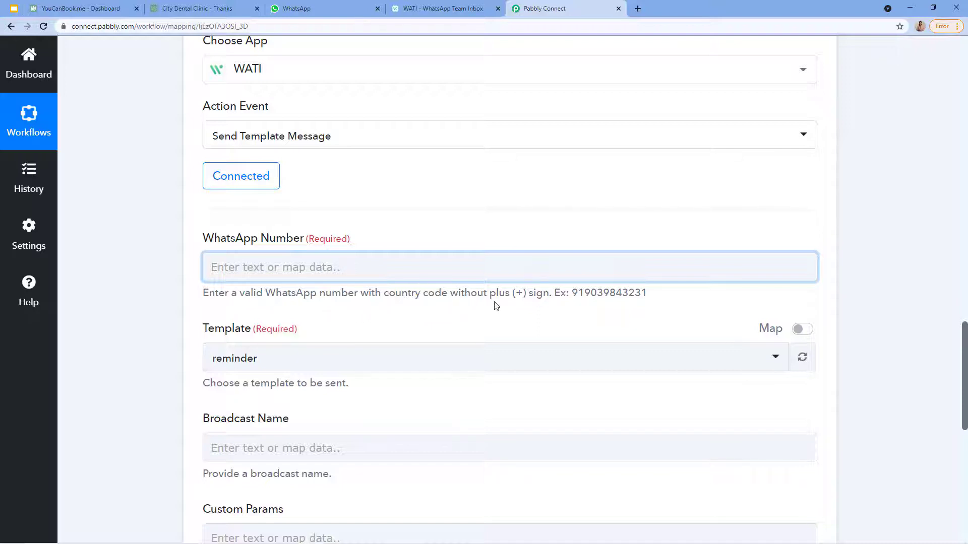
left_click_drag(571, 295, 662, 316)
left_click(663, 316)
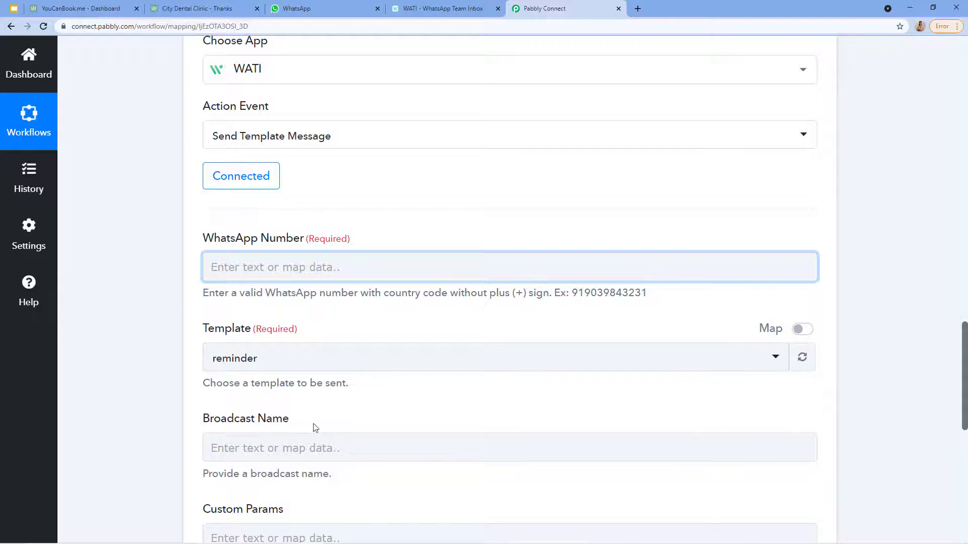
scroll(316, 428, "up", 2)
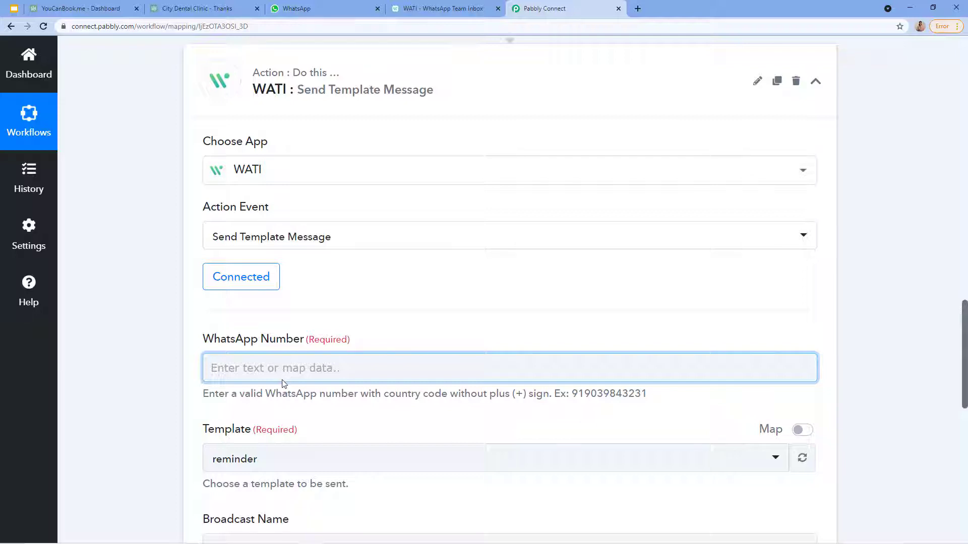
scroll(378, 346, "up", 7)
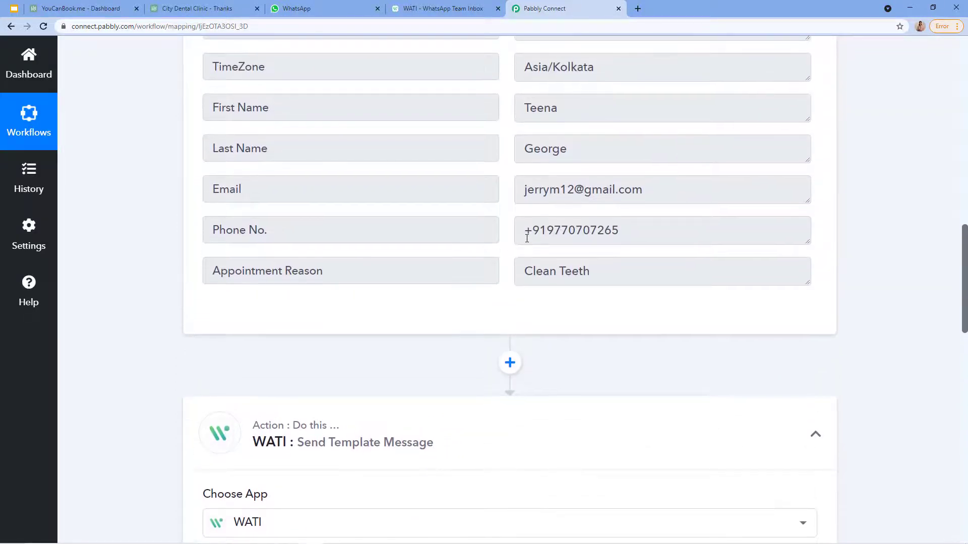
left_click_drag(526, 233, 636, 237)
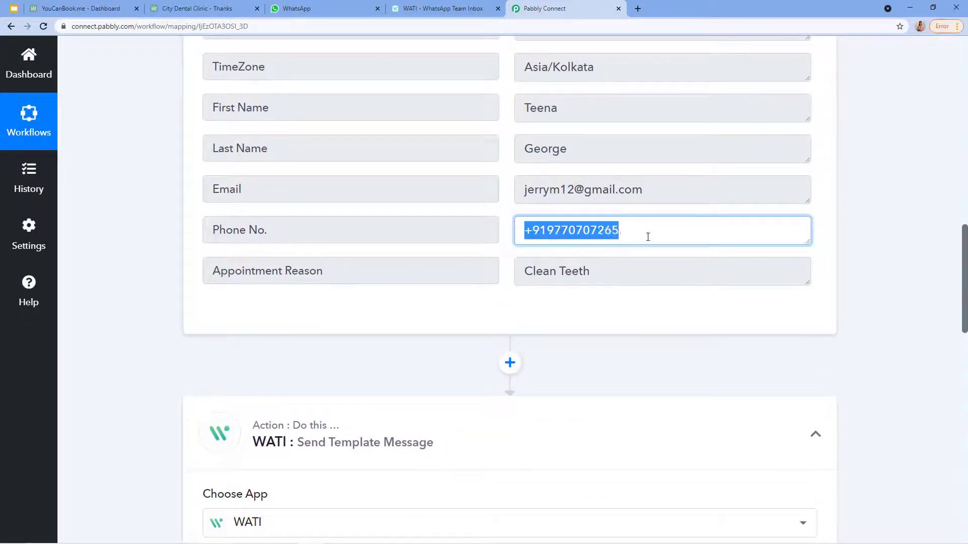
left_click(534, 231)
scroll(550, 244, "up", 3)
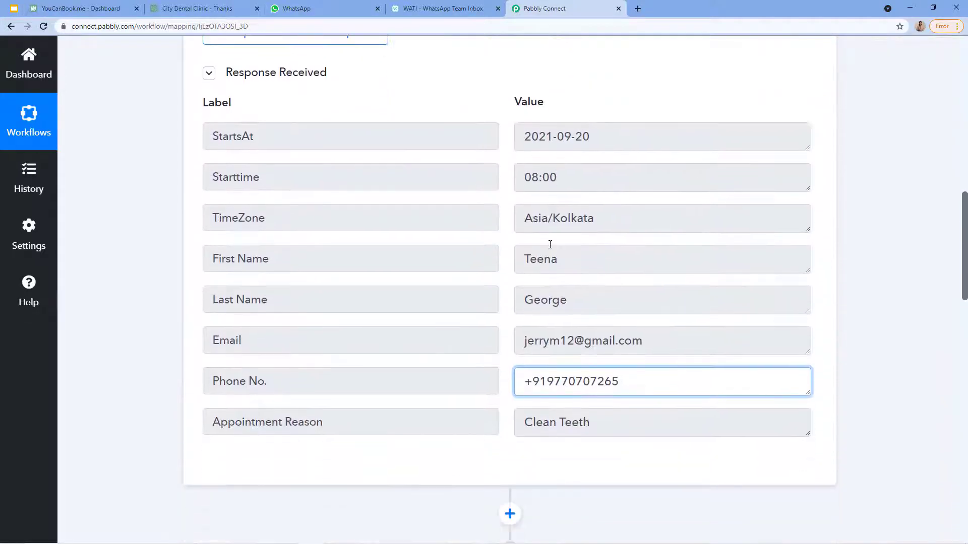
Compare the plus sign and country code in the captured booking's Phone No. value with the WATI step's WhatsApp Number format hint
scroll(550, 245, "down", 2)
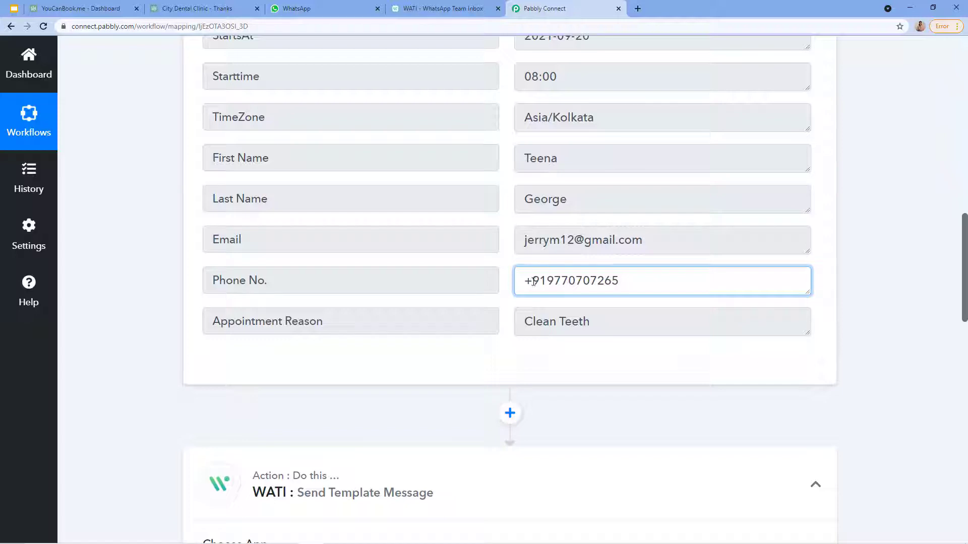
left_click_drag(534, 282, 628, 309)
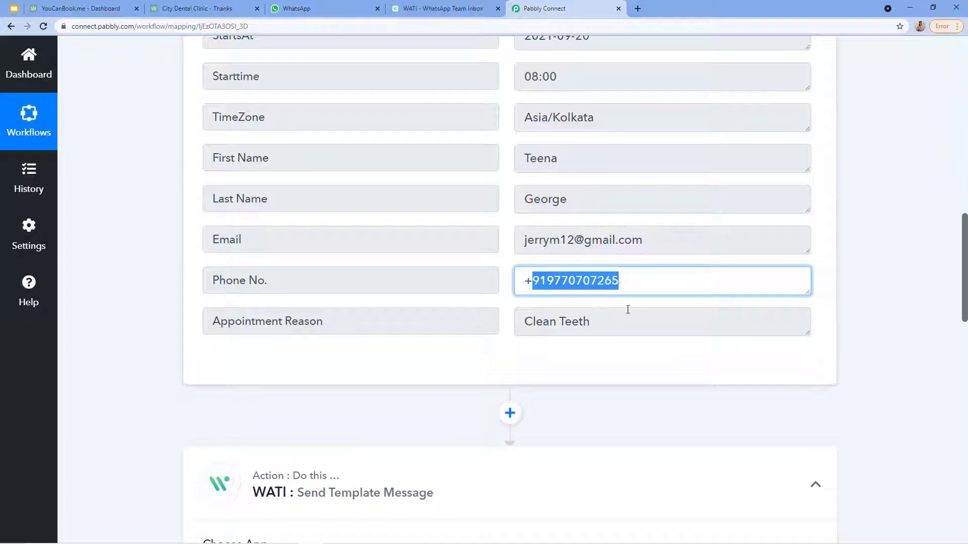
left_click(532, 287)
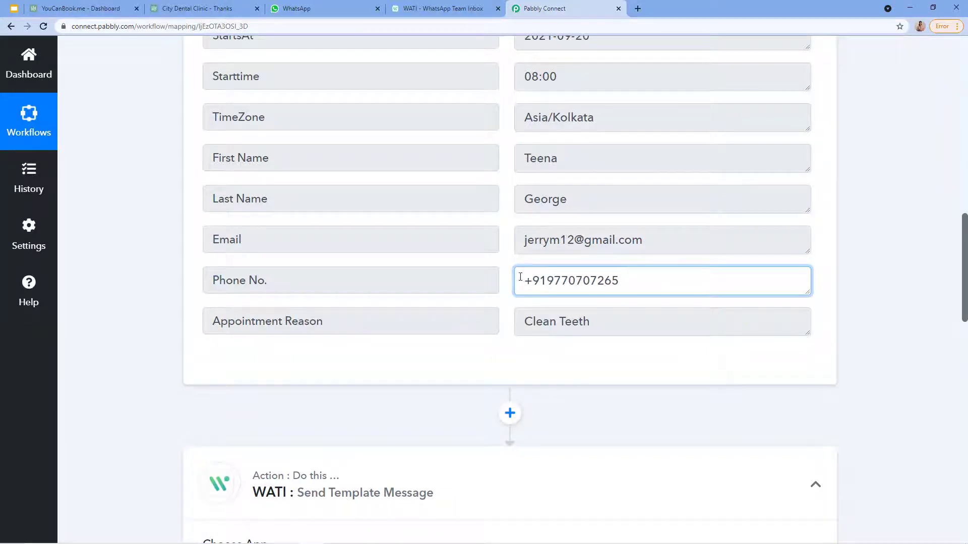
scroll(430, 264, "down", 8)
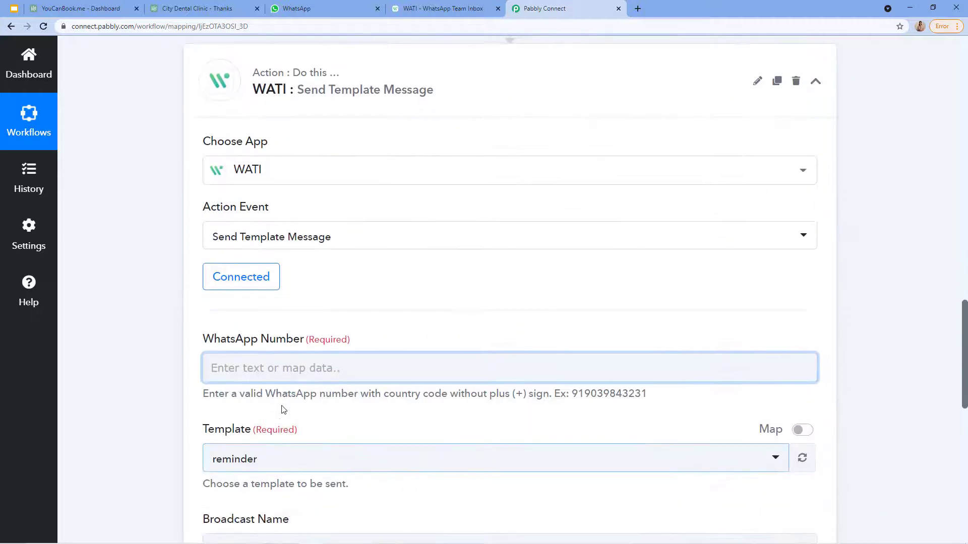
scroll(503, 273, "up", 4)
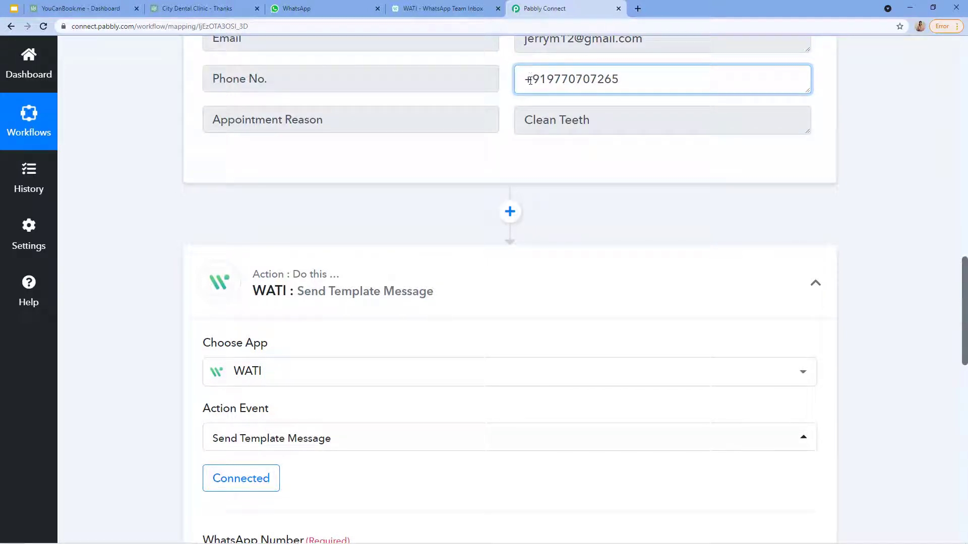
left_click_drag(530, 81, 508, 79)
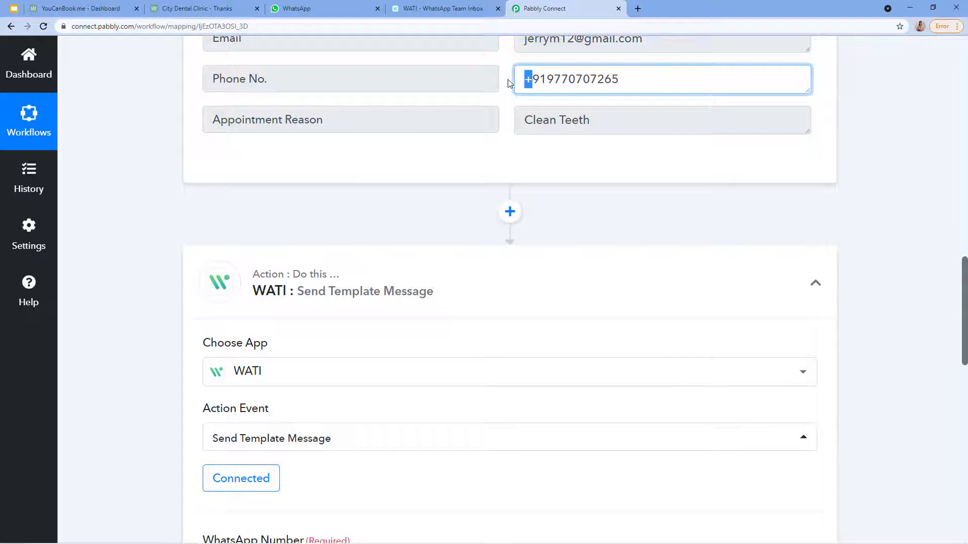
left_click(509, 83)
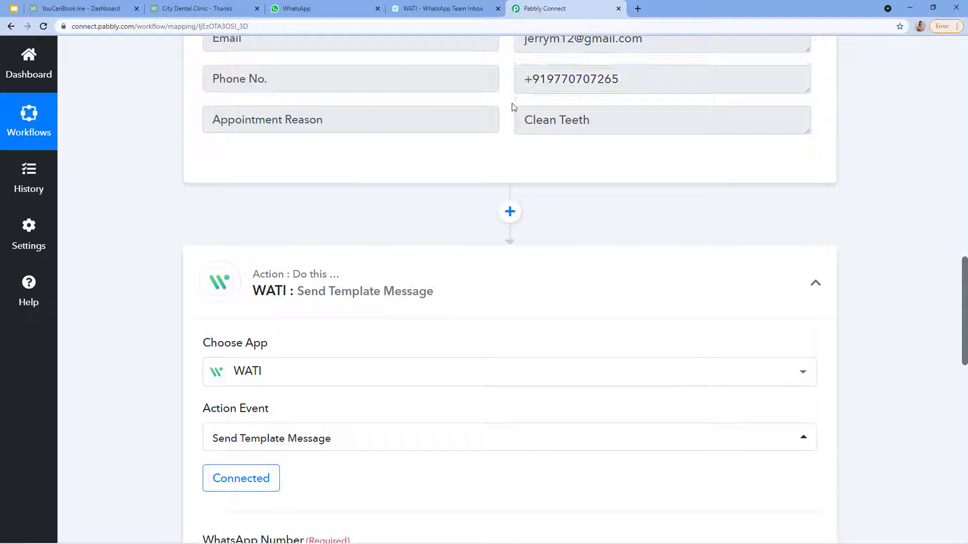
Add a Text Formatter by Pabbly action with the Split Text event between the booking trigger and the WATI step, and connect it
left_click(509, 211)
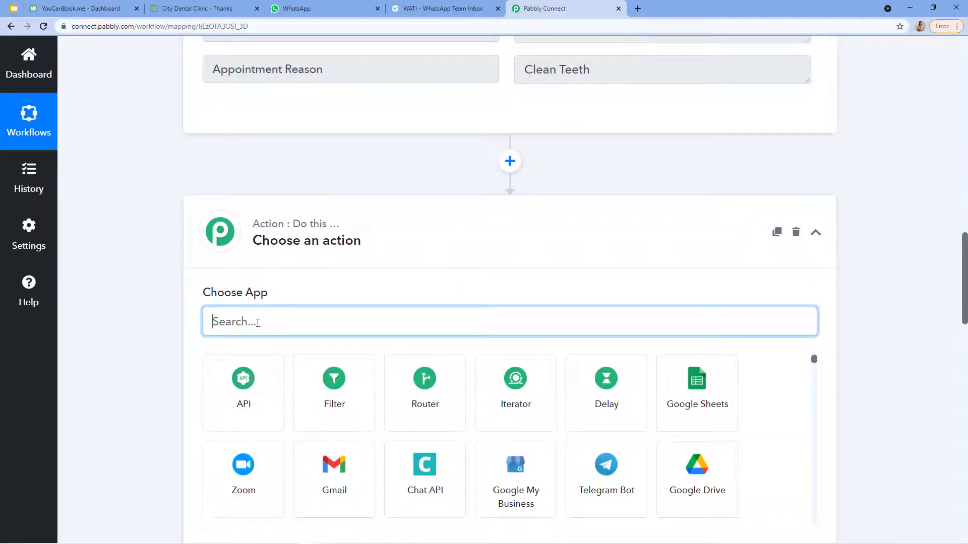
type("te")
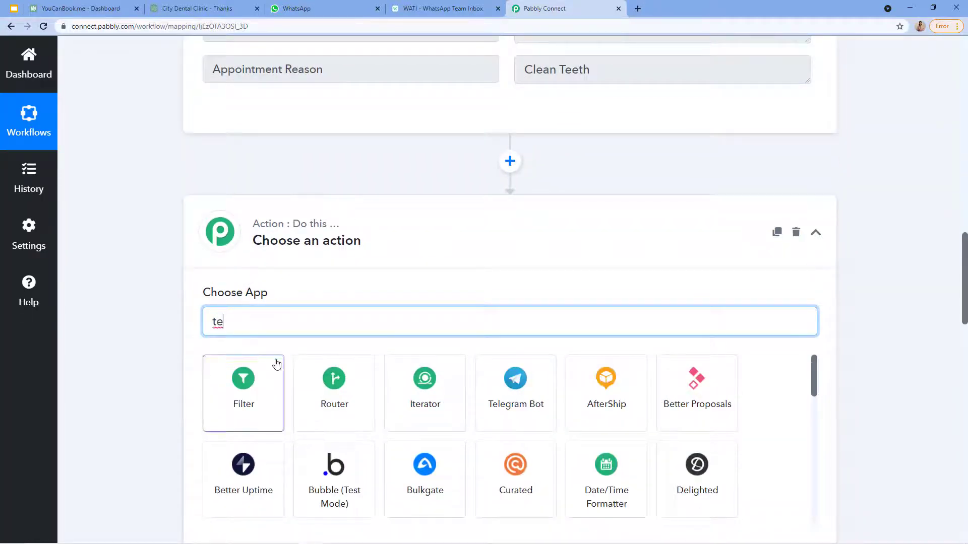
type("xt")
left_click(331, 391)
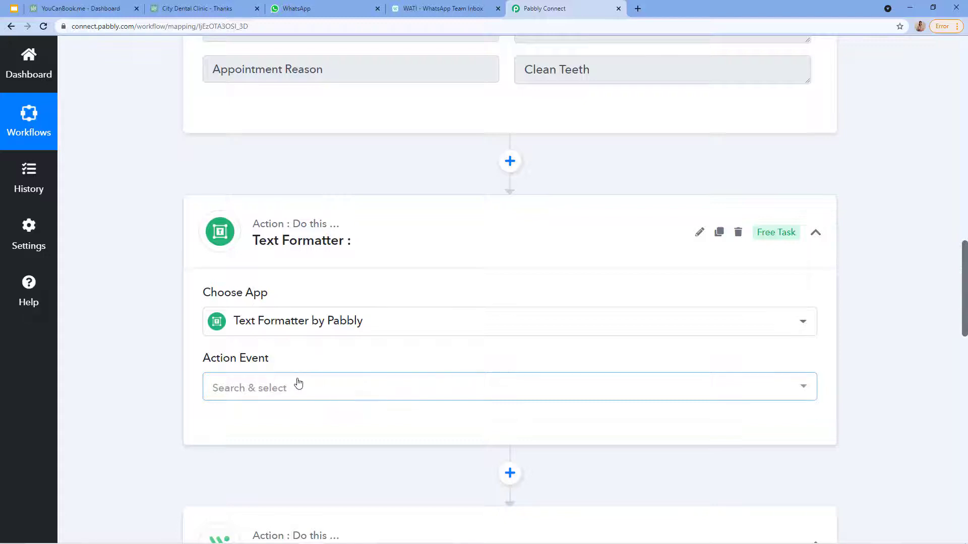
left_click(298, 383)
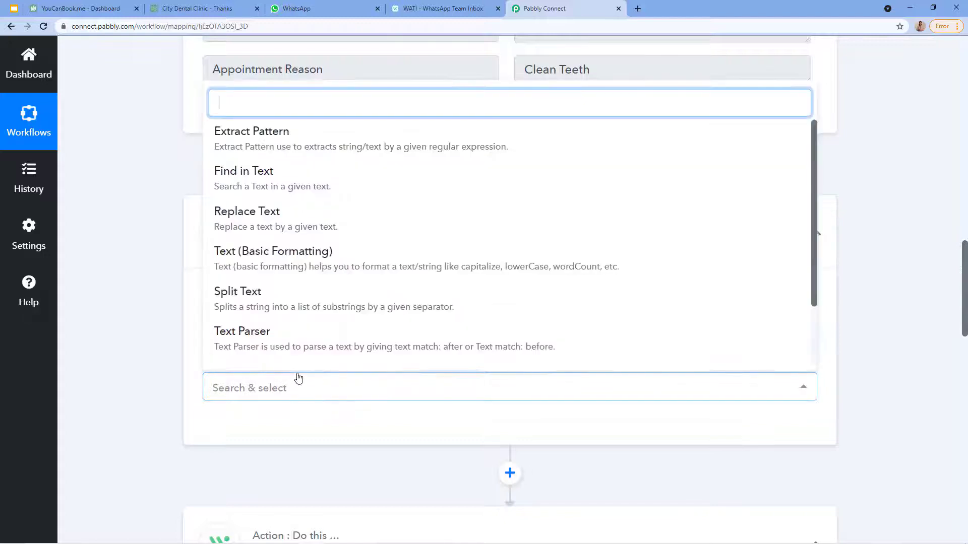
left_click(230, 295)
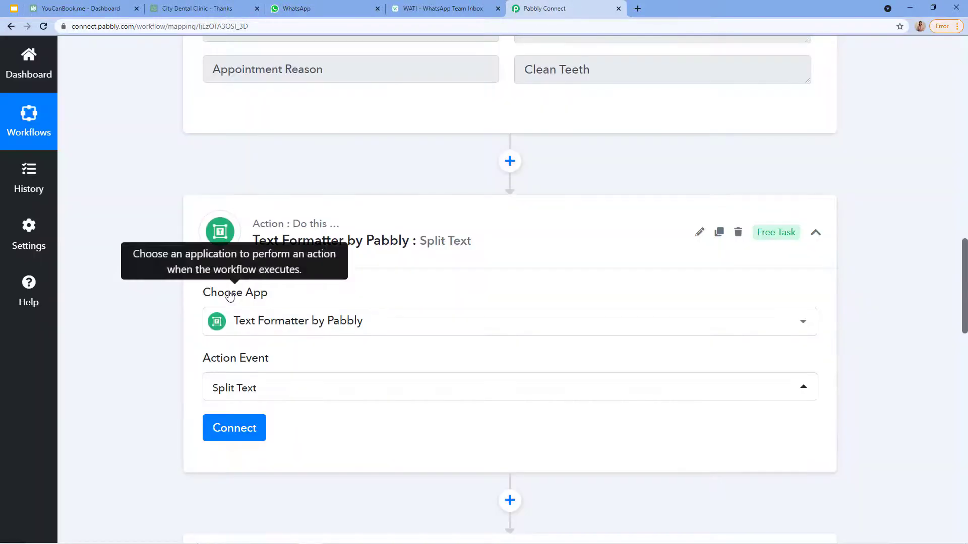
left_click(238, 431)
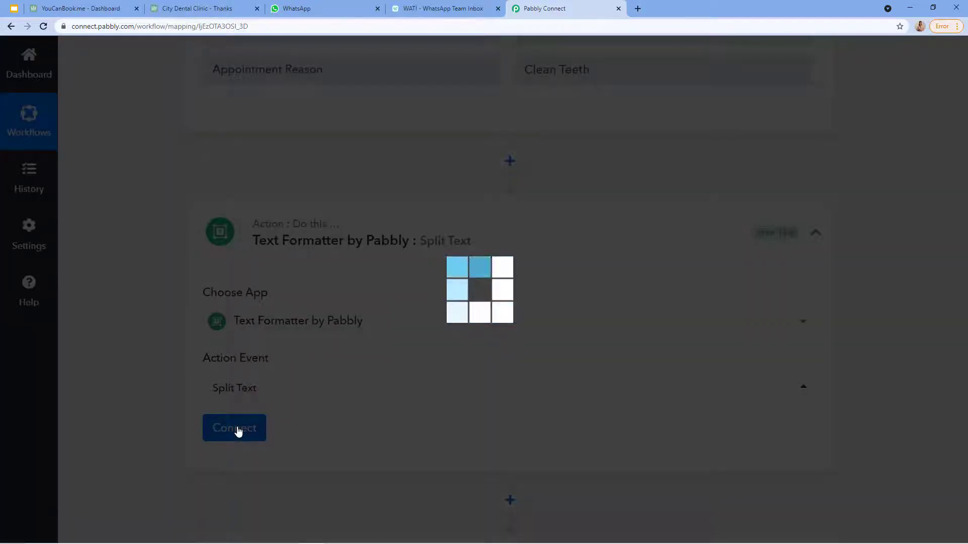
Map the YouCanBook.Me booking's Phone No. into the Text to Split field and close the mapping list
scroll(236, 427, "down", 3)
scroll(245, 368, "down", 2)
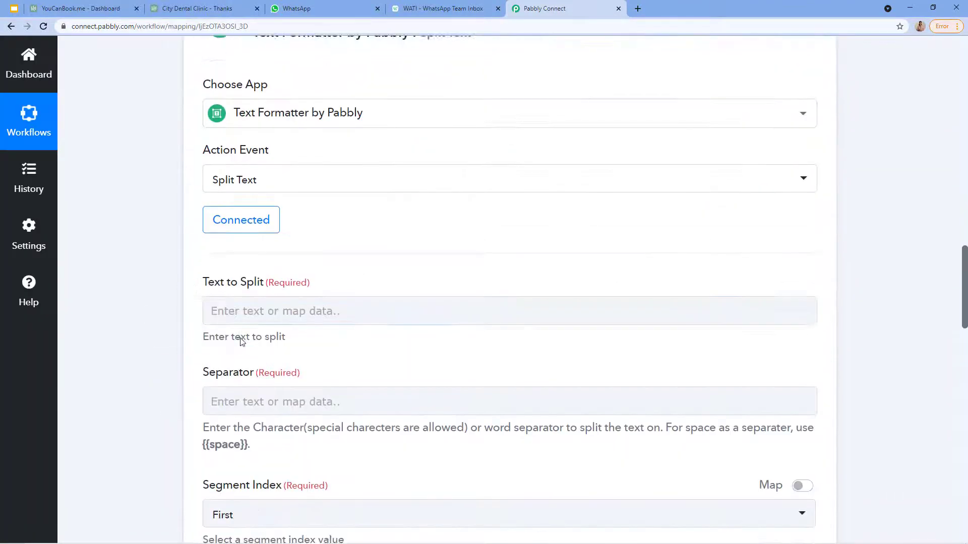
left_click(243, 267)
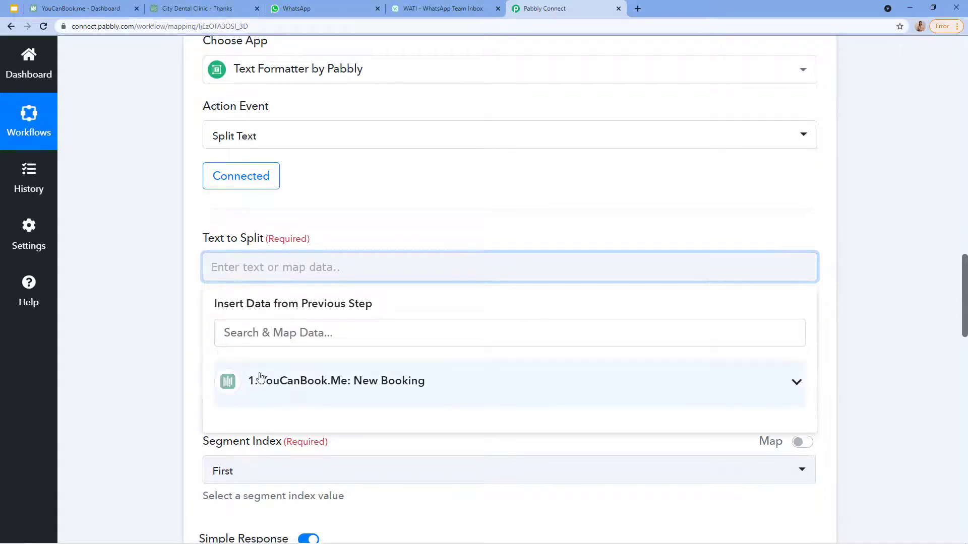
left_click(303, 381)
scroll(300, 362, "down", 4)
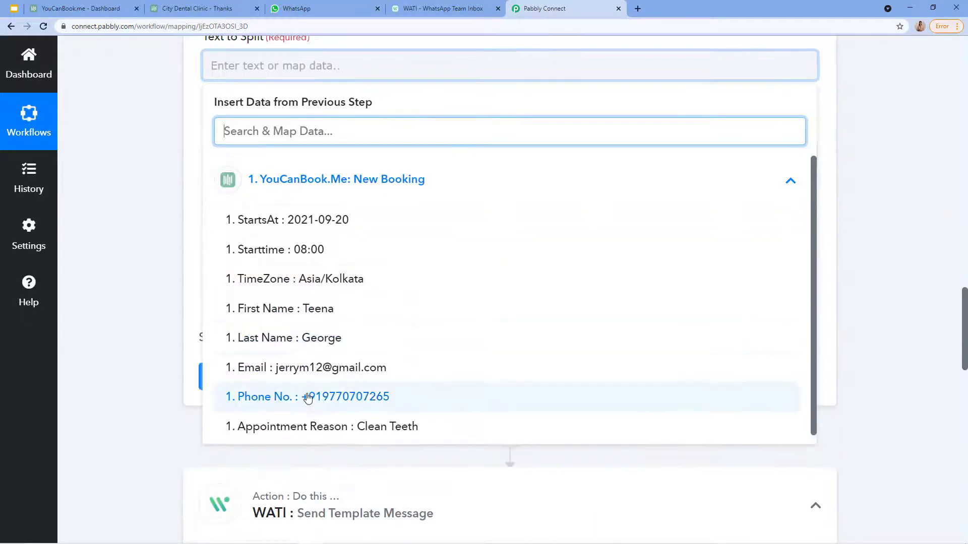
left_click(326, 396)
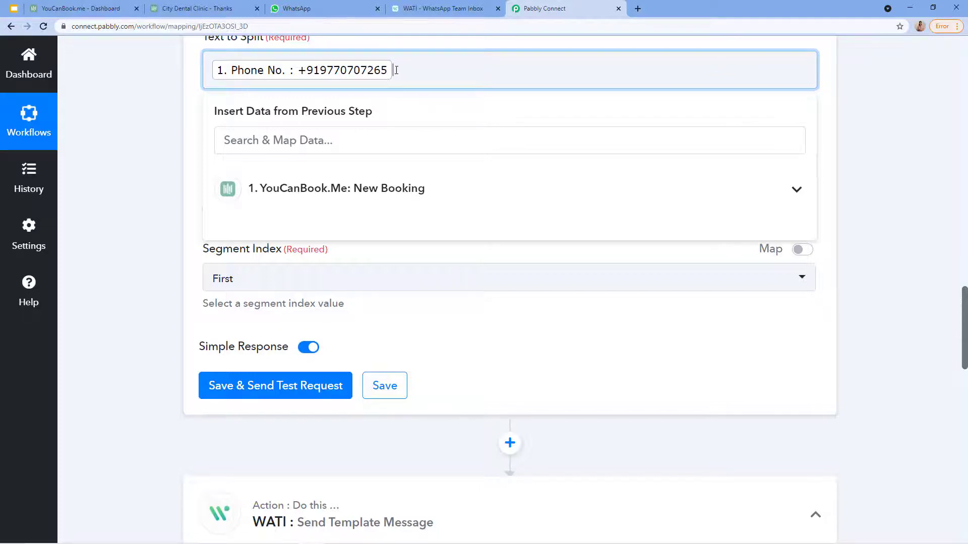
left_click(334, 189)
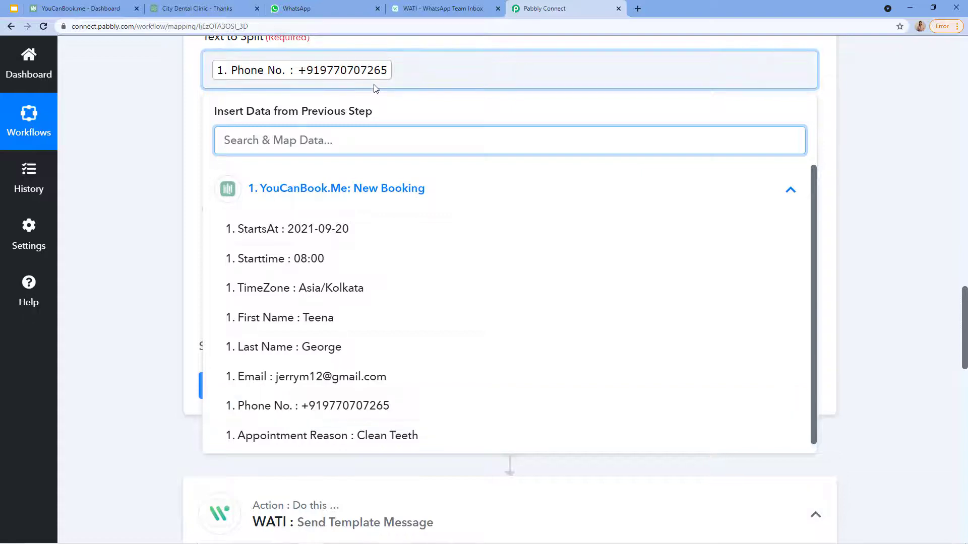
scroll(391, 112, "up", 2)
scroll(391, 112, "up", 9)
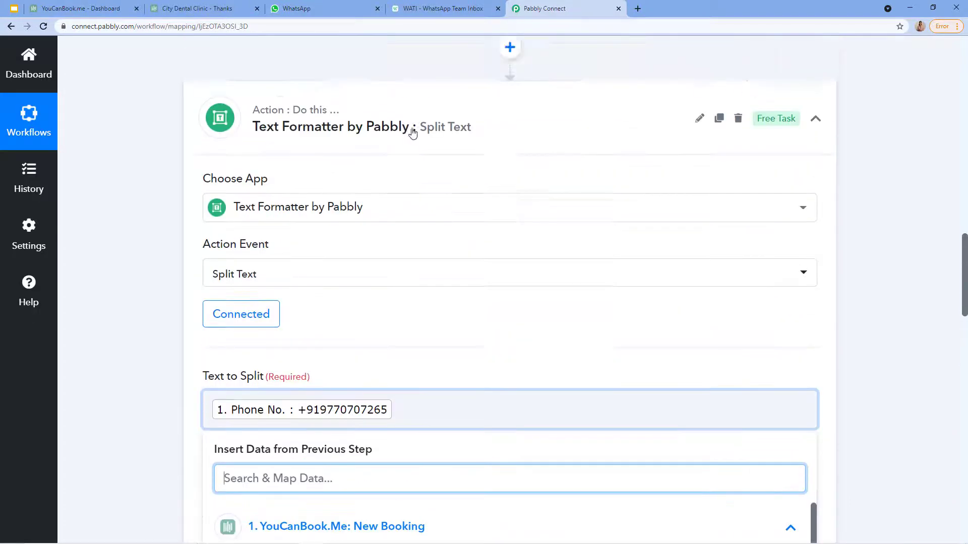
scroll(410, 289, "down", 7)
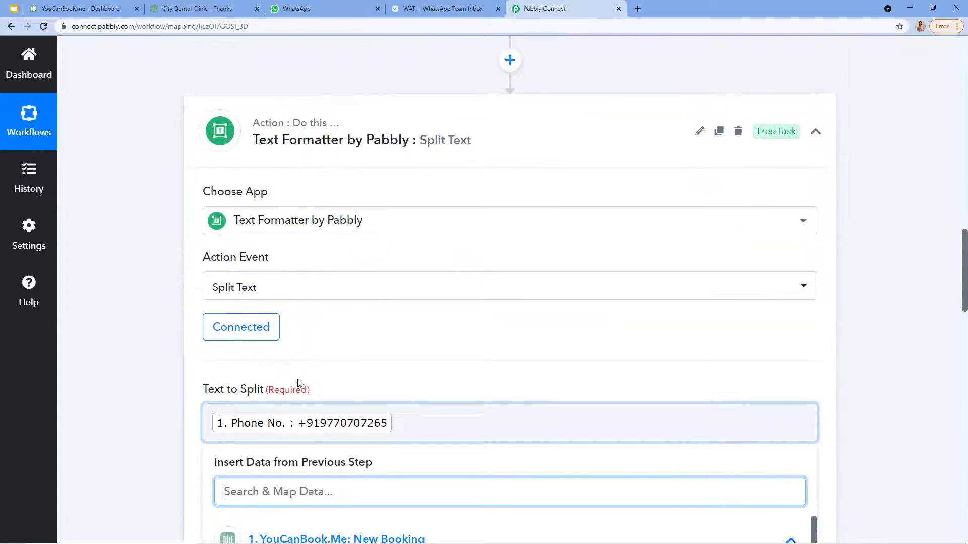
left_click(155, 311)
Set the Split Text separator to + and the Segment Index to Last
scroll(256, 286, "down", 2)
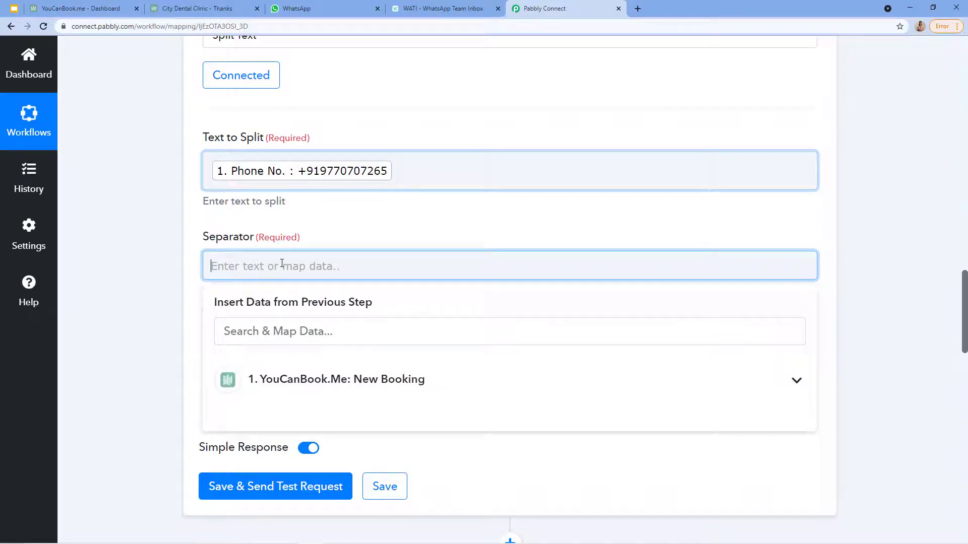
type("+")
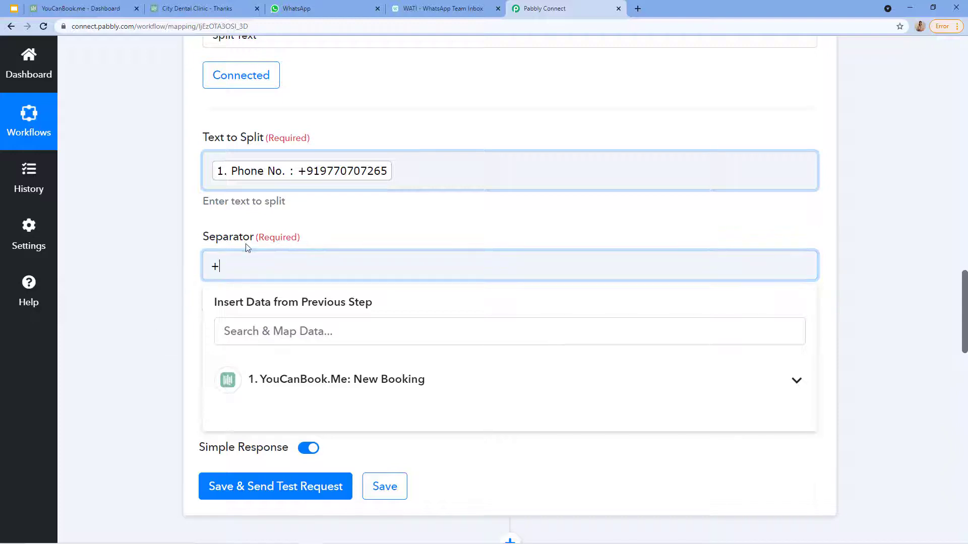
left_click(321, 240)
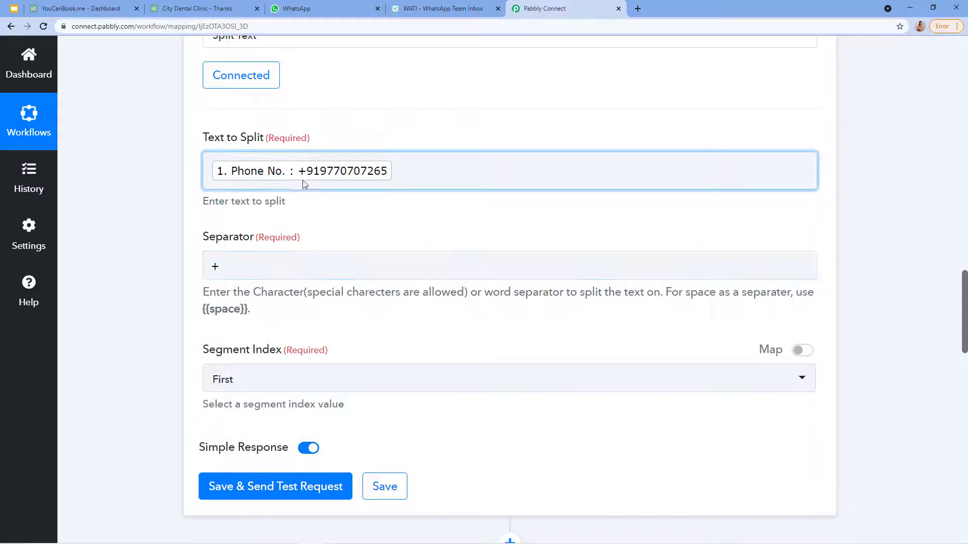
scroll(282, 311, "down", 1)
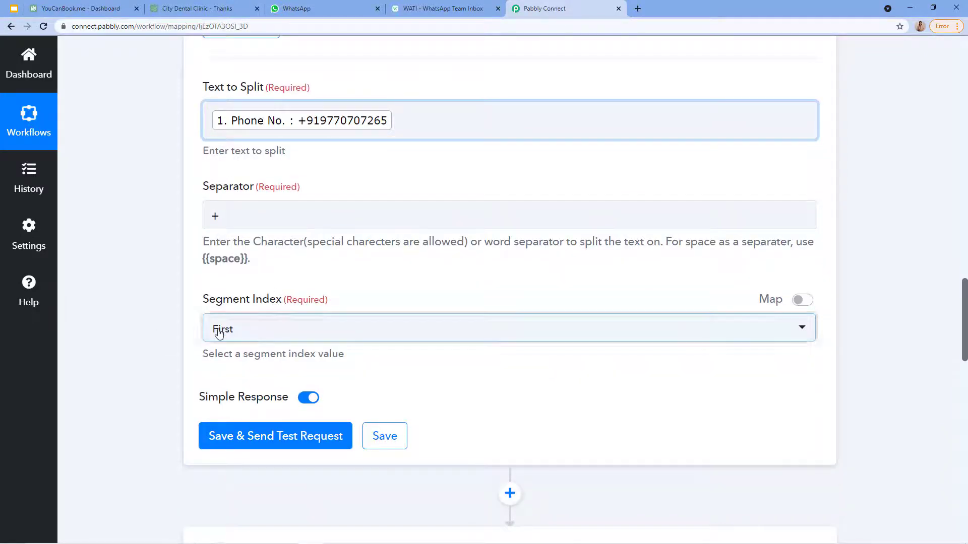
left_click(220, 330)
left_click_drag(310, 122, 323, 122)
scroll(320, 216, "down", 2)
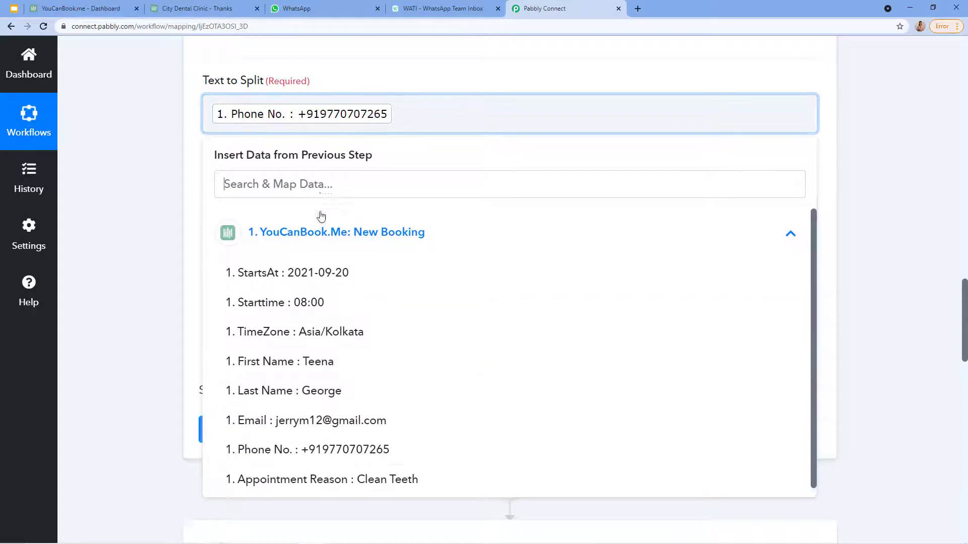
left_click(125, 256)
left_click(276, 237)
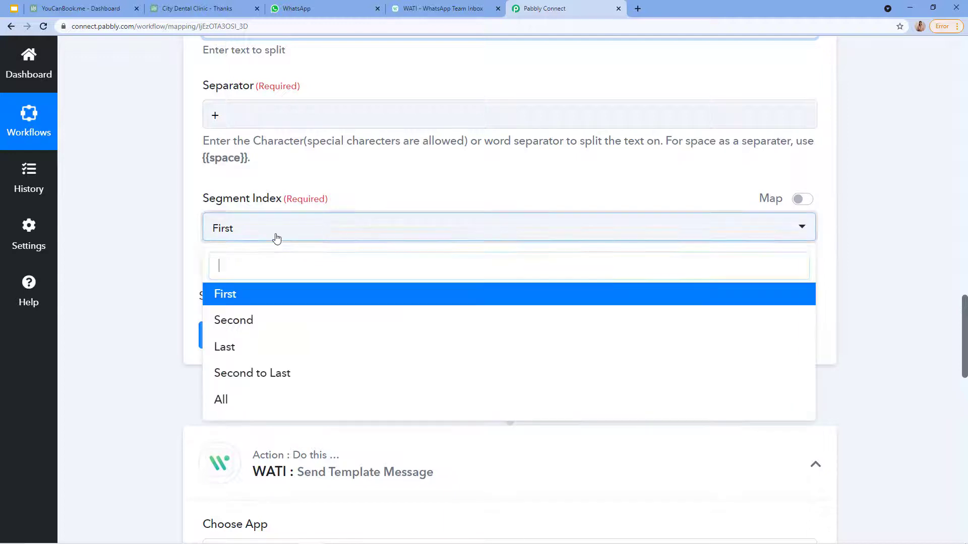
left_click(234, 352)
scroll(298, 131, "up", 2)
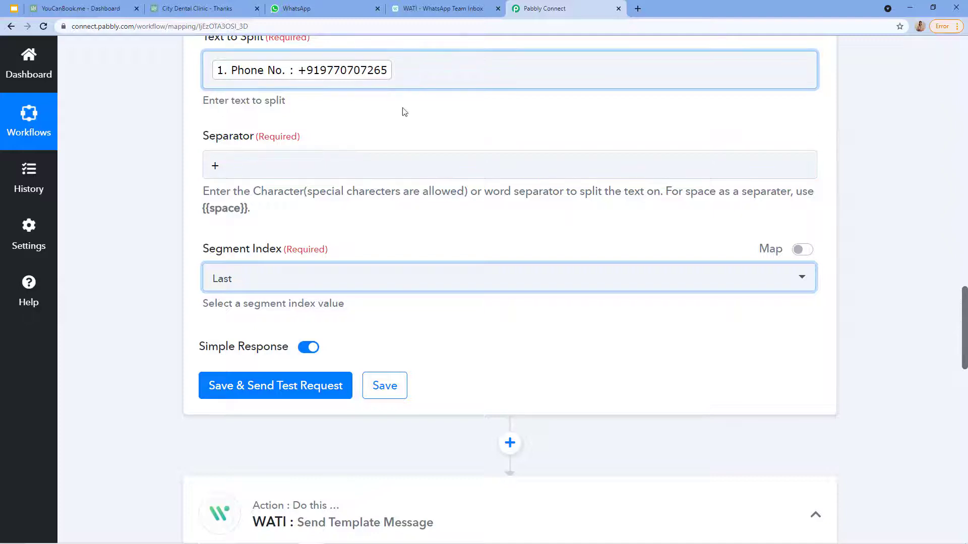
Save the Split Text step, send a test request and check the phone number in the received result
left_click(242, 387)
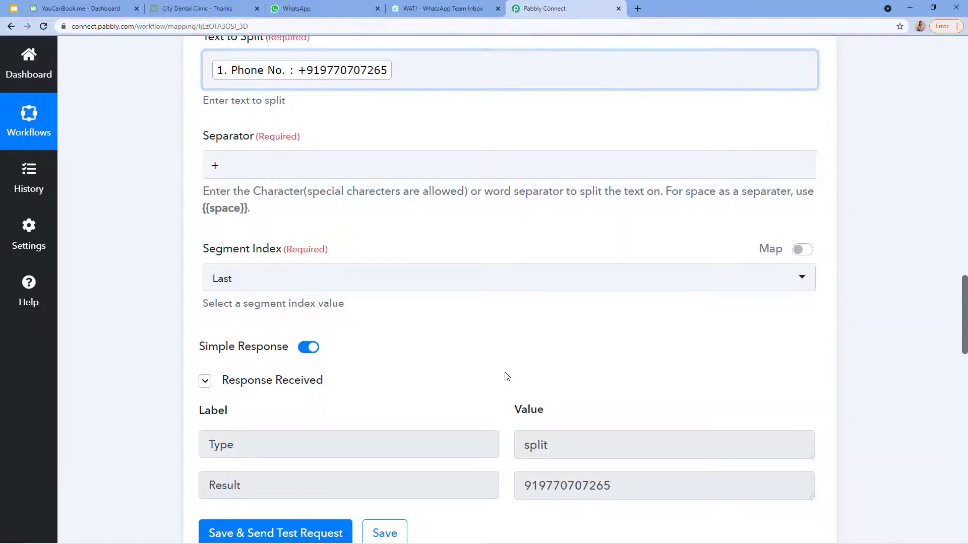
scroll(506, 383, "down", 3)
left_click(529, 338)
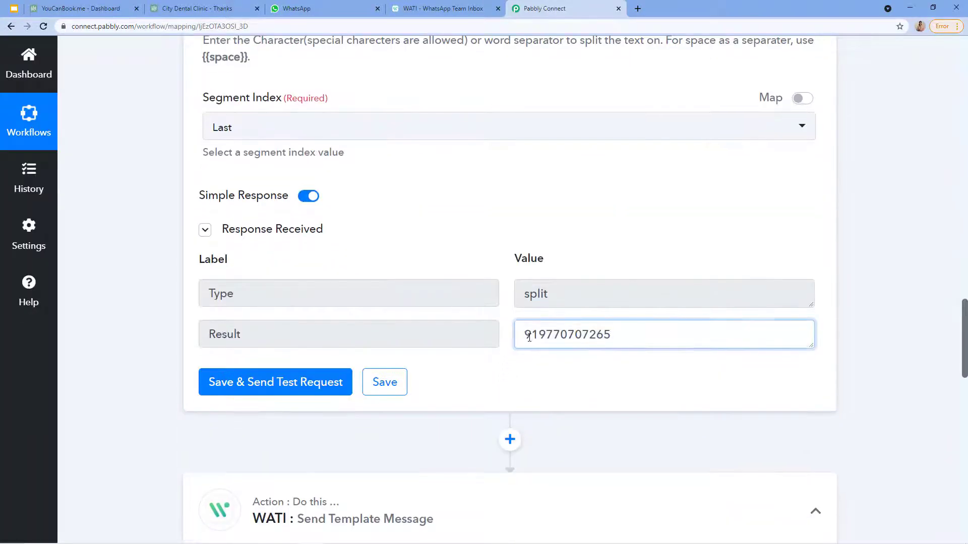
left_click_drag(529, 337, 641, 346)
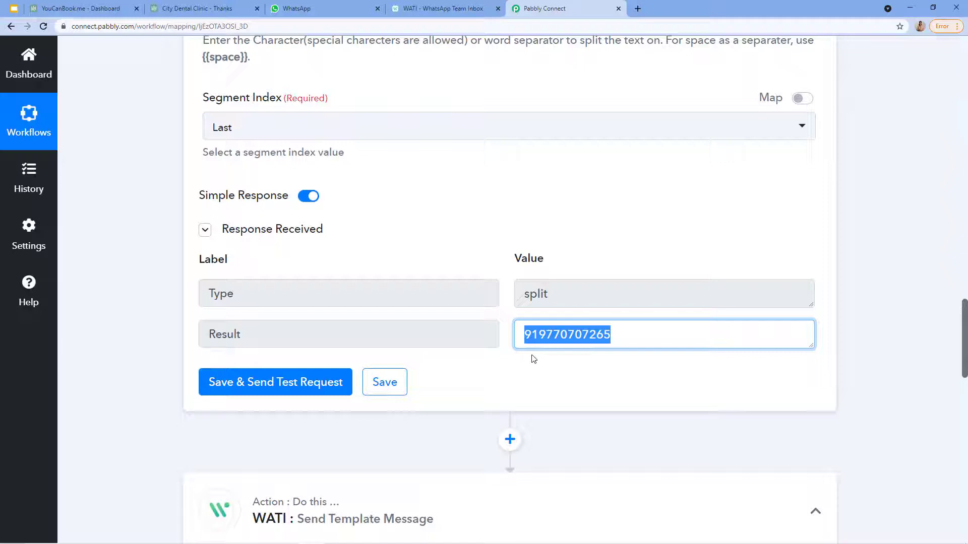
left_click(539, 334)
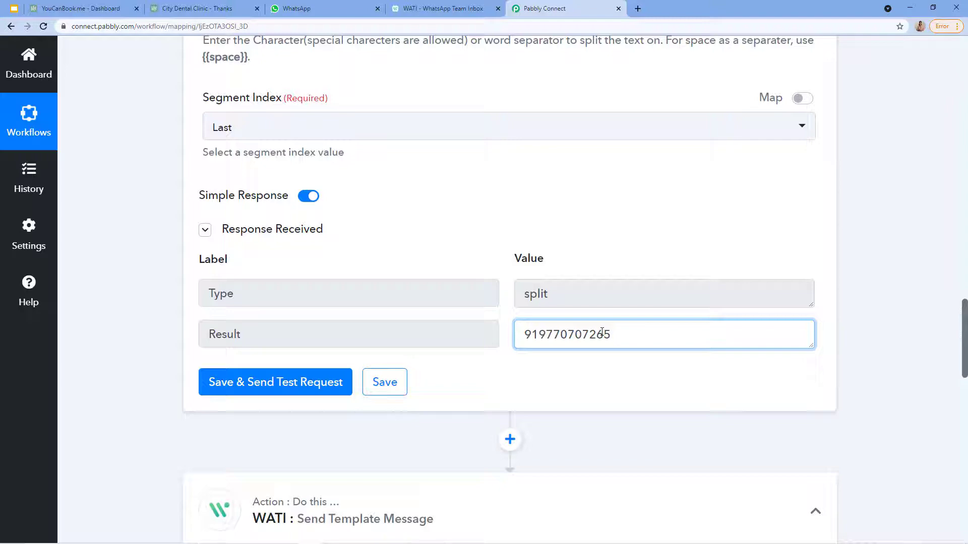
Map the Split Text step's Result into the WATI step's WhatsApp Number field and close the mapping list
scroll(602, 333, "down", 1)
scroll(602, 331, "down", 10)
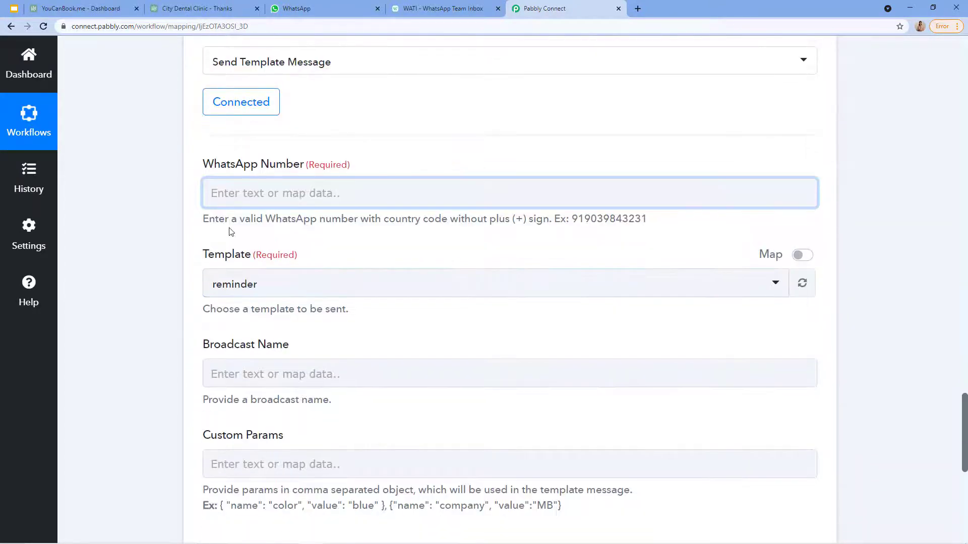
left_click(237, 189)
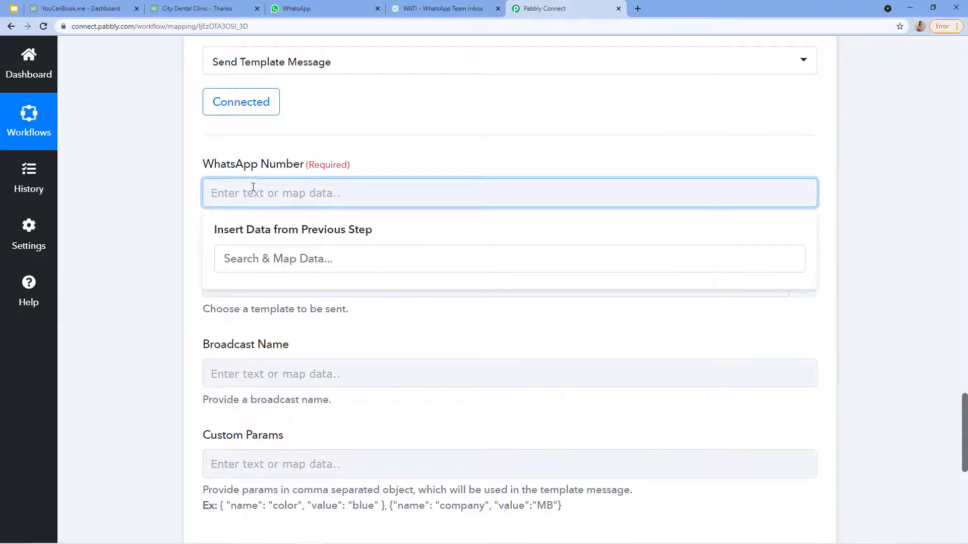
scroll(253, 187, "up", 3)
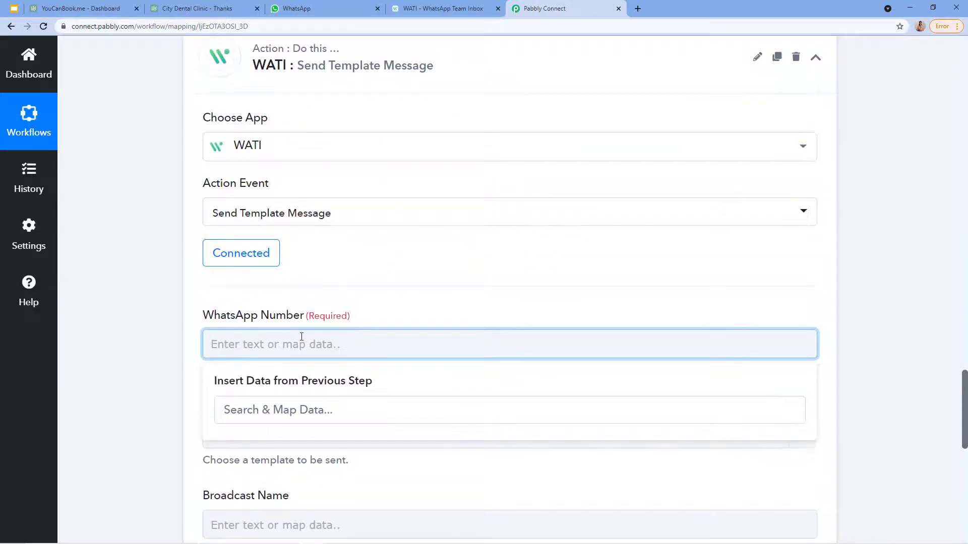
scroll(301, 337, "down", 3)
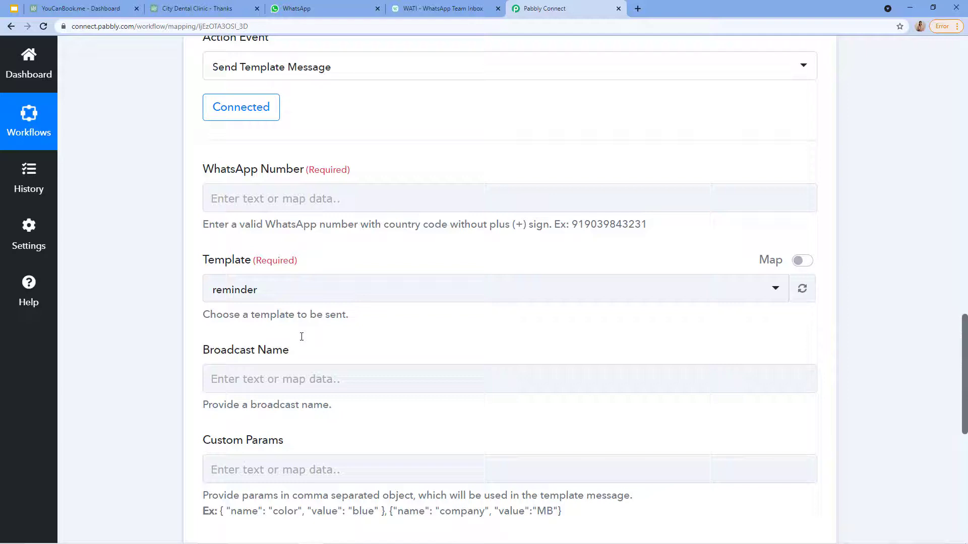
left_click(352, 198)
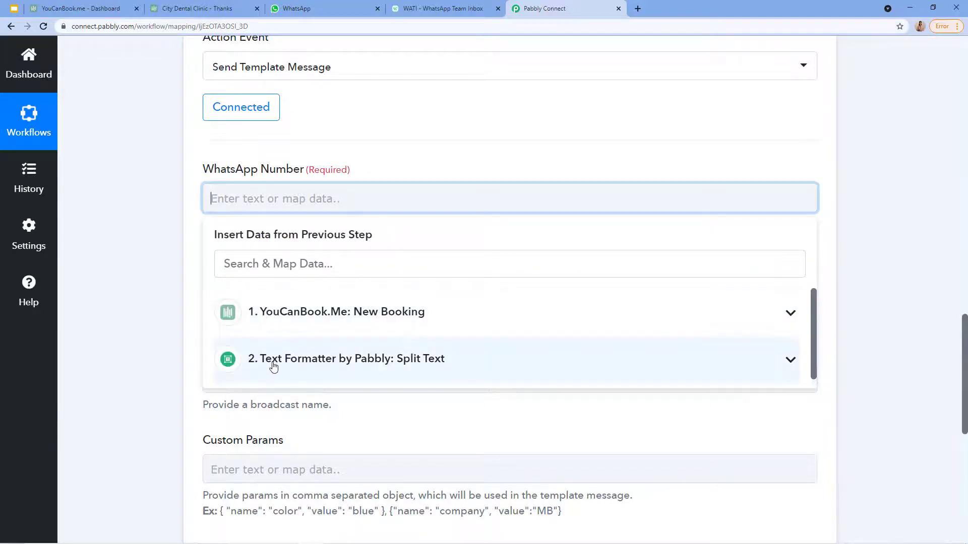
left_click(443, 357)
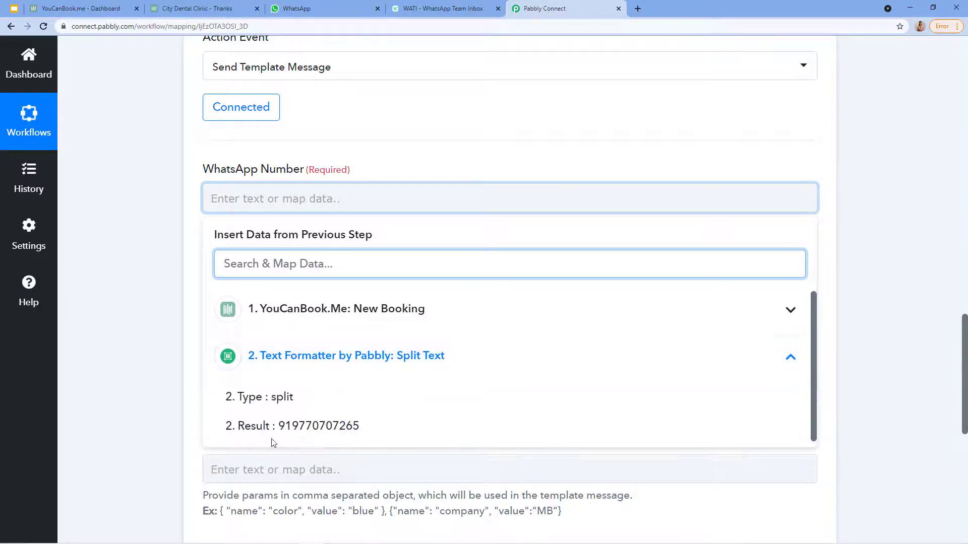
left_click(287, 436)
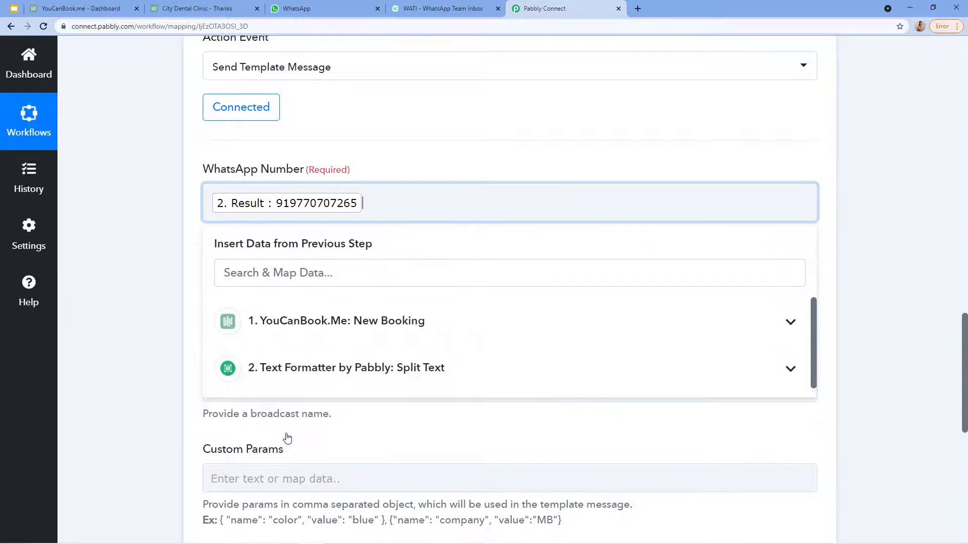
left_click(187, 324)
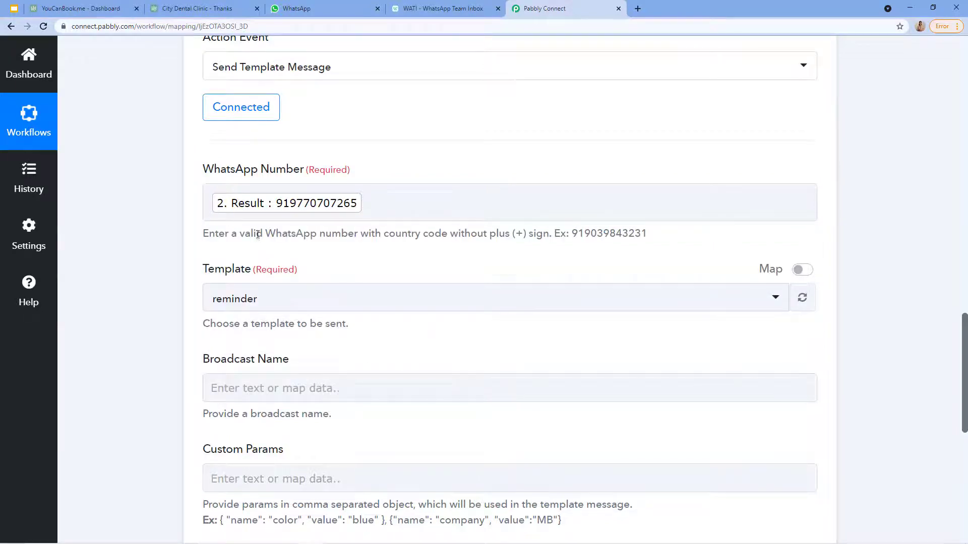
Expand the Text Formatter step to review its Split Text settings and return to the WATI step's template fields
scroll(282, 196, "up", 10)
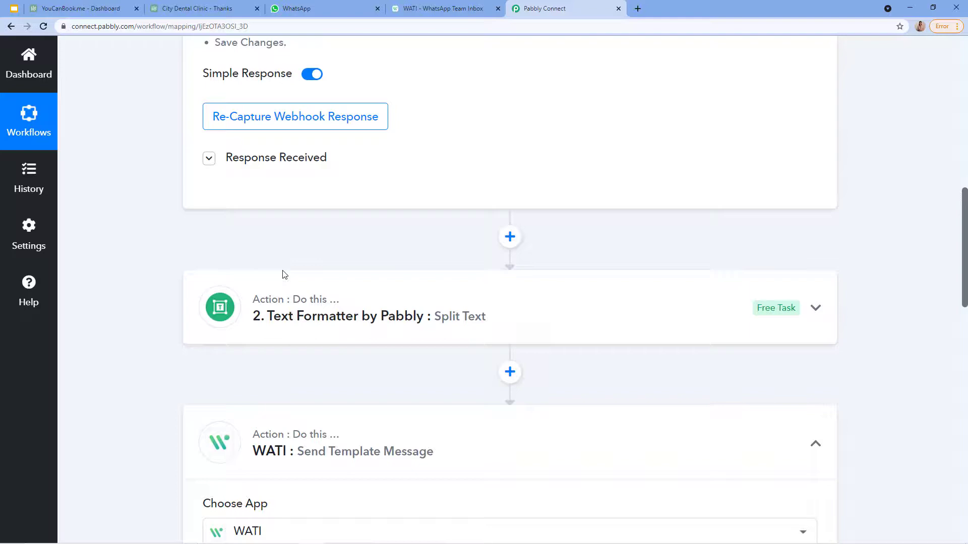
left_click(283, 274)
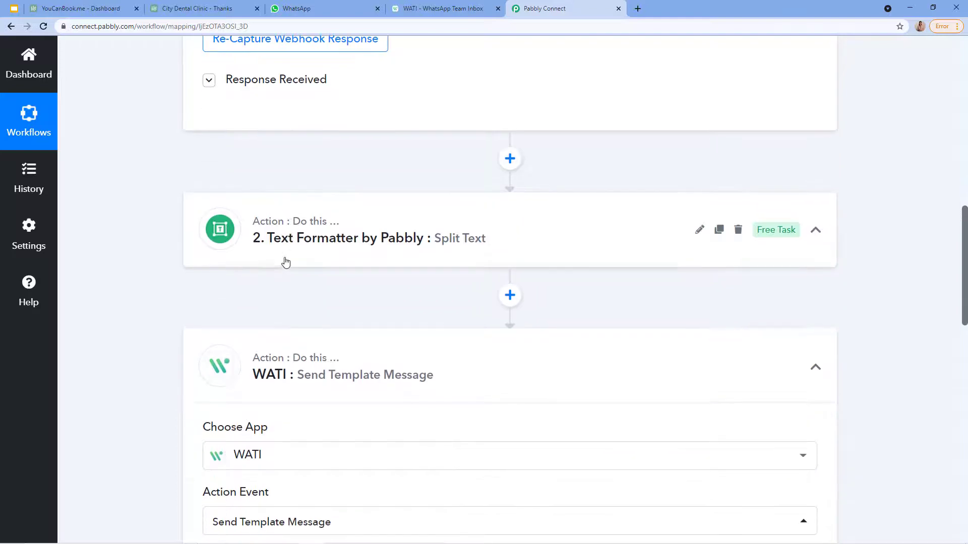
scroll(275, 265, "up", 3)
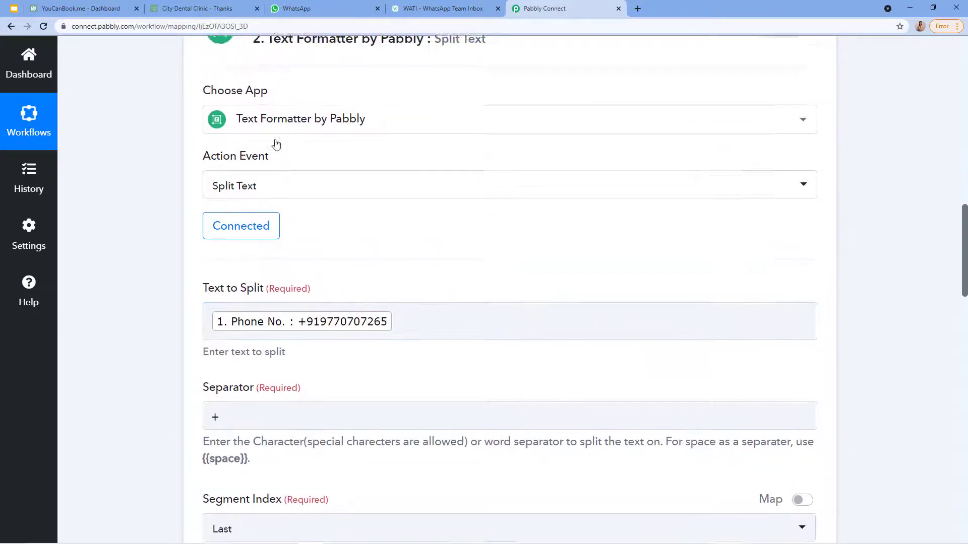
scroll(292, 177, "down", 18)
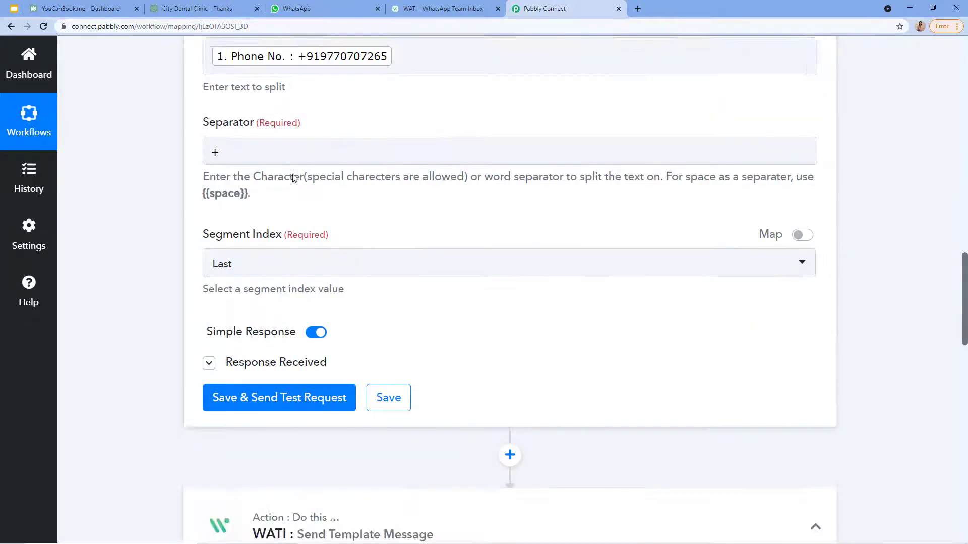
scroll(295, 178, "down", 1)
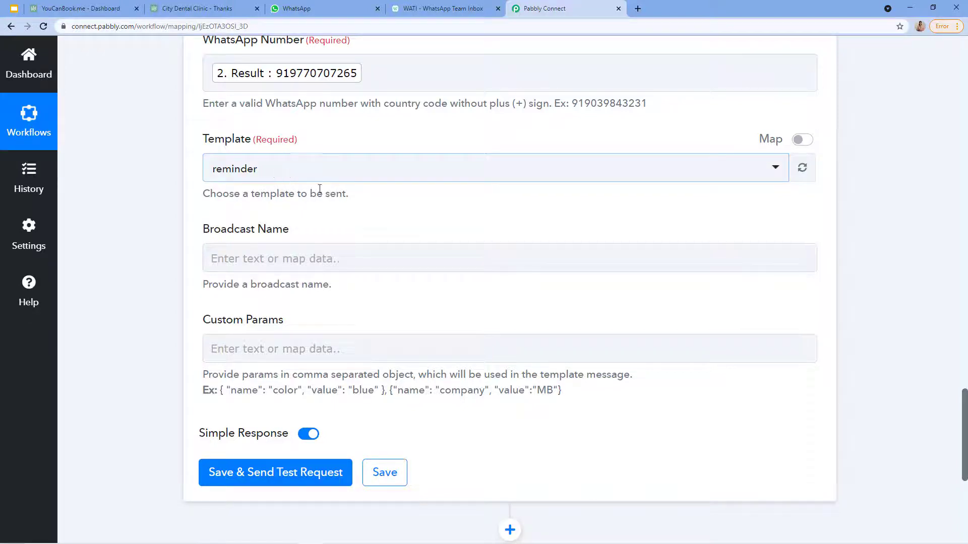
Switch to WATI and look over the list of broadcast template messages
left_click(416, 4)
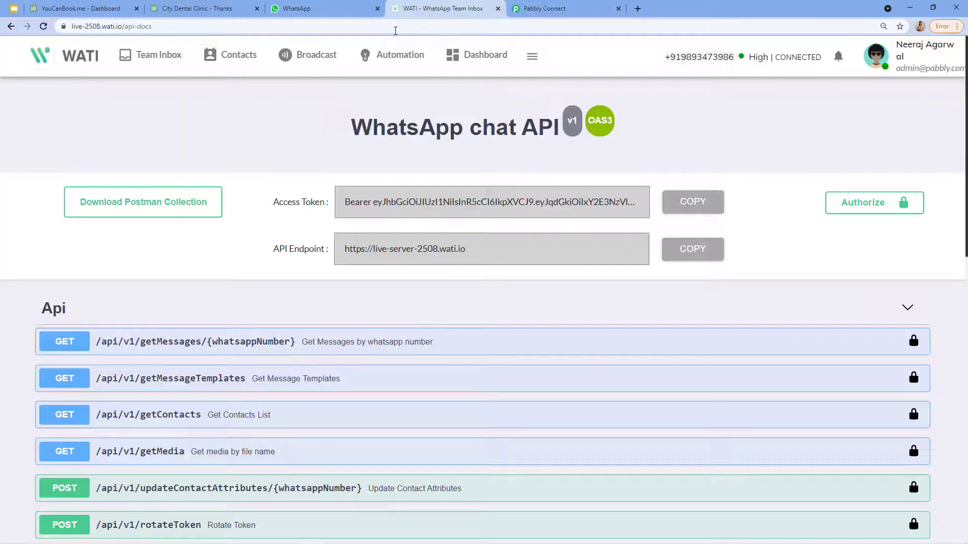
left_click(317, 57)
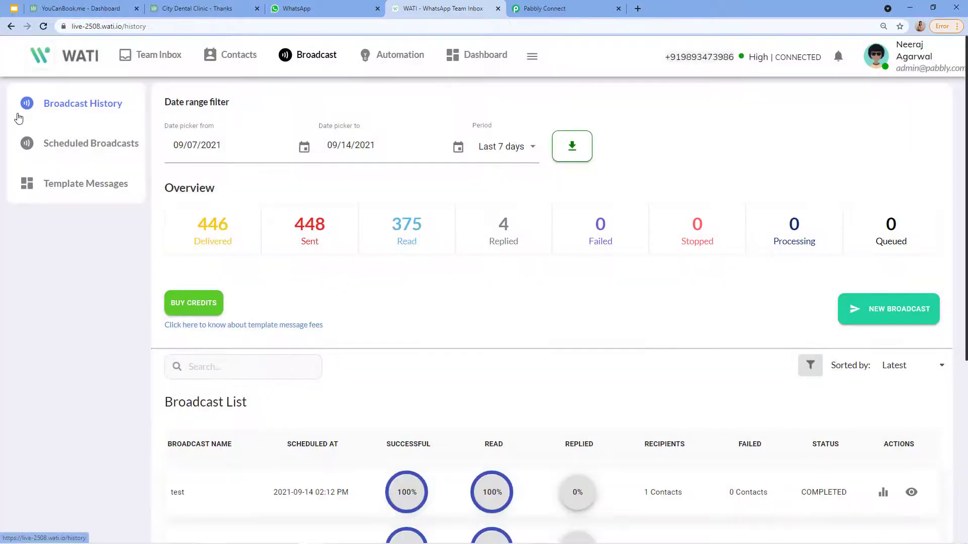
left_click(68, 195)
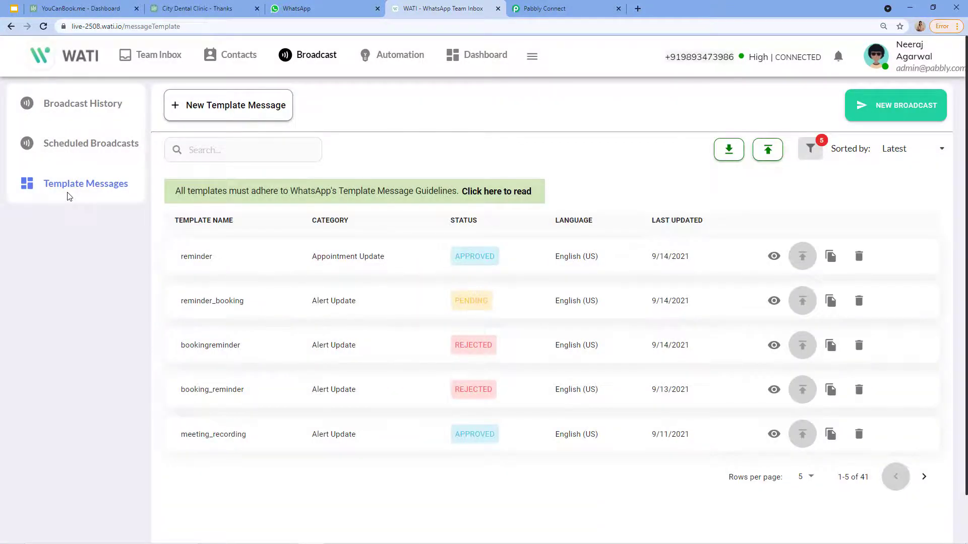
scroll(77, 197, "down", 1)
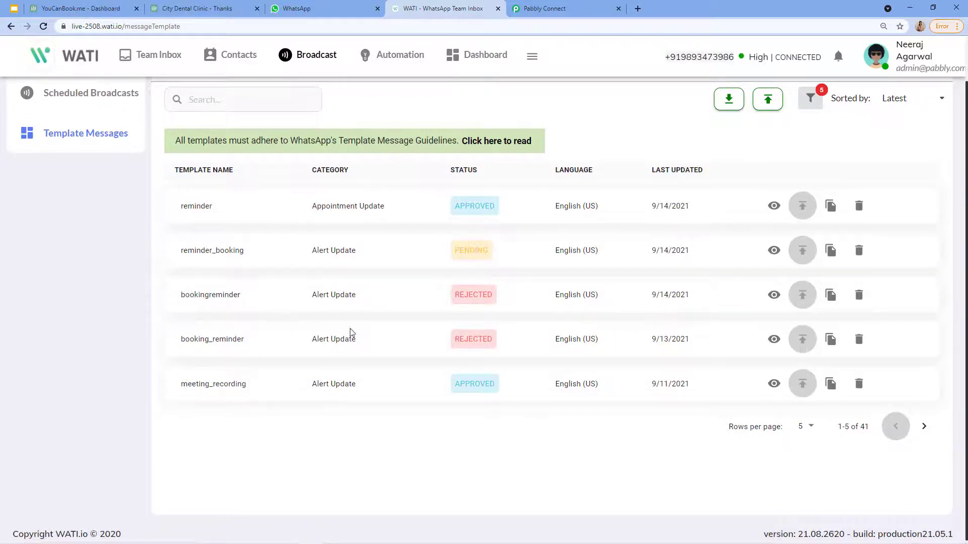
scroll(507, 387, "up", 1)
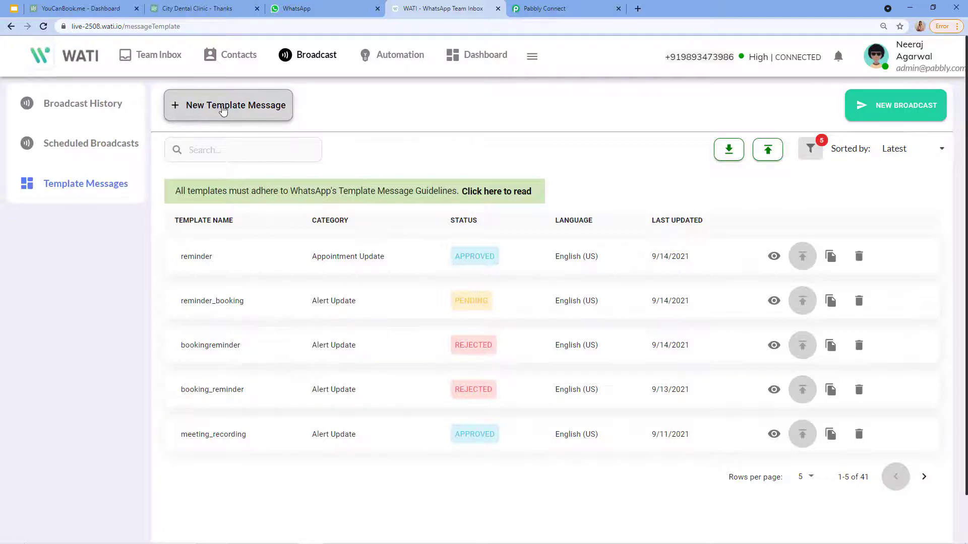
Open a new template message form, enlarge its body box to examine the fields, and close it without saving
left_click(223, 111)
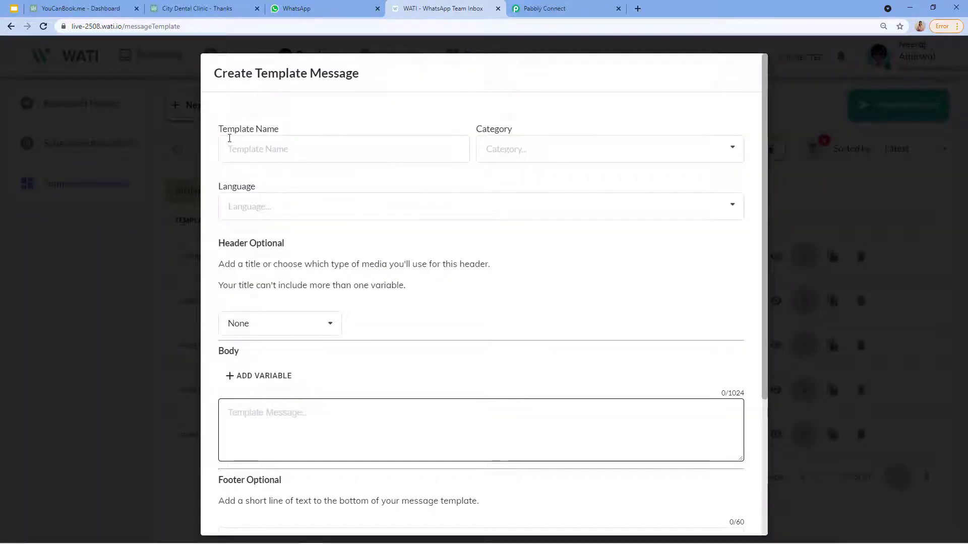
left_click(230, 146)
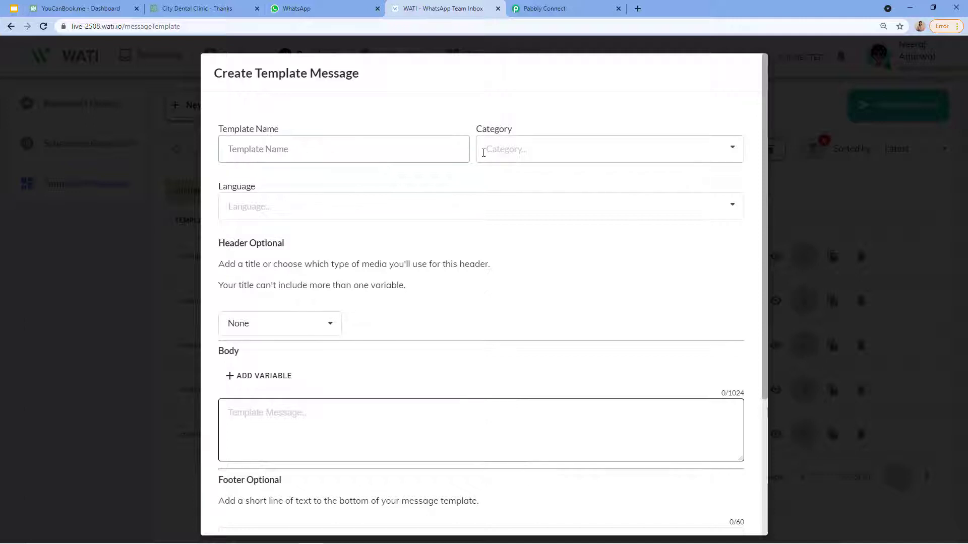
scroll(249, 259, "down", 4)
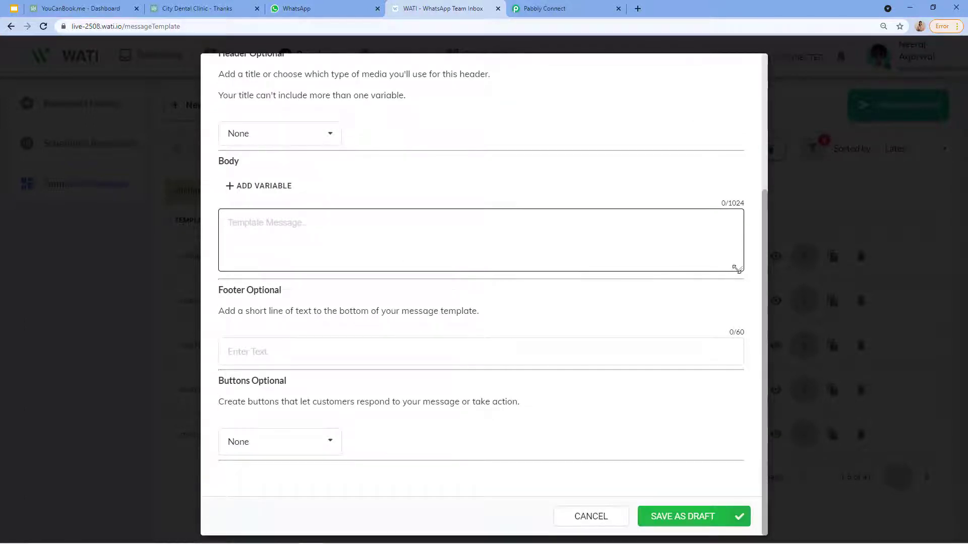
left_click_drag(739, 268, 789, 518)
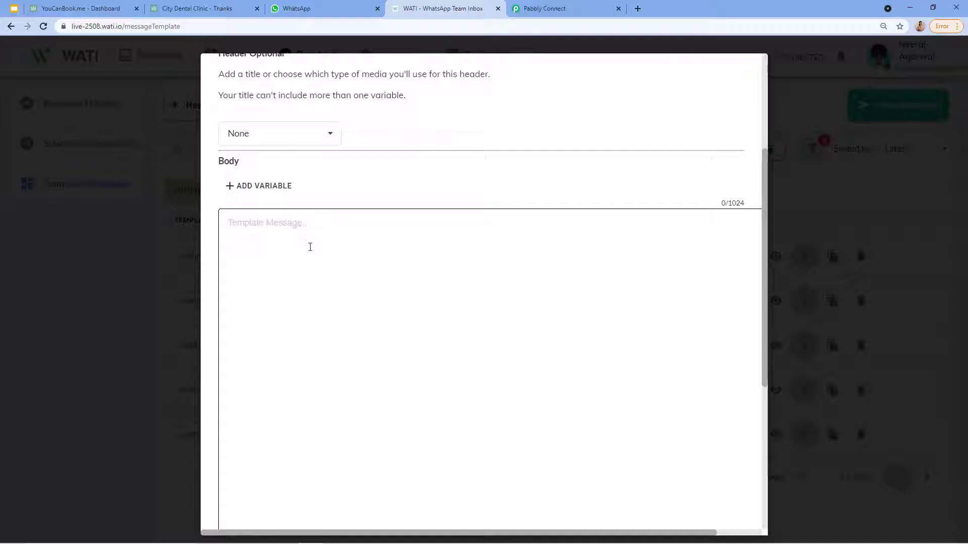
scroll(365, 274, "down", 1)
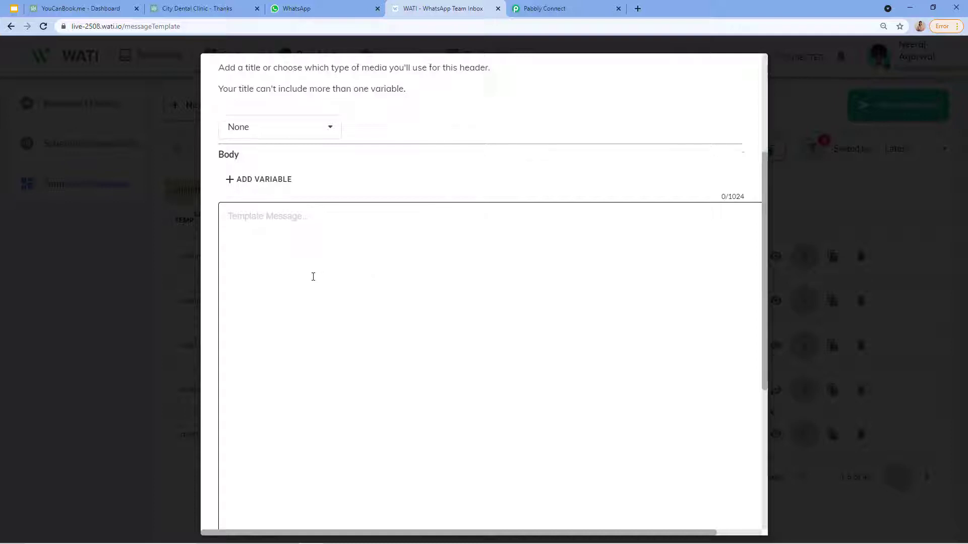
scroll(370, 254, "down", 4)
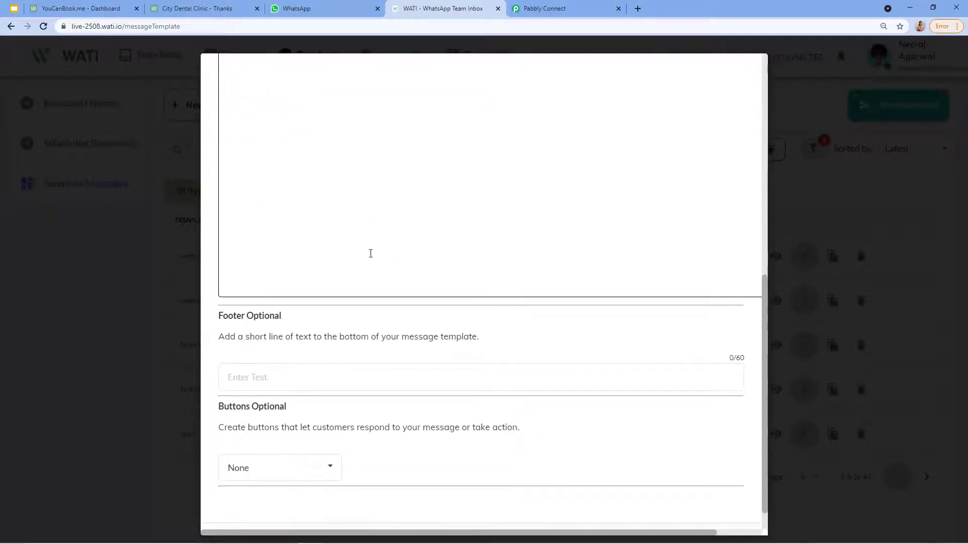
scroll(413, 252, "down", 1)
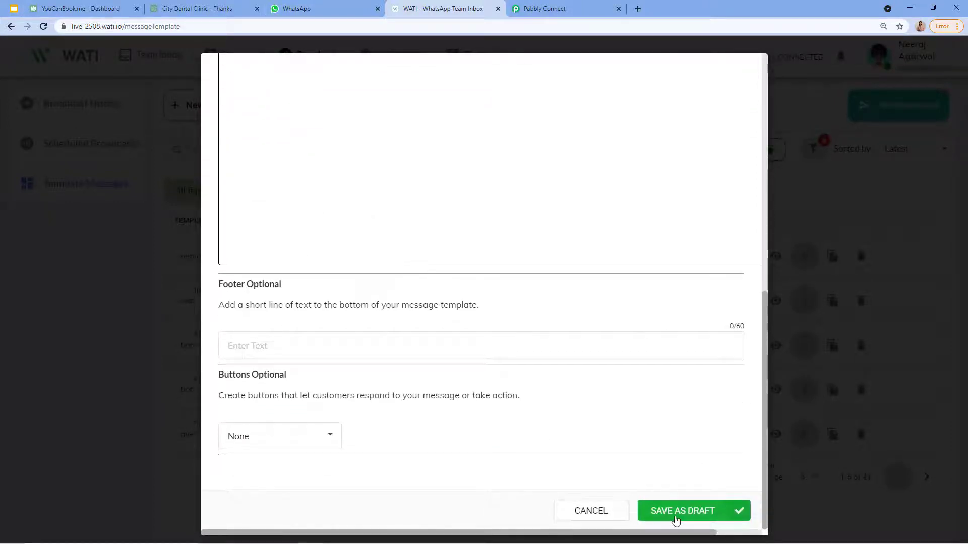
left_click(890, 223)
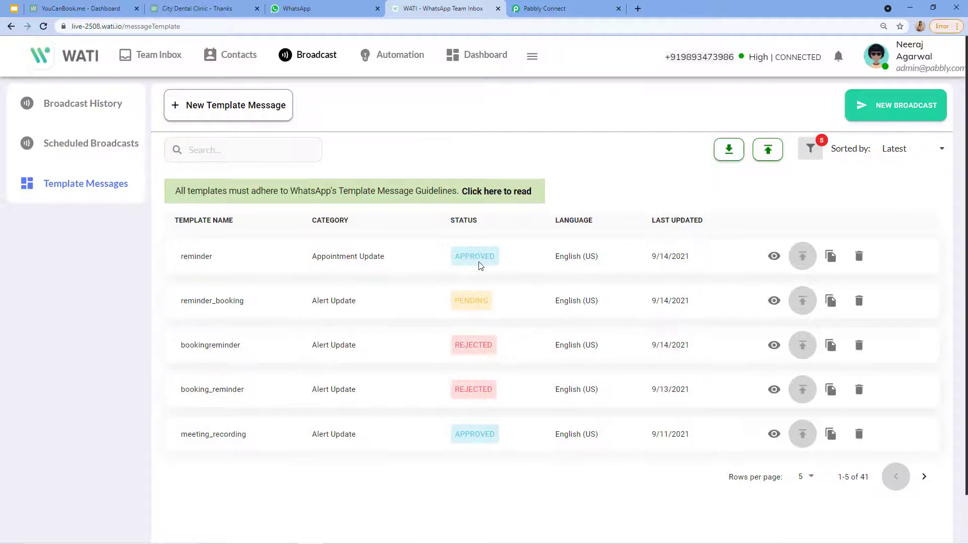
Find the appointment_schedule template in the list, view it and enlarge its body box to read the full message
left_click(924, 476)
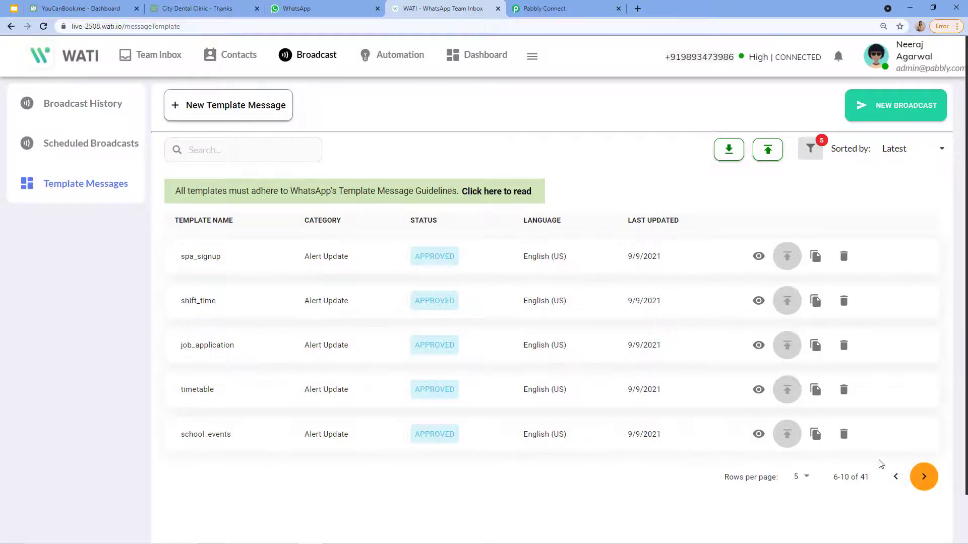
left_click(924, 477)
left_click(924, 477)
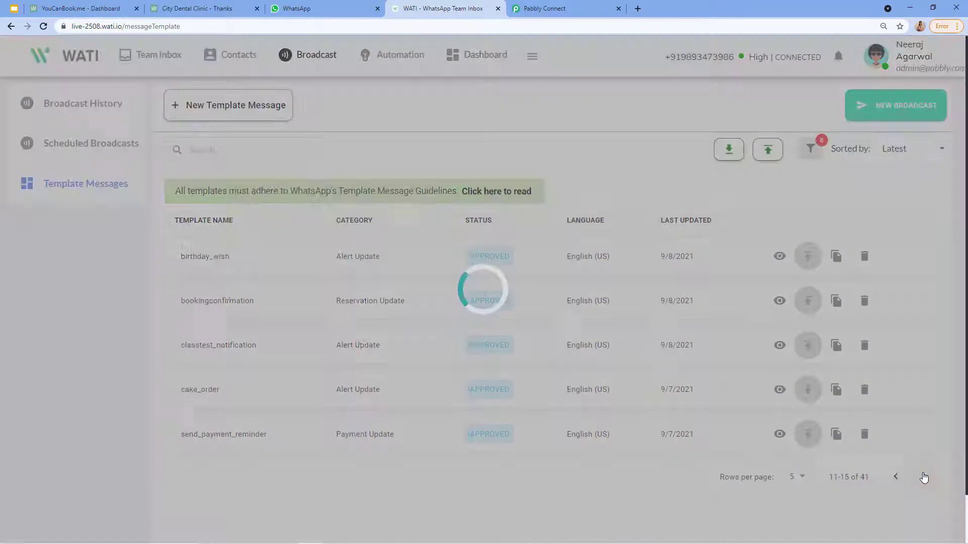
left_click(924, 477)
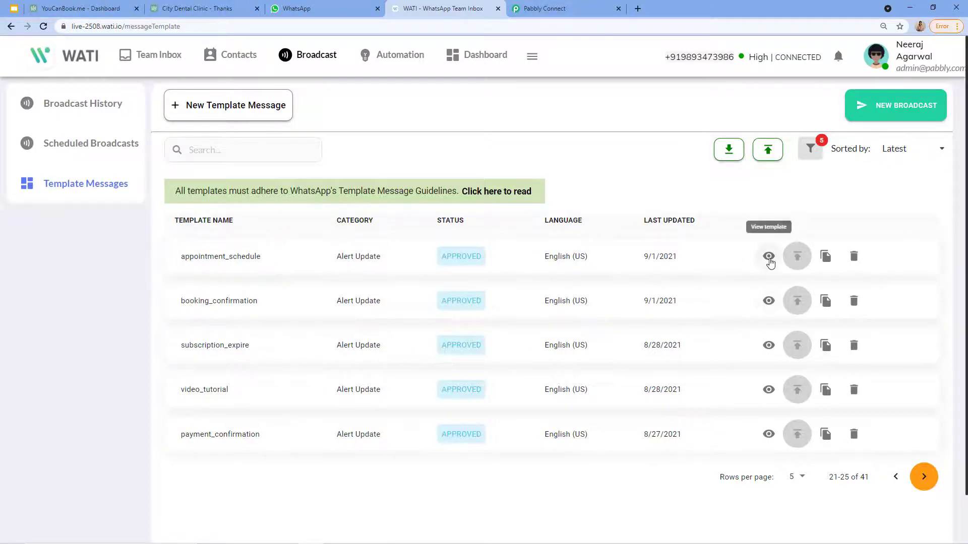
left_click(768, 257)
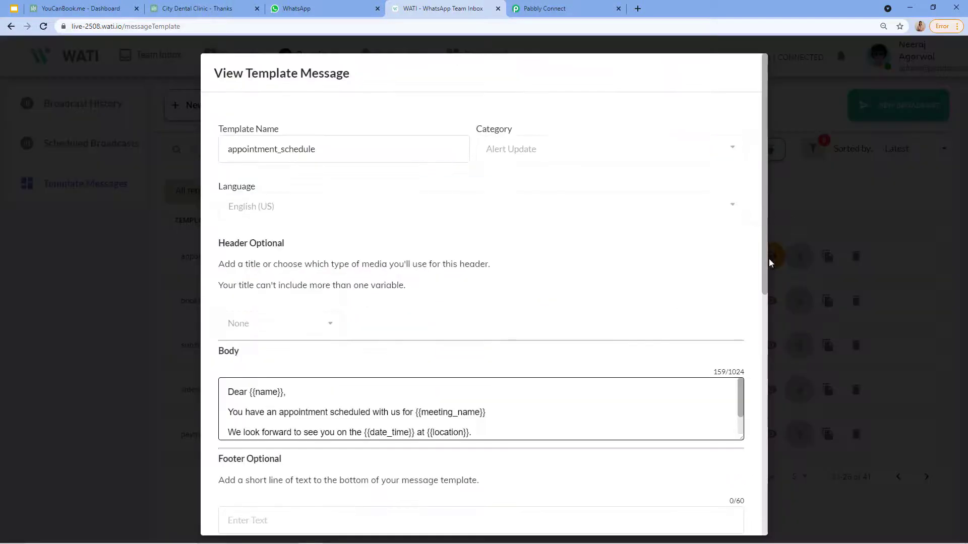
scroll(695, 277, "down", 1)
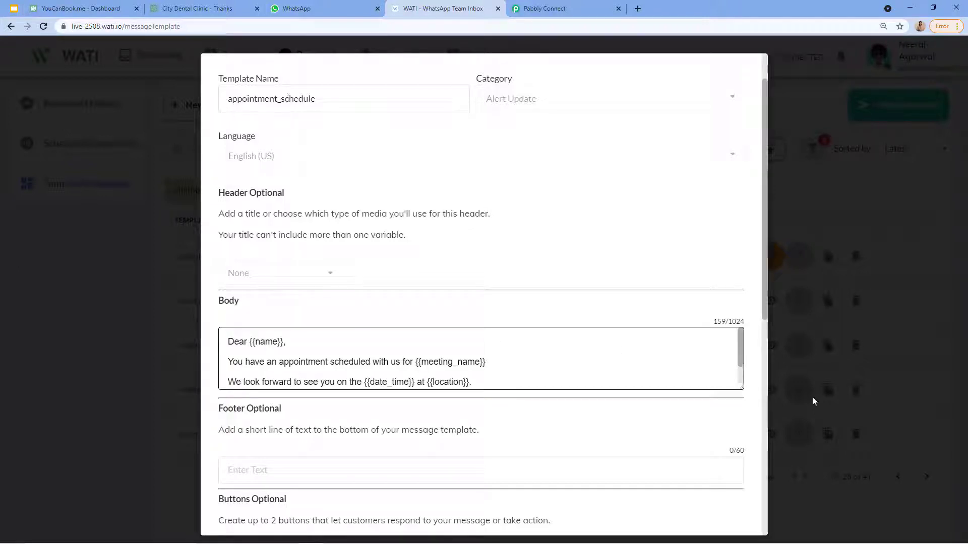
left_click_drag(741, 387, 724, 543)
scroll(670, 262, "down", 4)
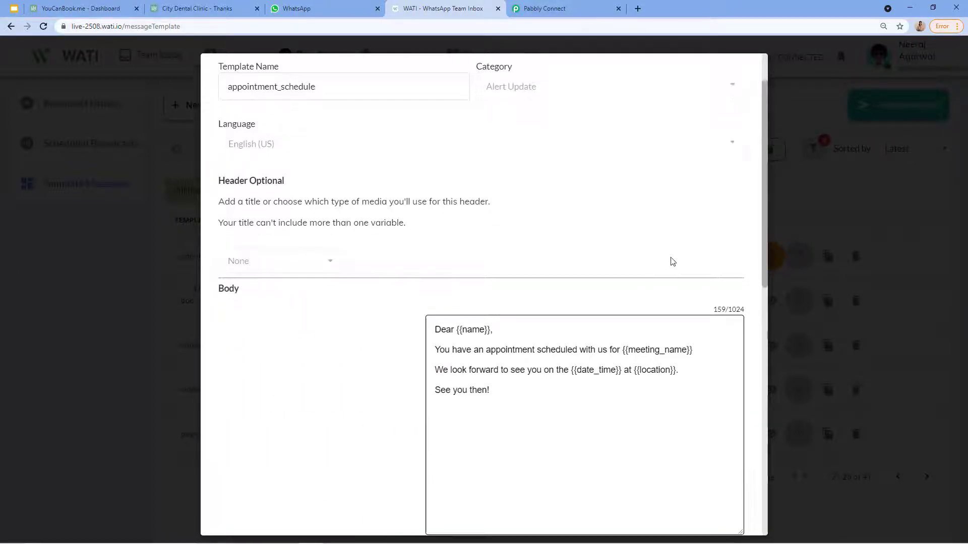
left_click_drag(739, 343, 752, 419)
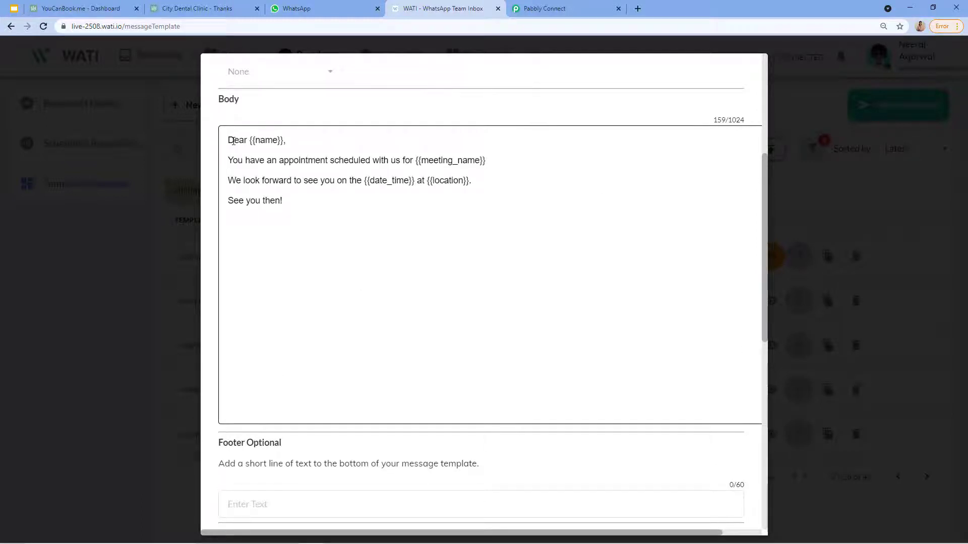
Examine the {{name}} variable in the appointment_schedule template's greeting line
double_click(258, 143)
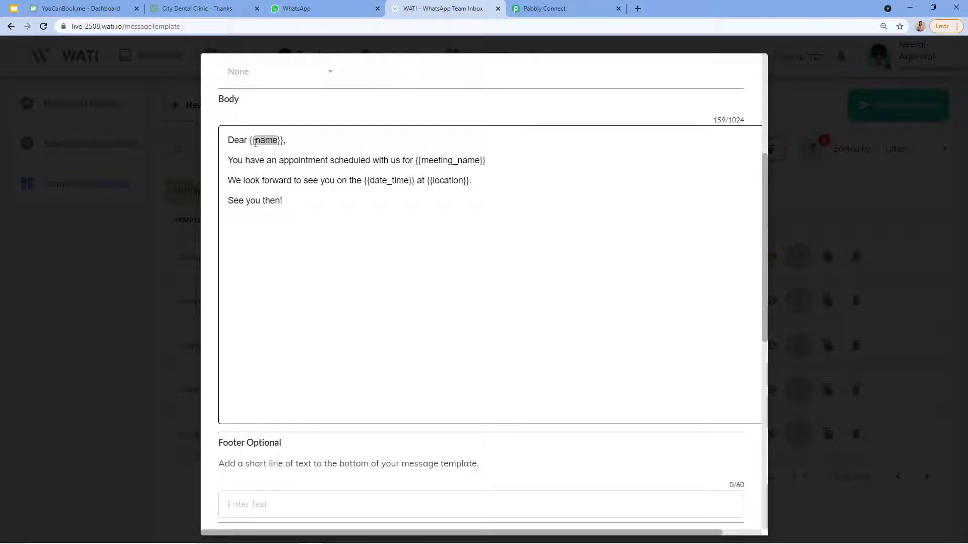
left_click(254, 143)
left_click_drag(254, 142, 276, 142)
left_click_drag(277, 142, 263, 143)
left_click_drag(255, 142, 279, 151)
left_click(343, 228)
Switch to Pabbly Connect and choose appointment_schedule as the template for the WATI action
left_click(549, 6)
left_click(302, 167)
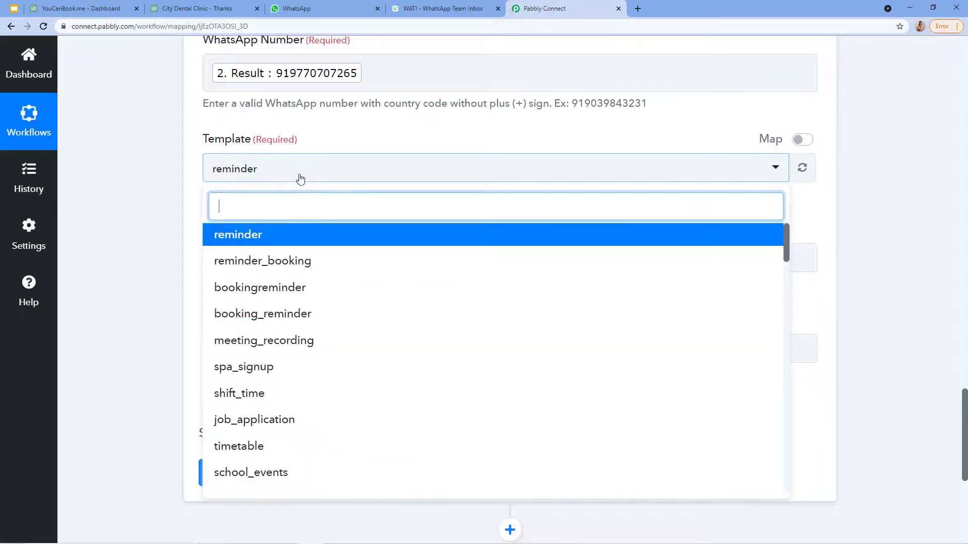
type("ap")
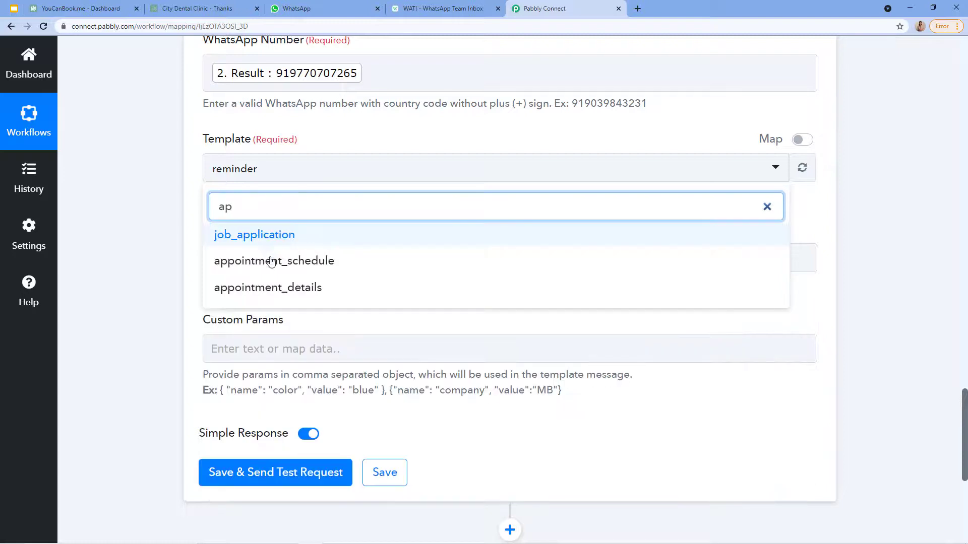
left_click(270, 259)
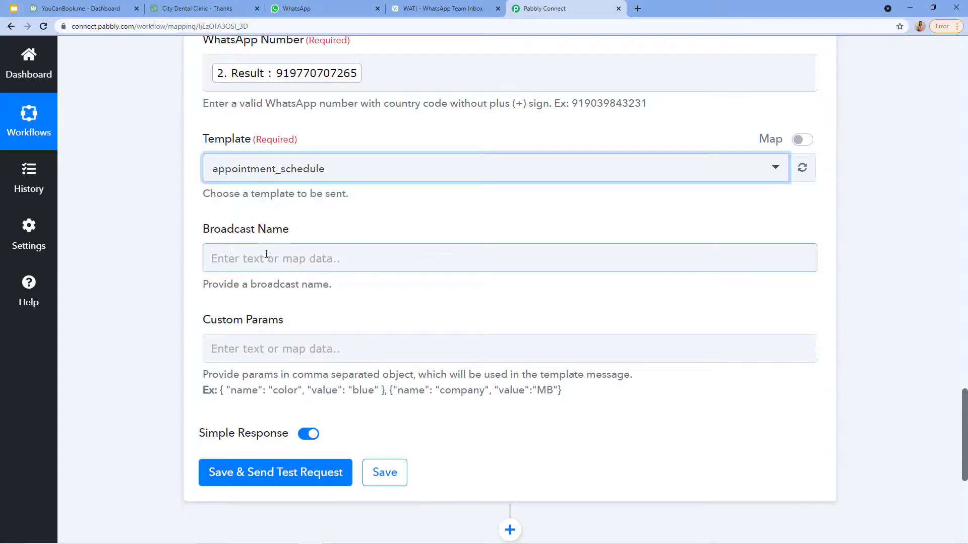
Enter City Dental Clinic as the broadcast name for the WATI template message
scroll(233, 222, "down", 1)
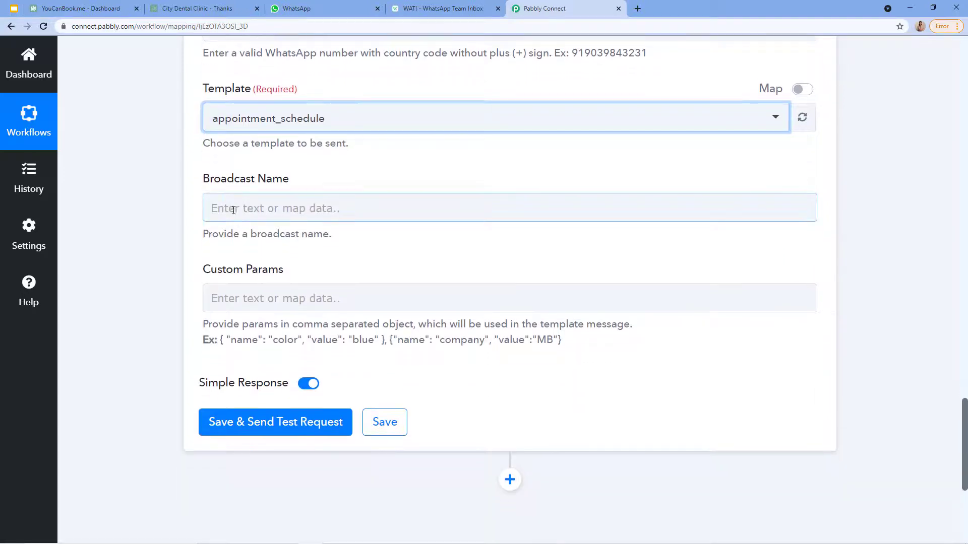
left_click(234, 210)
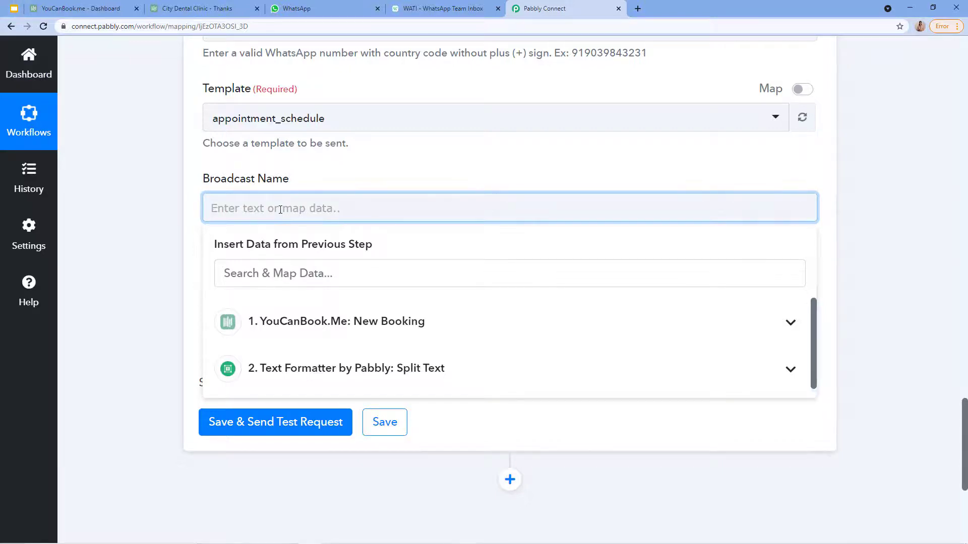
type("City")
type(" Dern")
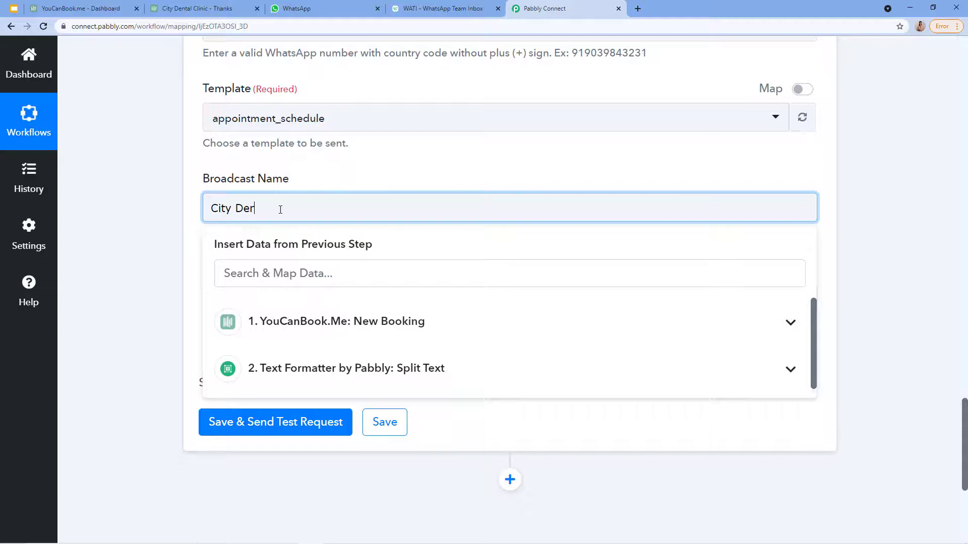
key("BackSpace")
key("BackSpace")
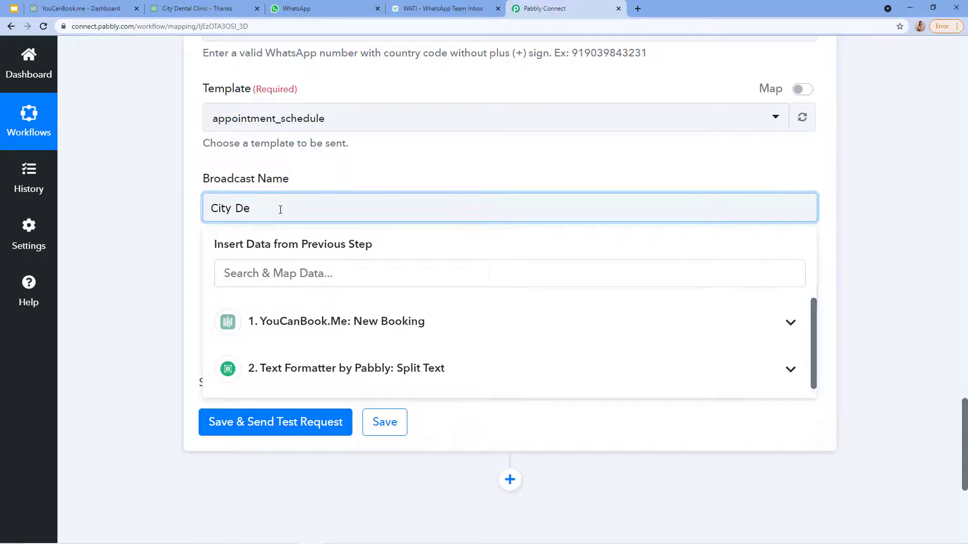
type("ntal Clinic")
Switch to WATI, close the template view and look over the broadcast names in the broadcast history
left_click(438, 9)
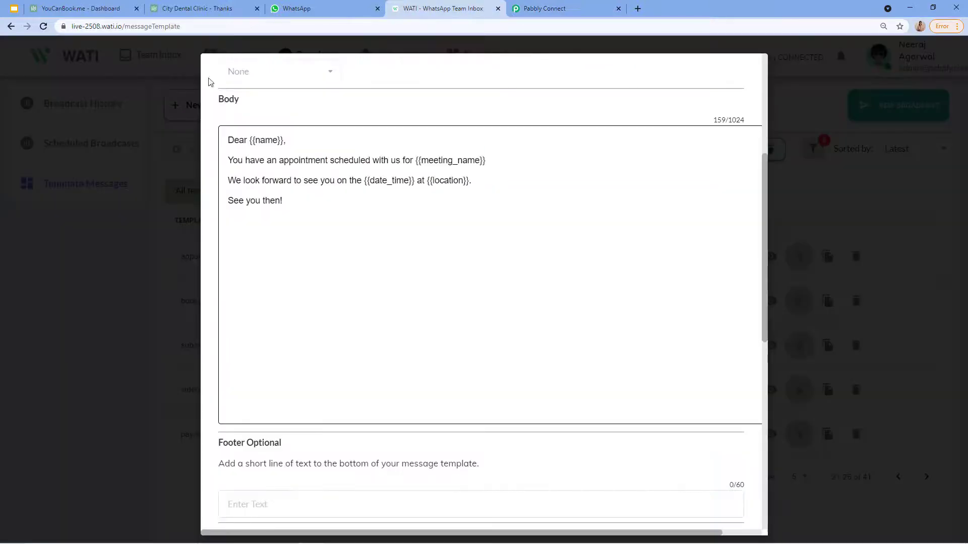
left_click(168, 132)
left_click(58, 104)
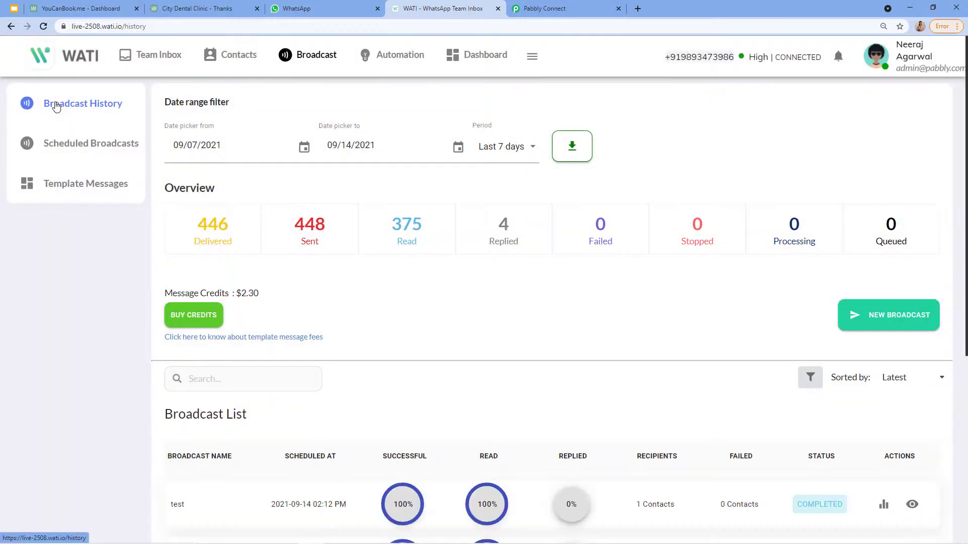
scroll(256, 336, "down", 4)
scroll(256, 335, "down", 1)
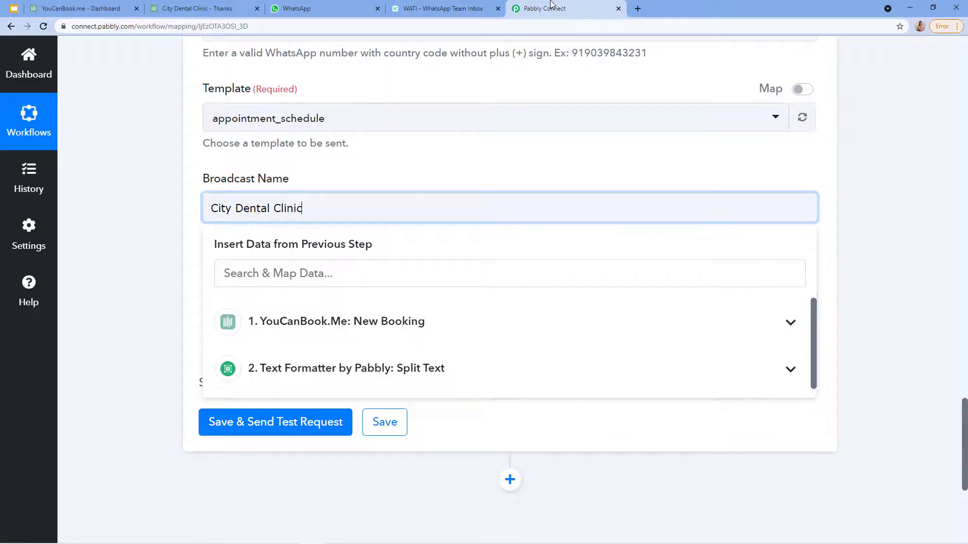
Return to Pabbly Connect and select the sample object { "name": "color", "value": "blue" }, in the Custom Params hint
left_click(552, 8)
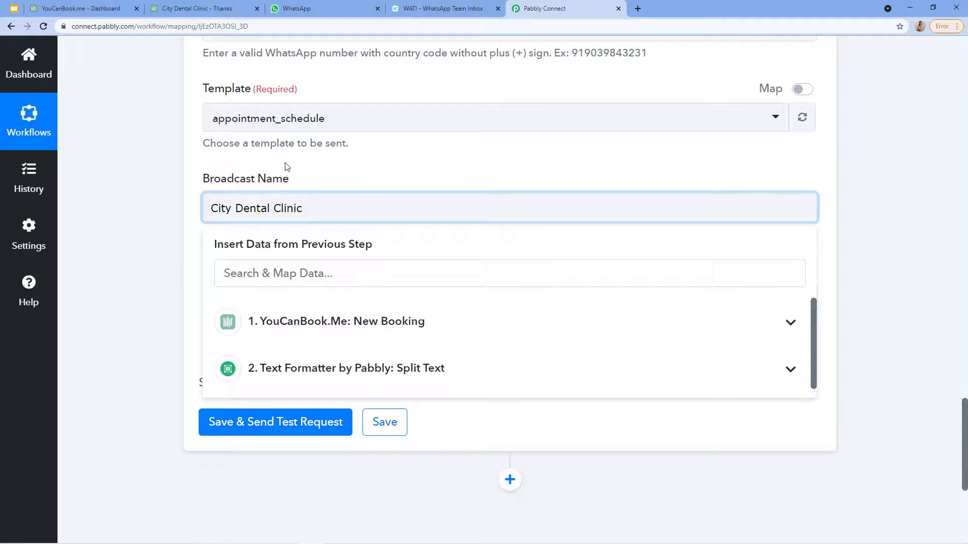
left_click(321, 179)
left_click(221, 297)
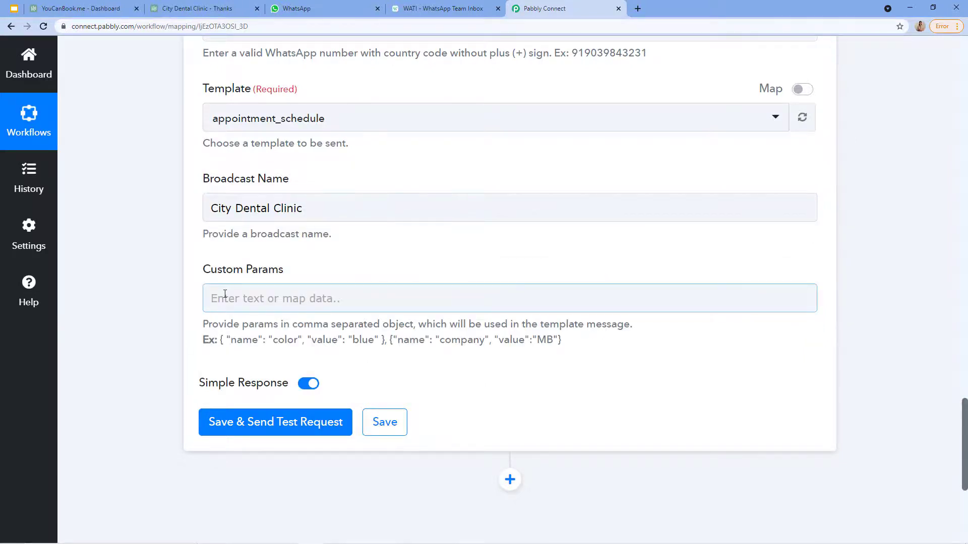
scroll(221, 195, "down", 2)
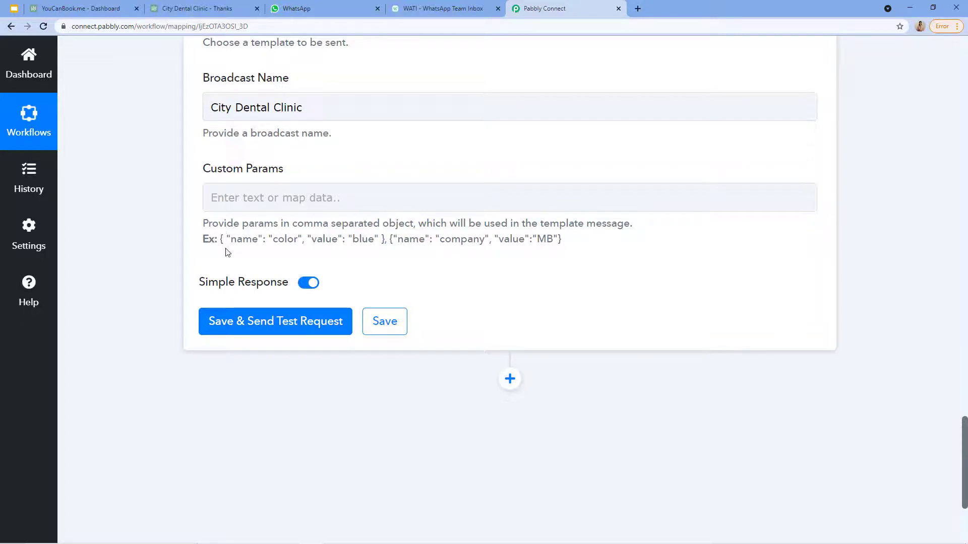
left_click_drag(218, 240, 389, 248)
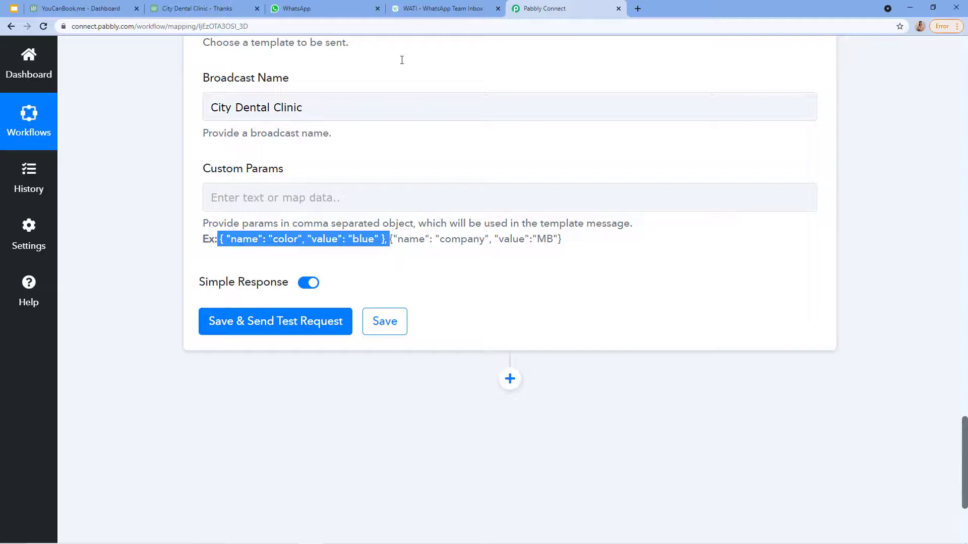
Switch to WATI, view the appointment_schedule template message again and enlarge its body box to read all the variables
left_click(420, 5)
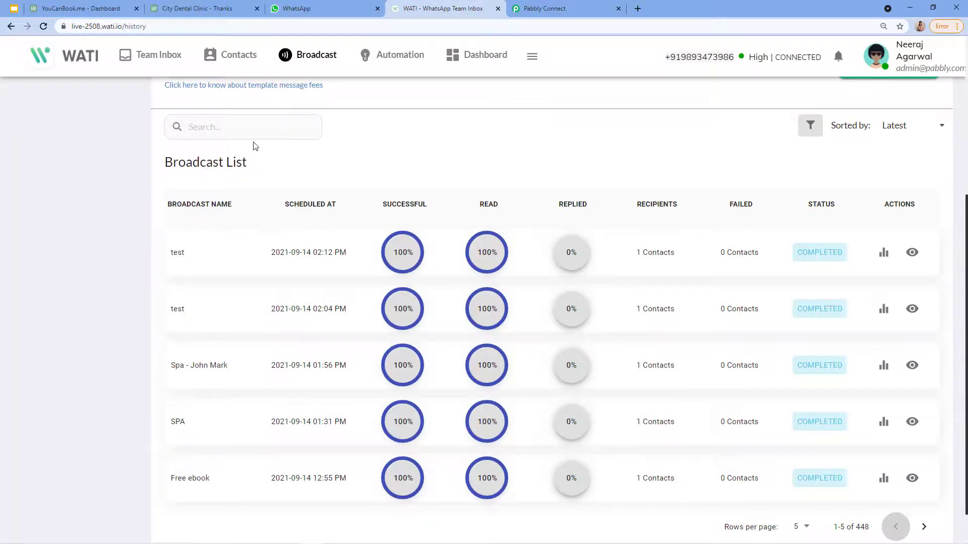
scroll(166, 132, "up", 4)
left_click(95, 138)
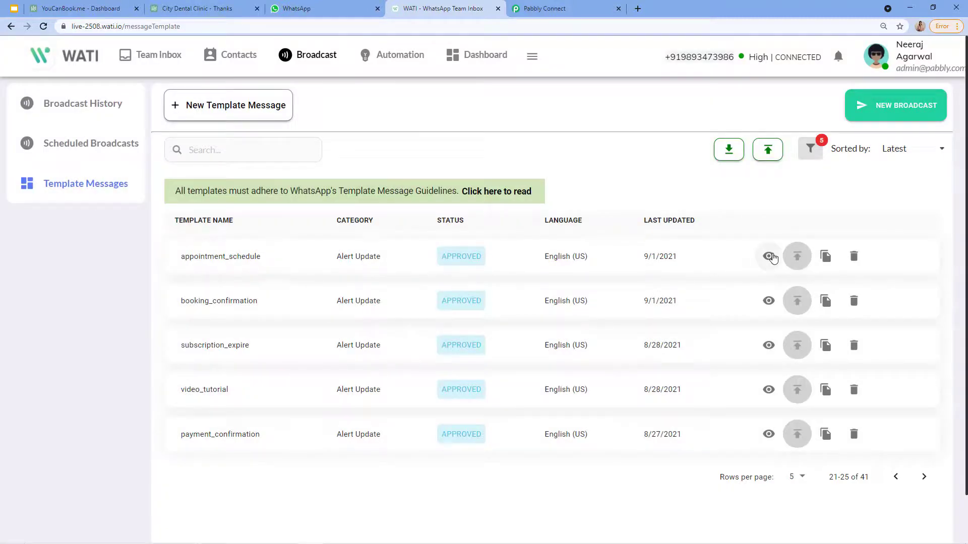
left_click(773, 258)
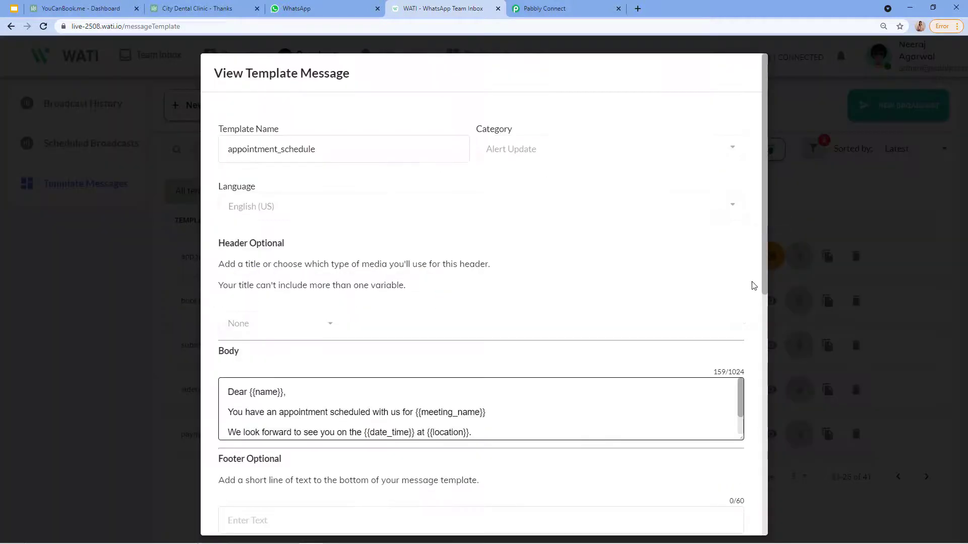
scroll(752, 282, "down", 2)
left_click_drag(739, 337, 749, 490)
scroll(507, 131, "down", 2)
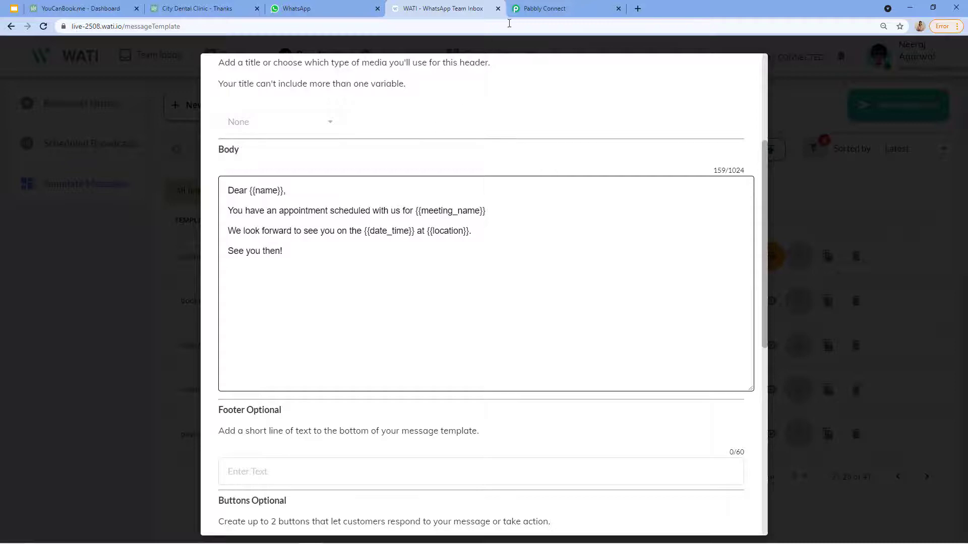
Compare the template's variables in WATI with the Custom Params sample format in Pabbly Connect
left_click(545, 8)
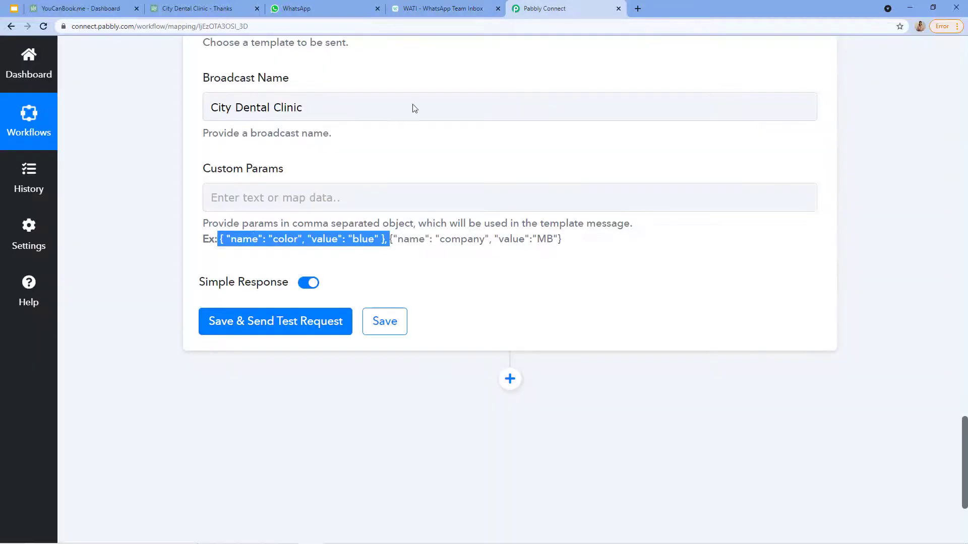
left_click(426, 7)
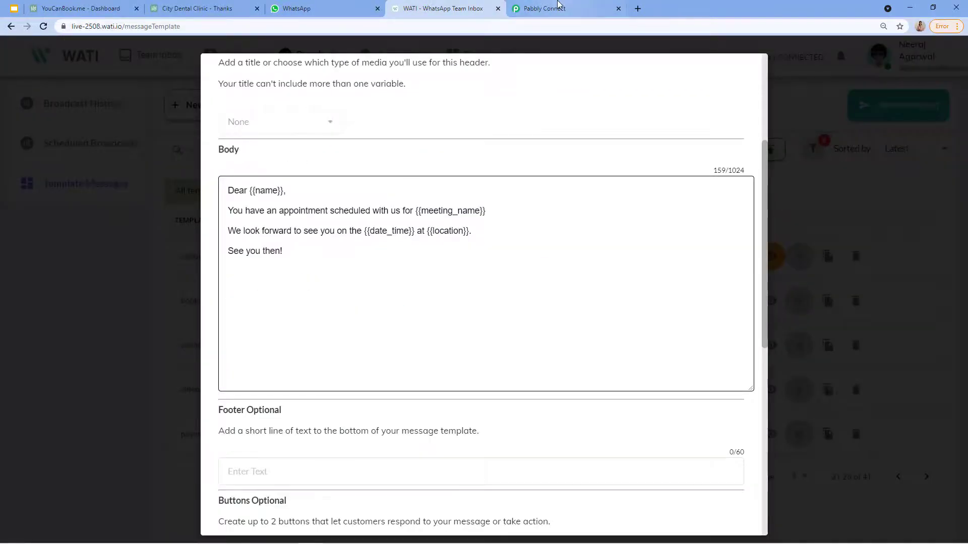
left_click(547, 8)
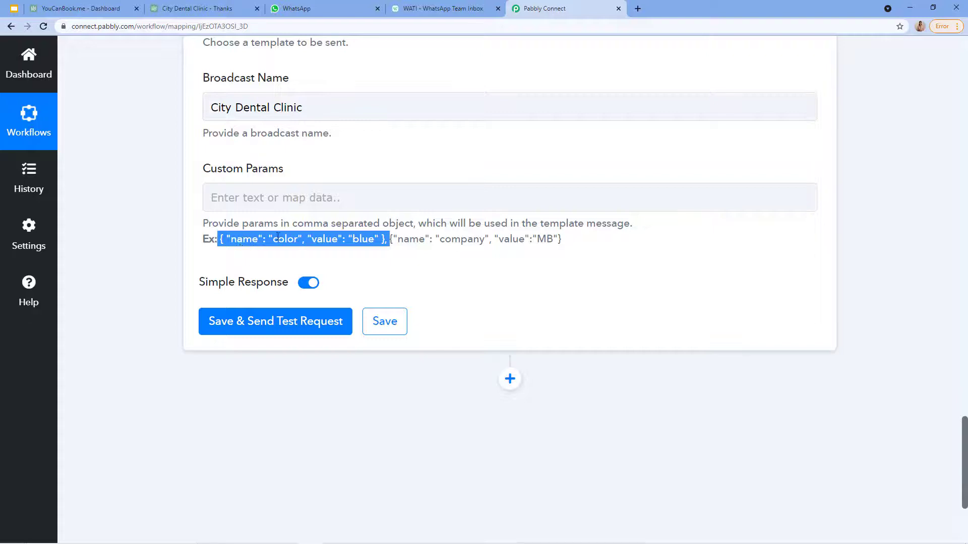
left_click(426, 8)
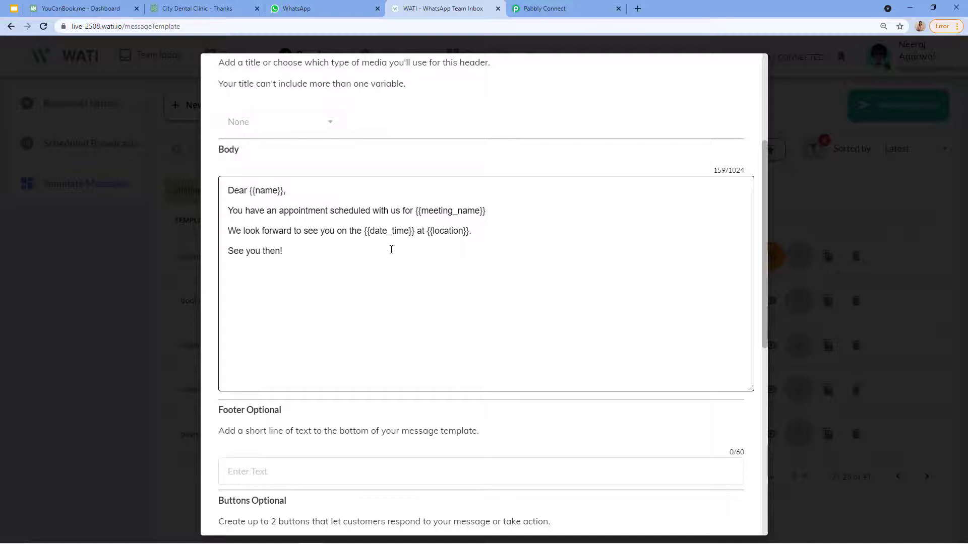
left_click(545, 7)
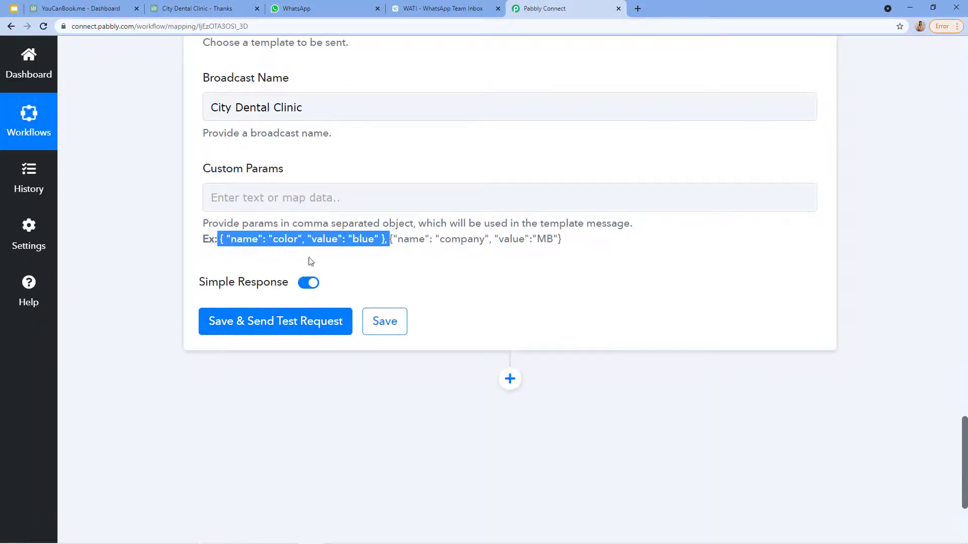
Fill Custom Params with four copies of the sample object { "name": "color", "value": "blue" },
left_click(337, 200)
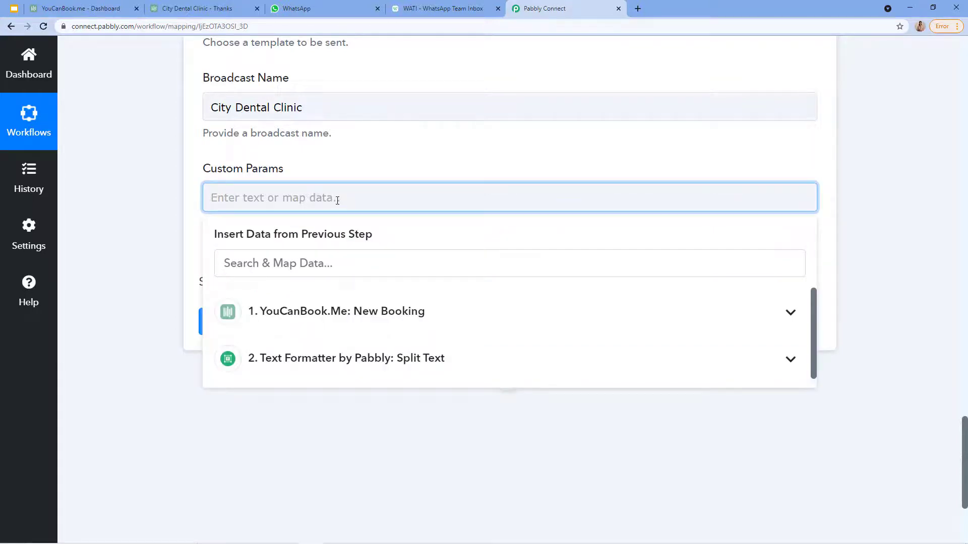
type("{ \"name\": \"color\", \"value\": \"blue\" },")
type("{ \"name\": \"color\", \"value\": \"blue\" },")
type("{ \"name\": \"color\", \"value\": \"blue\" },")
type("{ \"name\": \"color\", \"value\": \"blue\" },")
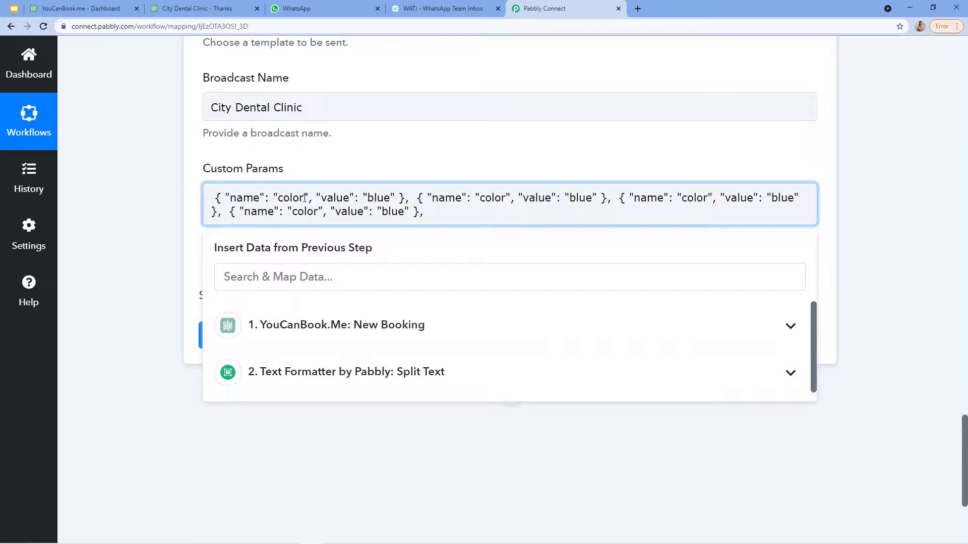
Replace color with name in the first Custom Params object, checking the variable's spelling in the WATI template
key("BackSpace")
key("BackSpace")
key("BackSpace")
key("BackSpace")
key("BackSpace")
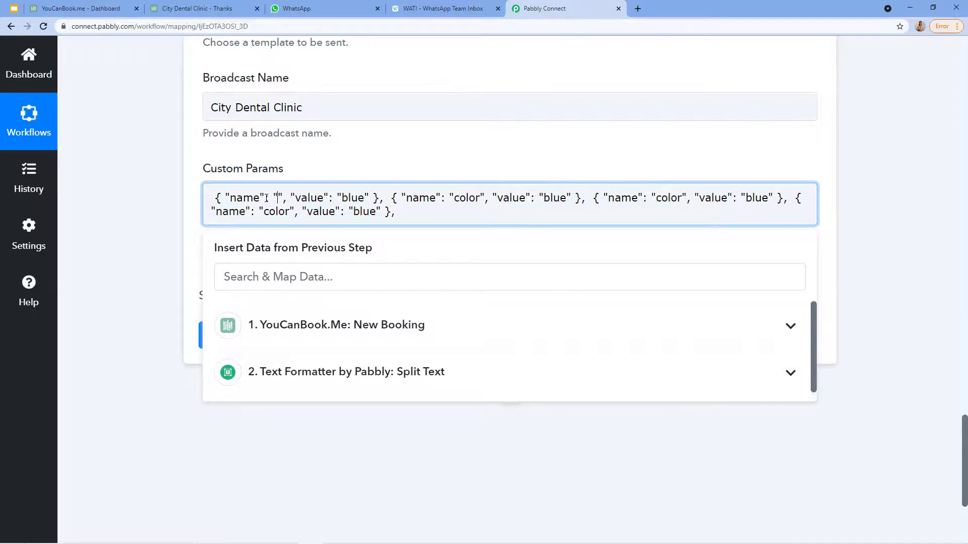
left_click(419, 9)
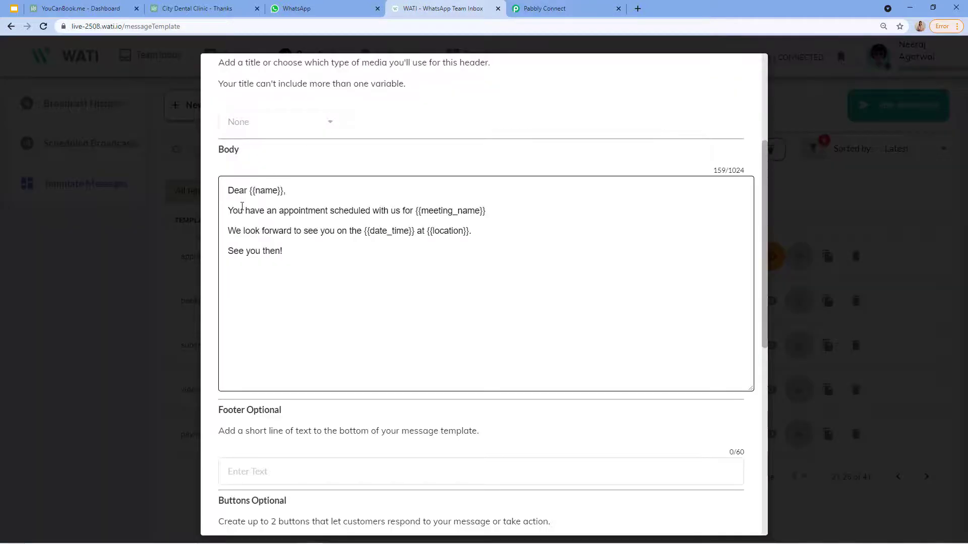
left_click(520, 5)
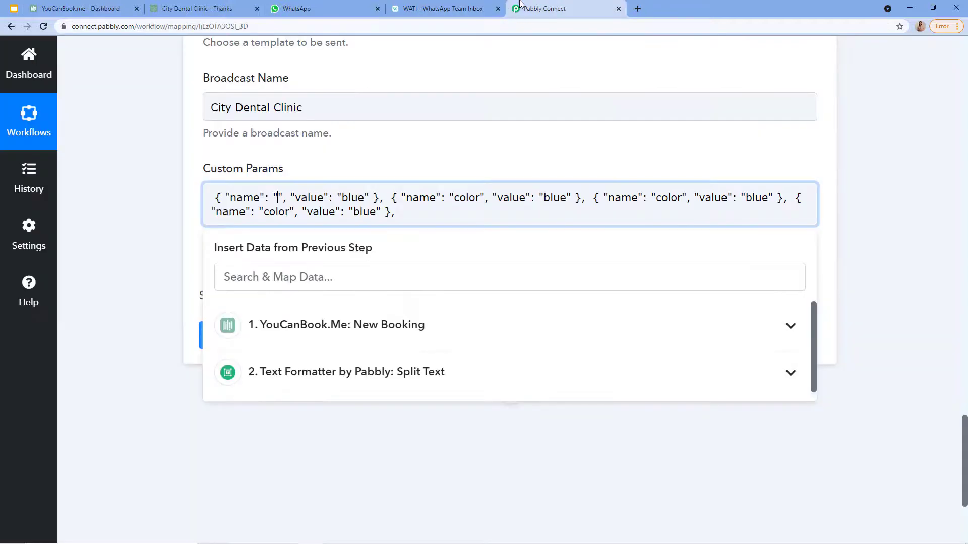
type("nam")
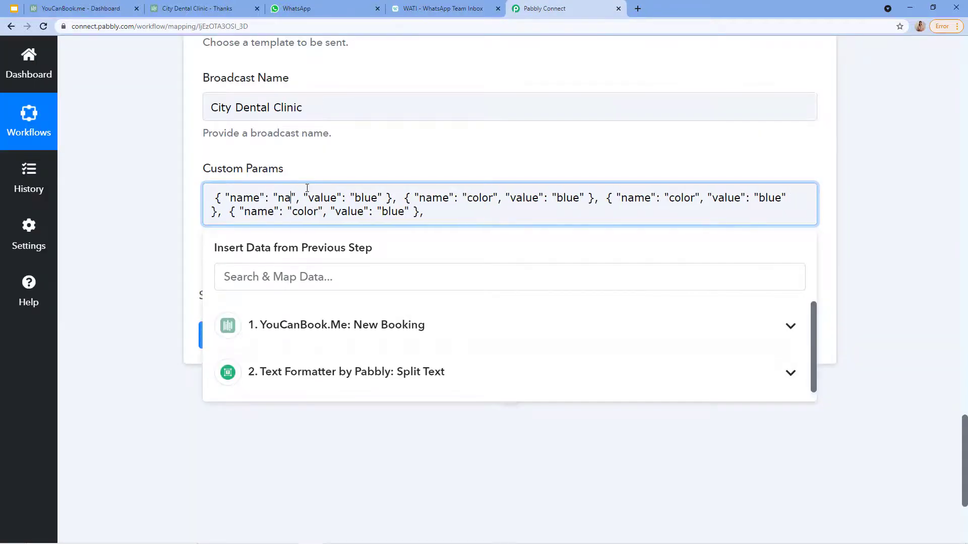
type("e")
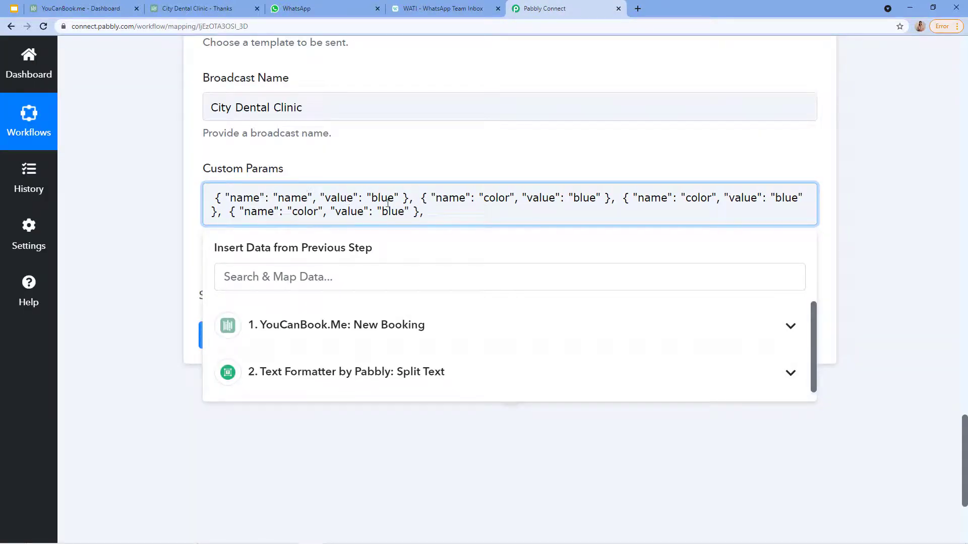
Replace the first object's value blue with the First Name and Last Name fields mapped from the YouCanBook.Me New Booking step
key("BackSpace")
key("BackSpace")
key("BackSpace")
key("BackSpace")
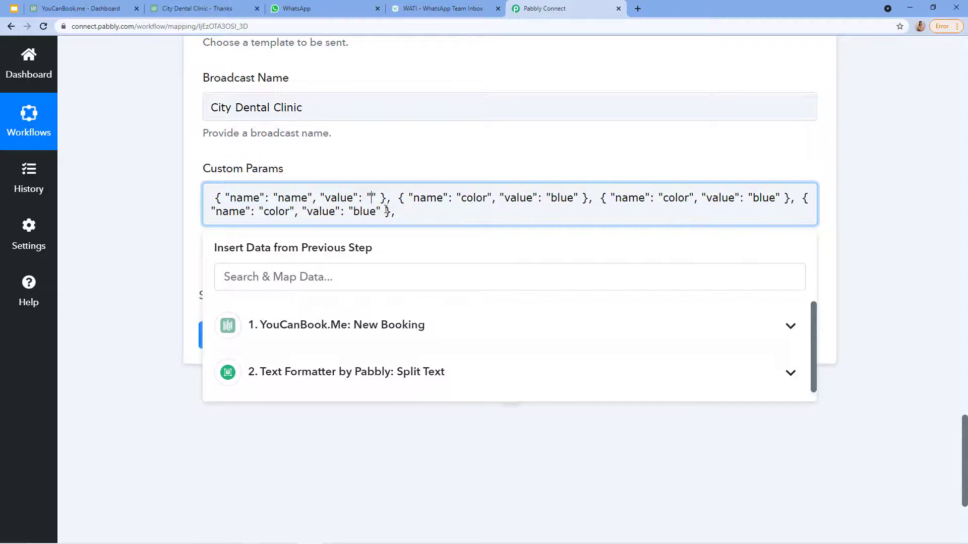
left_click(338, 338)
scroll(338, 340, "down", 5)
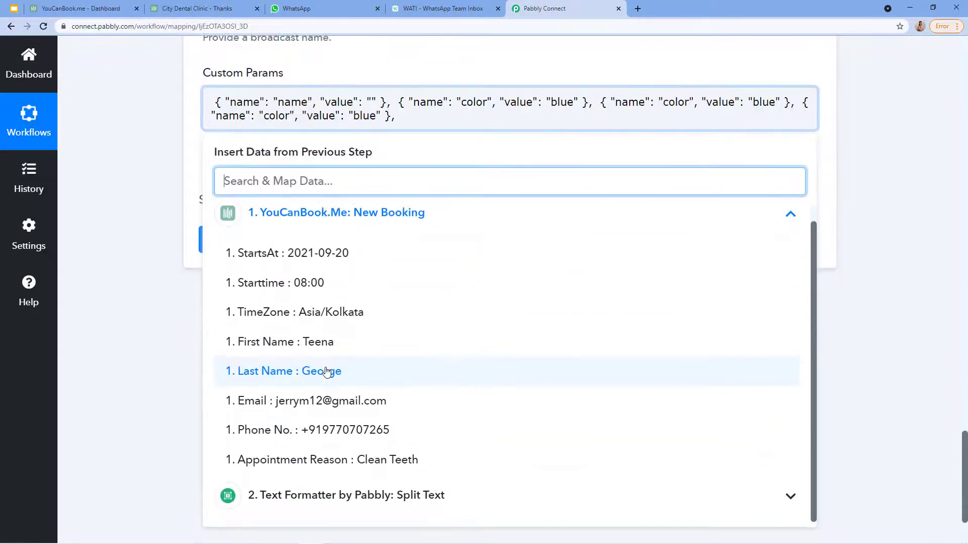
left_click(307, 300)
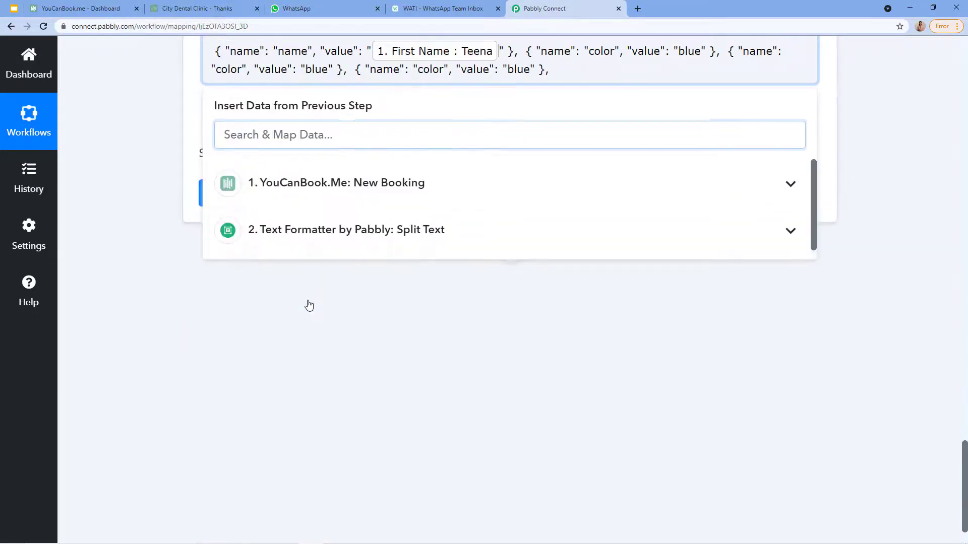
left_click(339, 196)
left_click(317, 353)
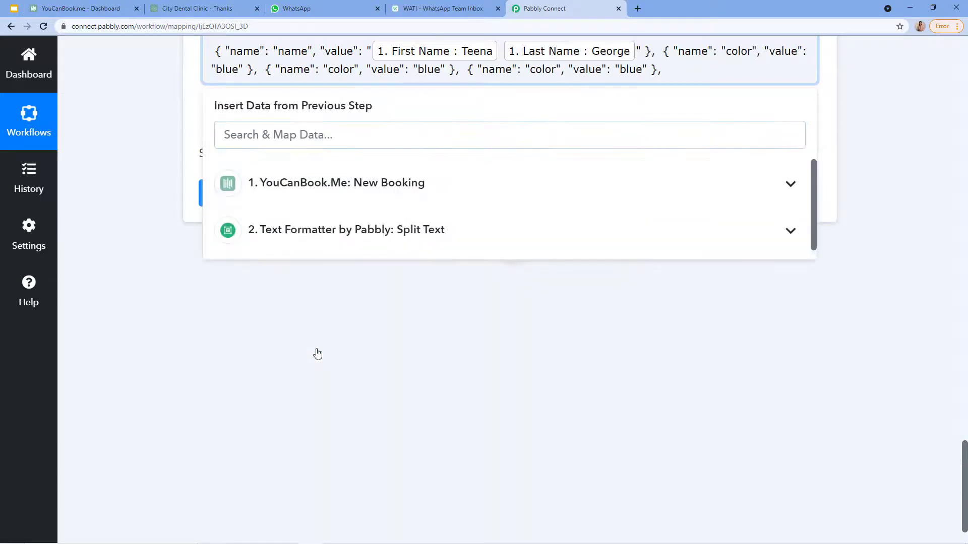
scroll(363, 193, "up", 2)
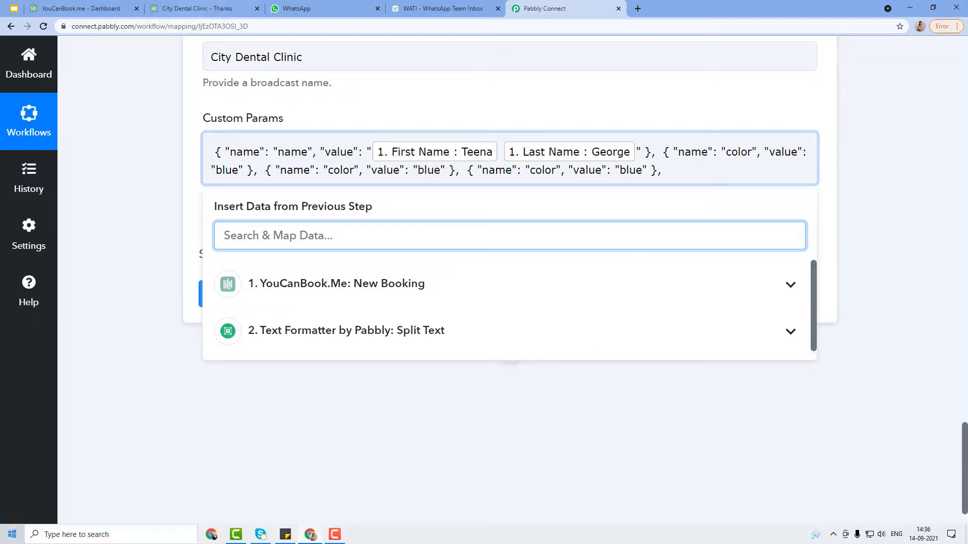
Replace color with meeting_name in the second Custom Params object, checking the variable's spelling in the WATI template
left_click(438, 9)
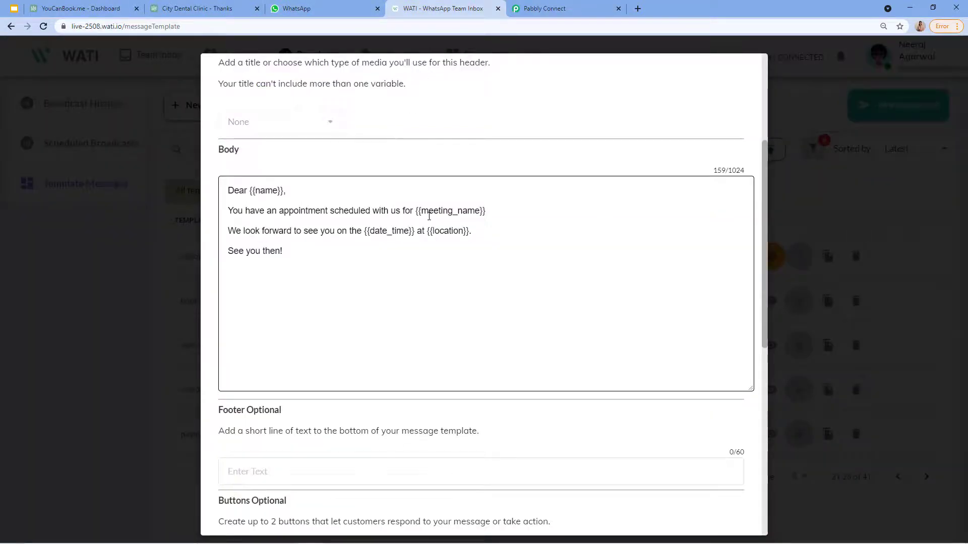
left_click(590, 8)
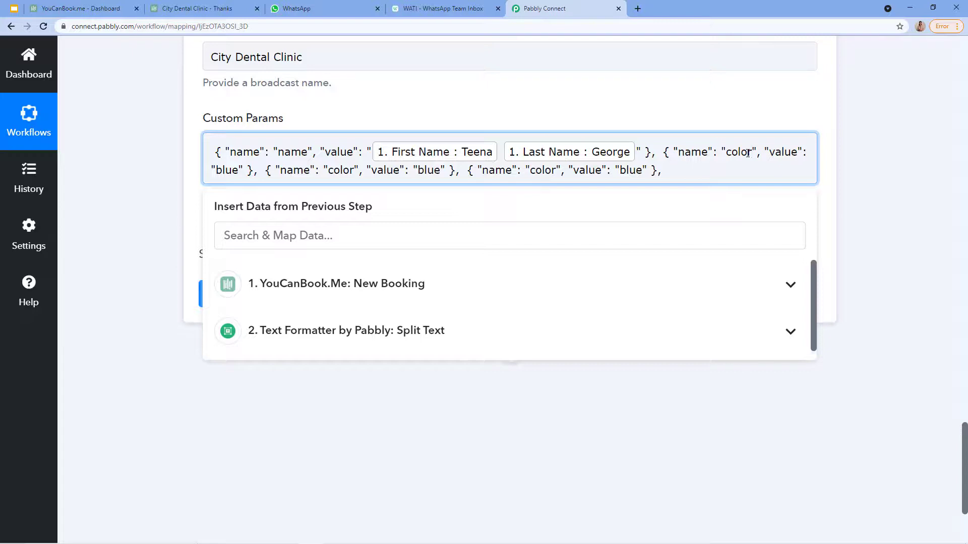
key("BackSpace")
key("BackSpace")
key("BackSpace")
key("BackSpace")
key("BackSpace")
type("meeting")
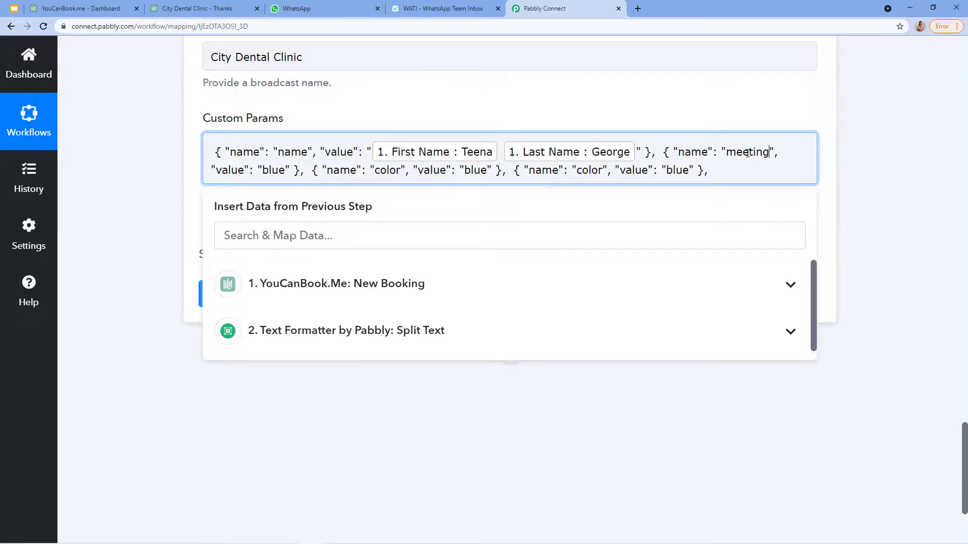
type("_name")
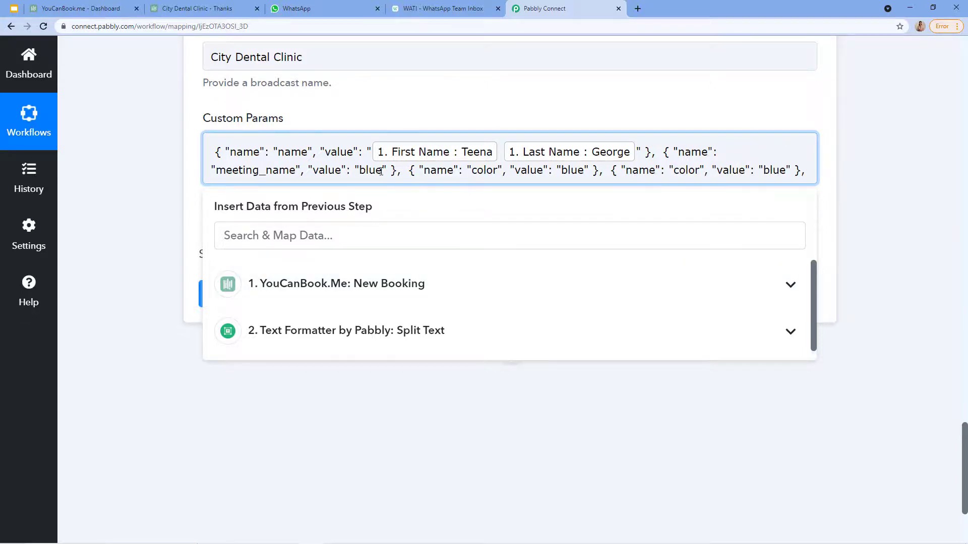
Replace the meeting_name object's value blue with the Appointment Reason field mapped from the YouCanBook.Me New Booking step
key("BackSpace")
key("BackSpace")
key("BackSpace")
key("BackSpace")
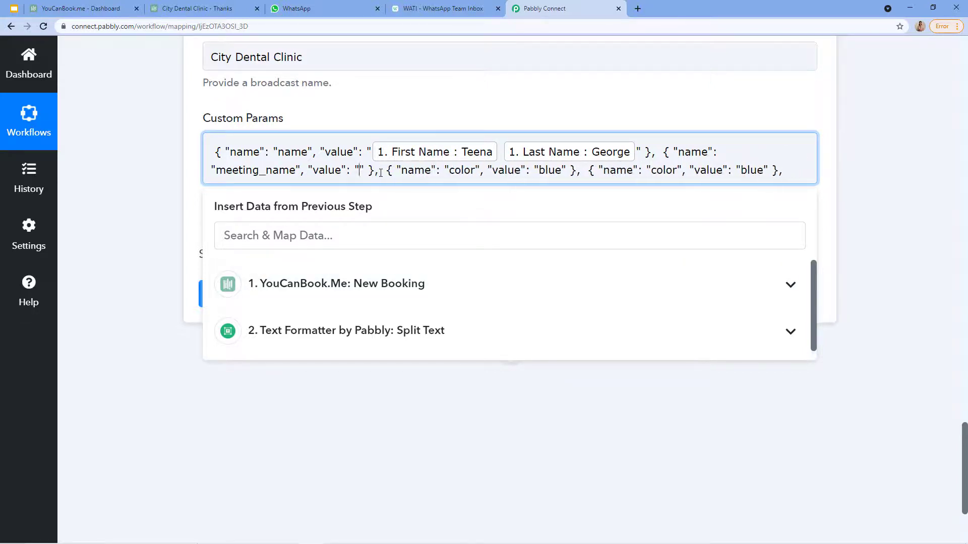
left_click(301, 284)
scroll(339, 423, "down", 2)
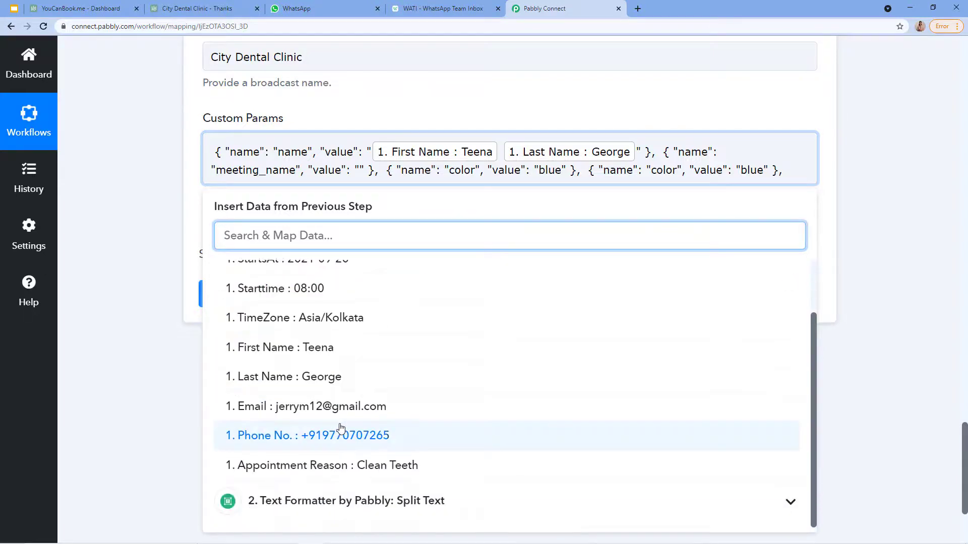
left_click(396, 471)
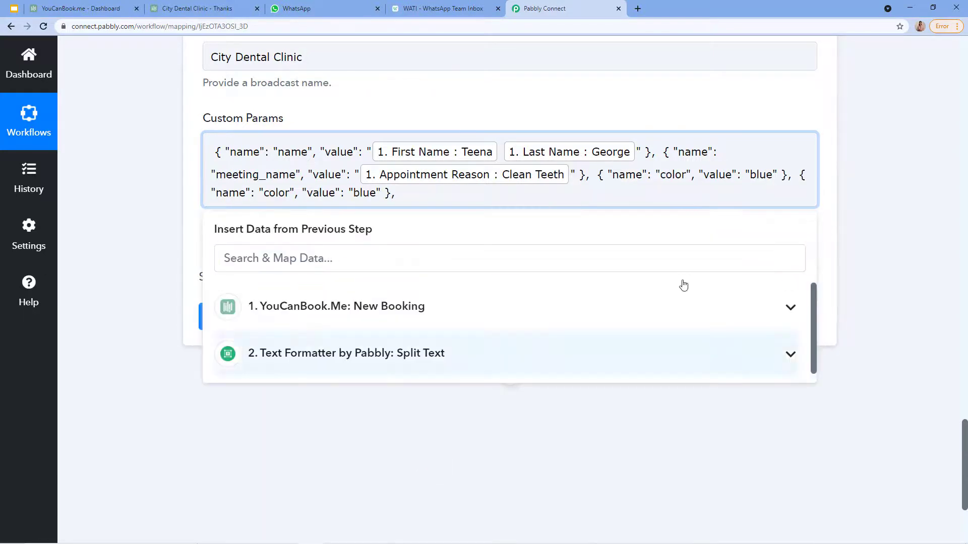
Replace color with date_time in the third Custom Params object, checking the variable's spelling in the WATI template
left_click(411, 6)
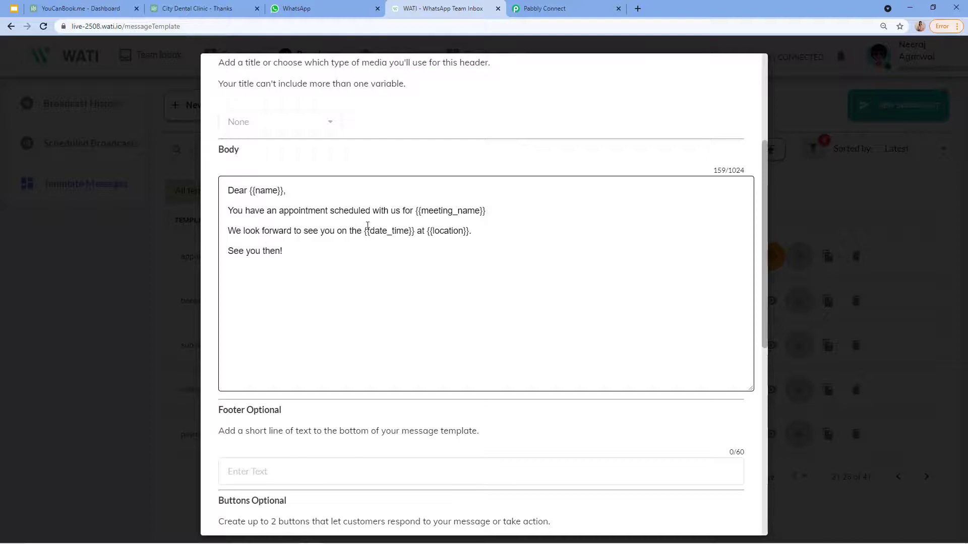
left_click(542, 8)
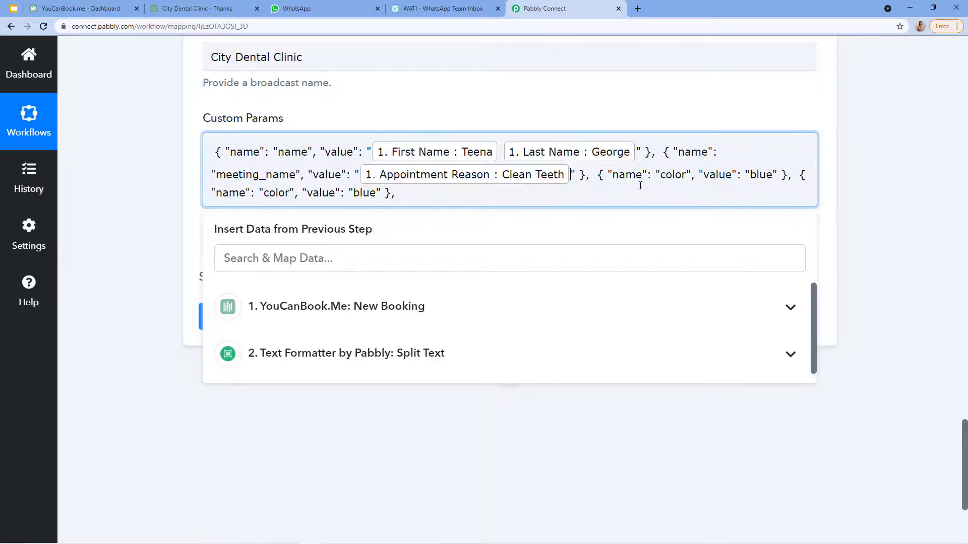
left_click(686, 174)
key("BackSpace")
key("BackSpace")
key("BackSpace")
key("BackSpace")
key("BackSpace")
type("date")
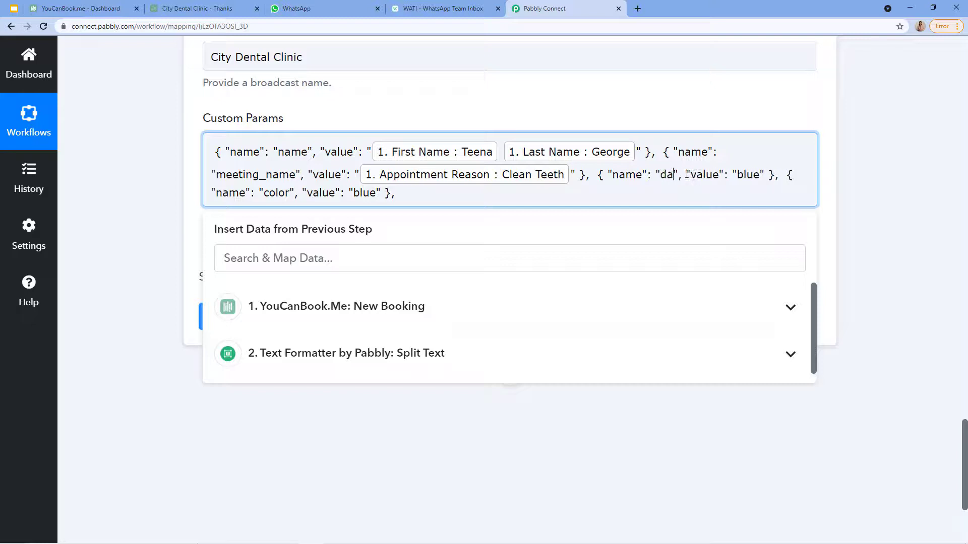
type("_")
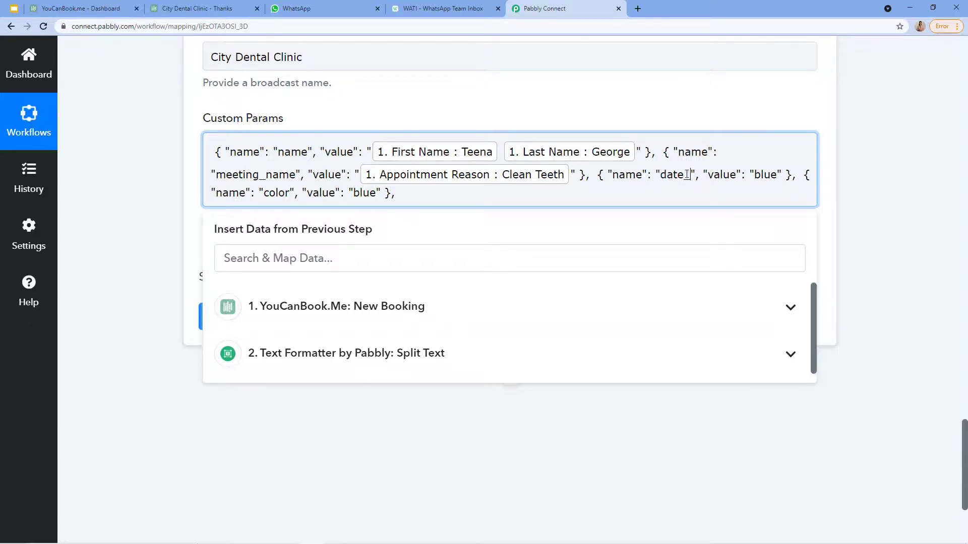
type("time")
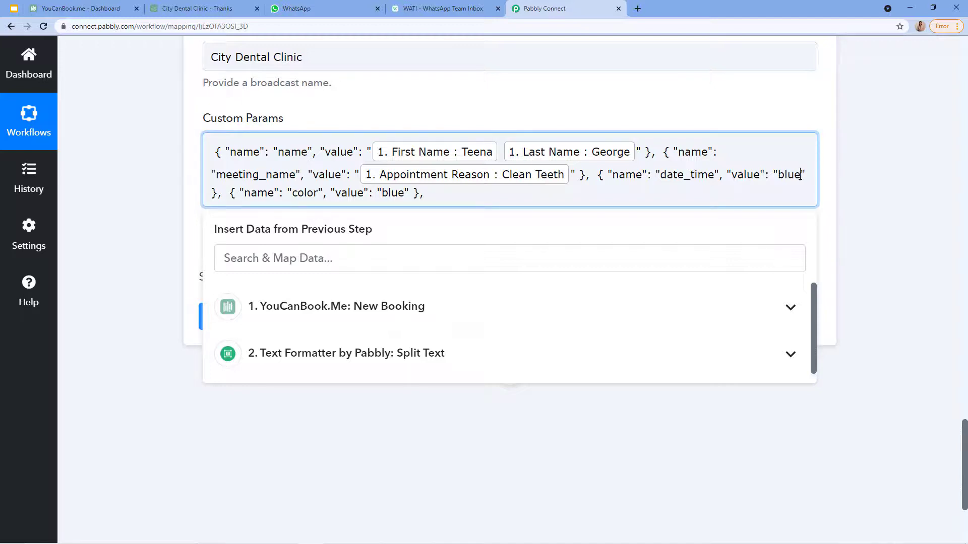
Replace the date_time object's value blue with the StartsAt and Starttime fields mapped from the YouCanBook.Me New Booking step
key("BackSpace")
key("BackSpace")
key("BackSpace")
key("BackSpace")
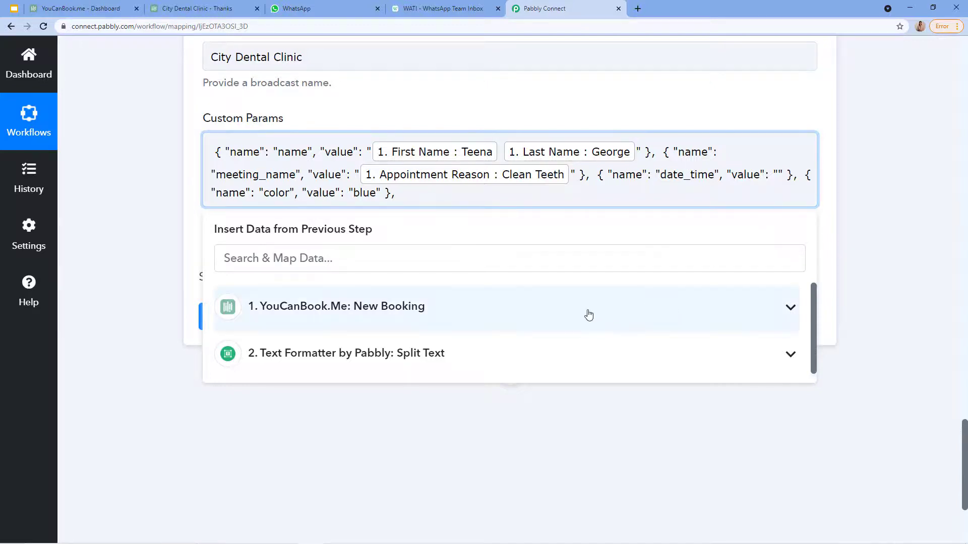
left_click(588, 316)
scroll(88, 416, "down", 2)
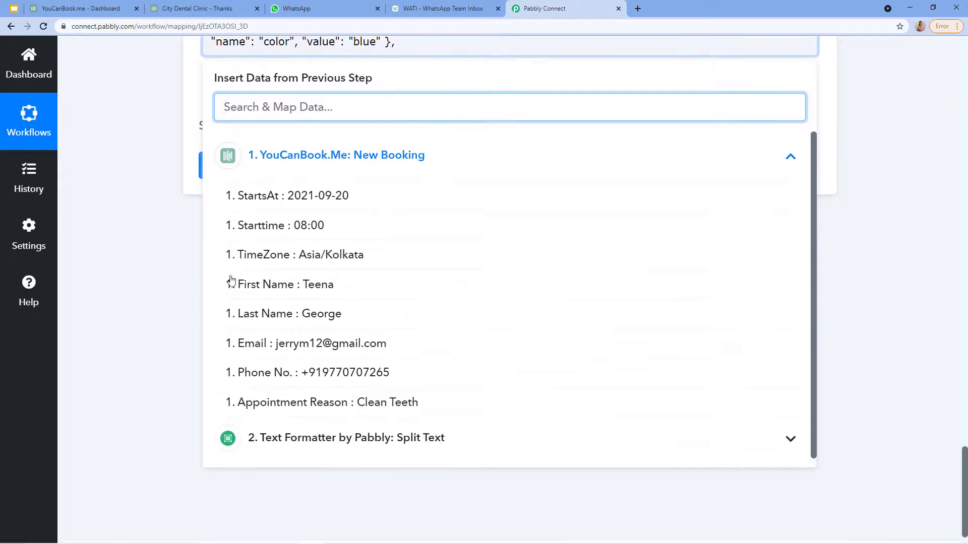
left_click(335, 196)
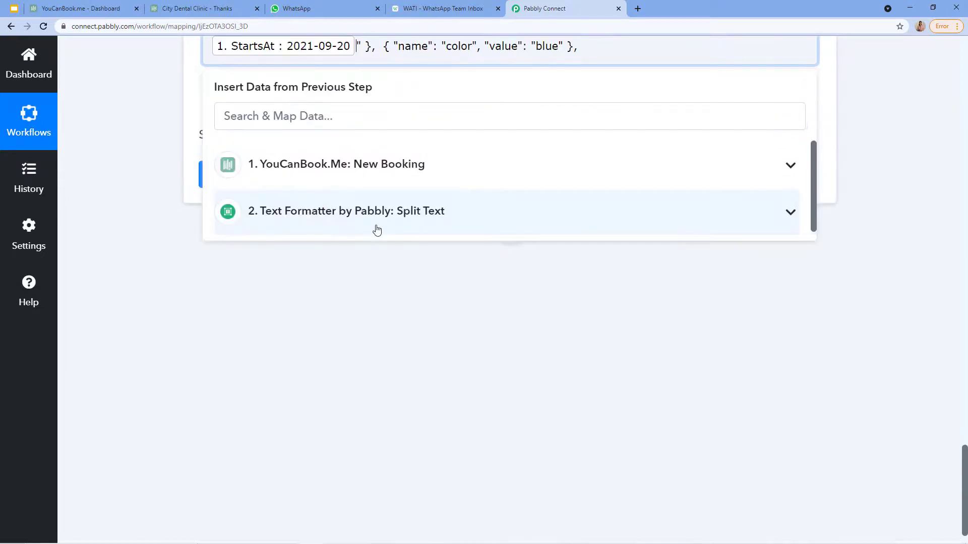
scroll(377, 230, "up", 3)
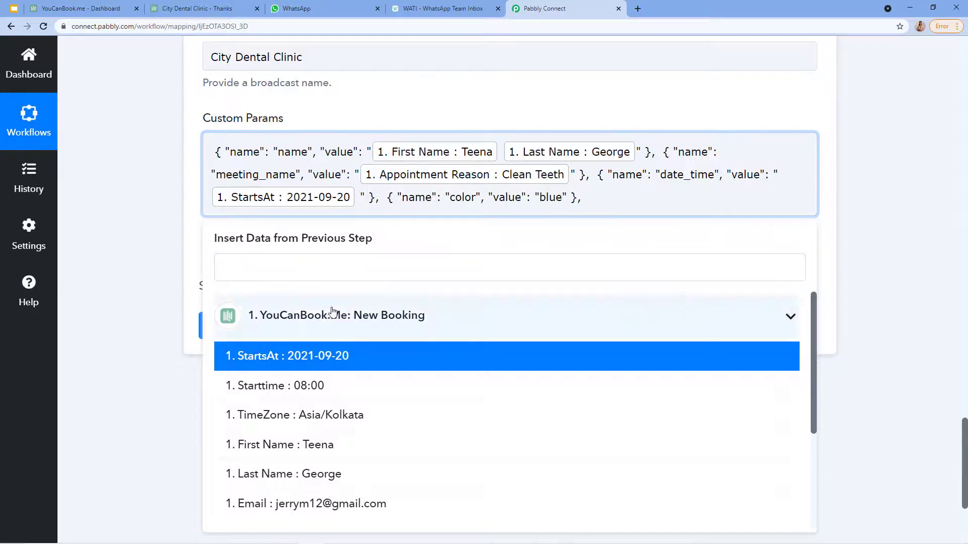
left_click(330, 315)
left_click(278, 387)
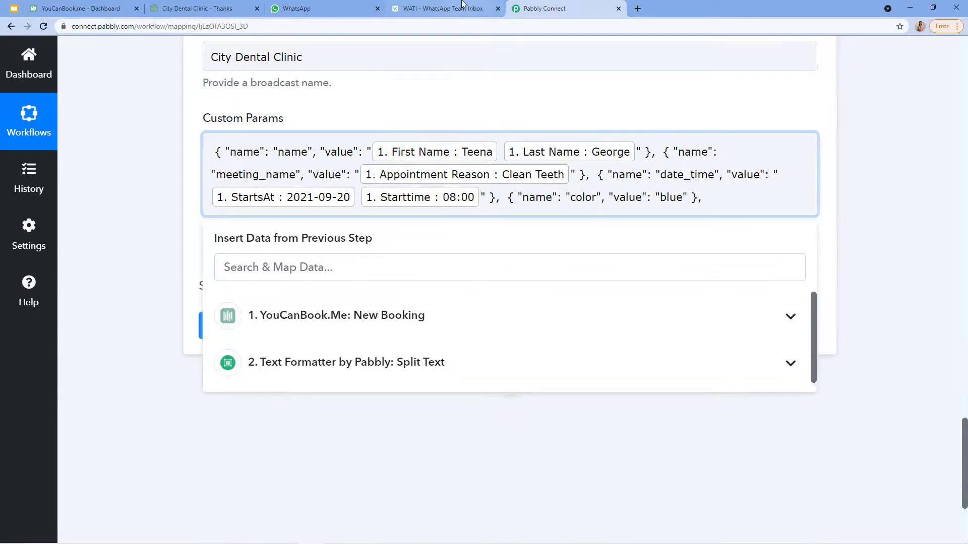
Replace color with location in the fourth Custom Params object, checking the variable's spelling in the WATI template
left_click(444, 8)
left_click(561, 2)
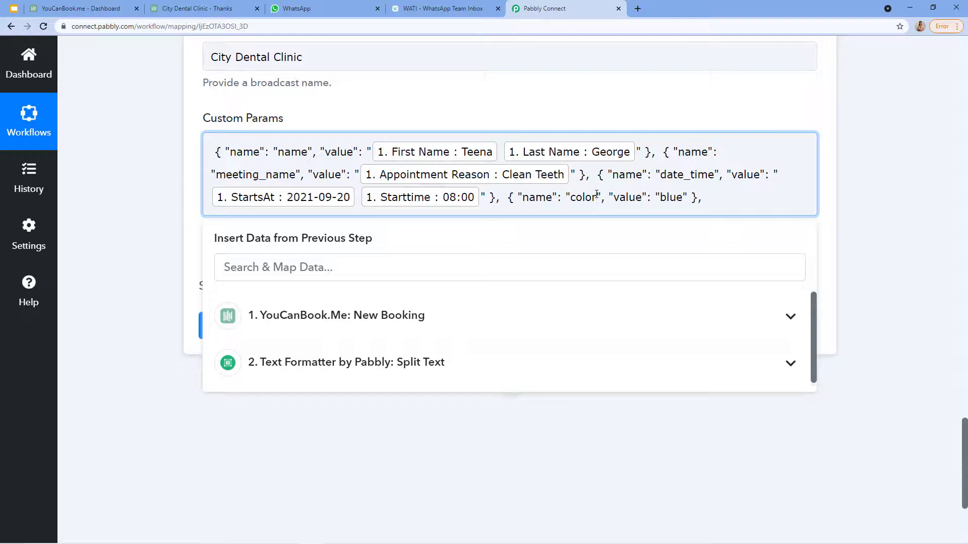
key("BackSpace")
key("BackSpace")
key("BackSpace")
key("BackSpace")
key("BackSpace")
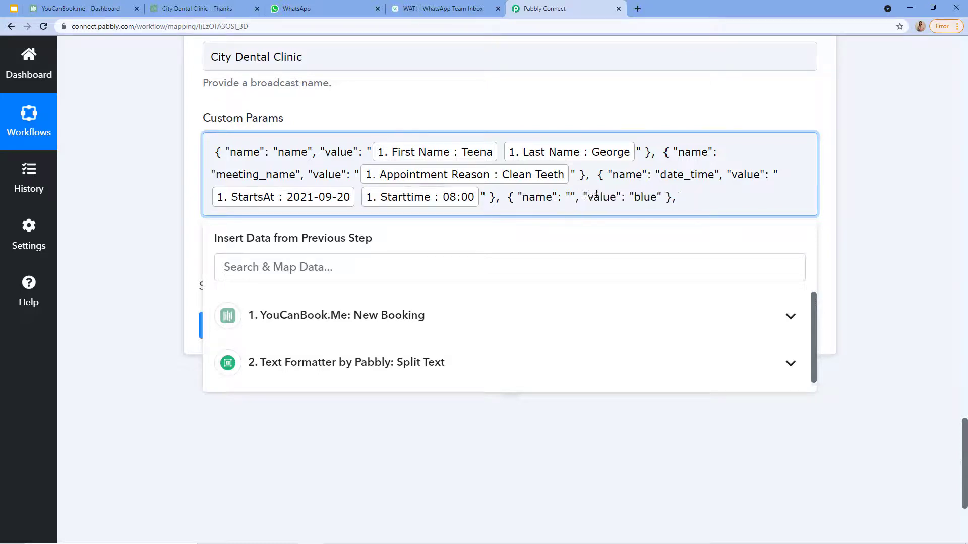
type("location")
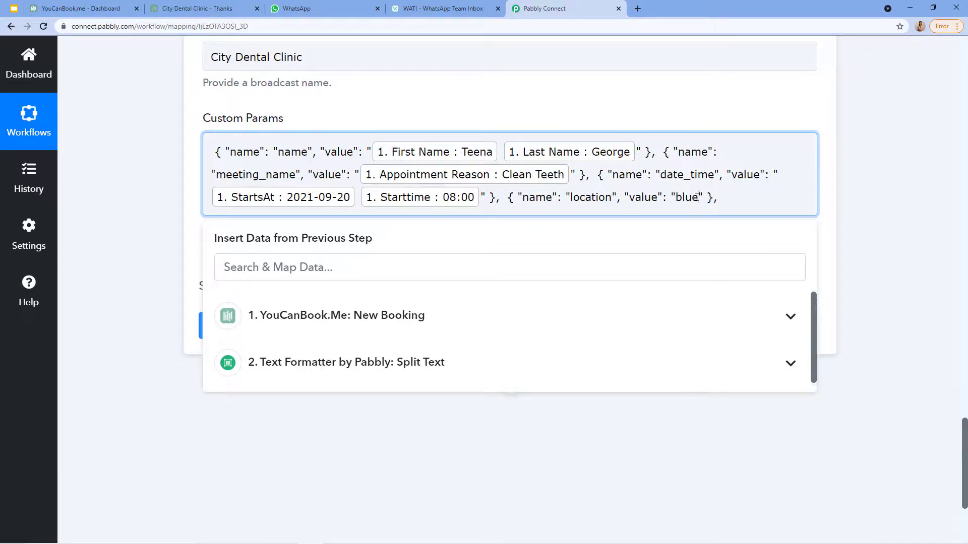
Replace the location object's value blue with City Dental Clinic and close the data mapping list
key("BackSpace")
key("BackSpace")
key("BackSpace")
key("BackSpace")
type("City")
type("Dental Clinic")
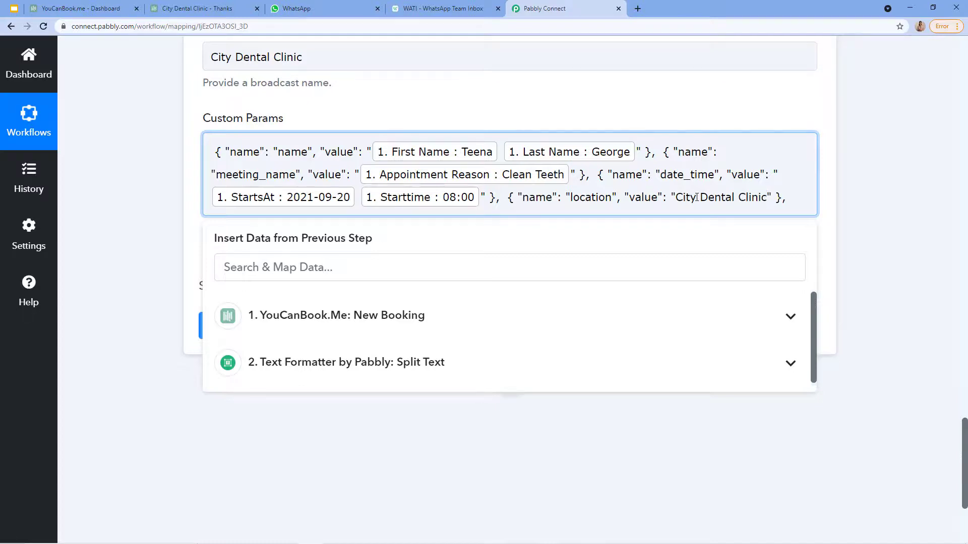
scroll(622, 270, "up", 2)
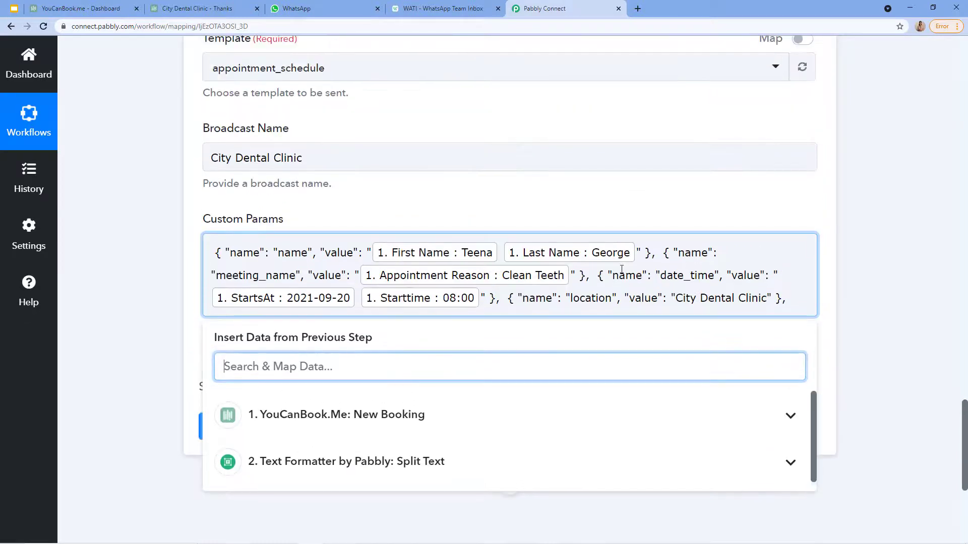
left_click(692, 212)
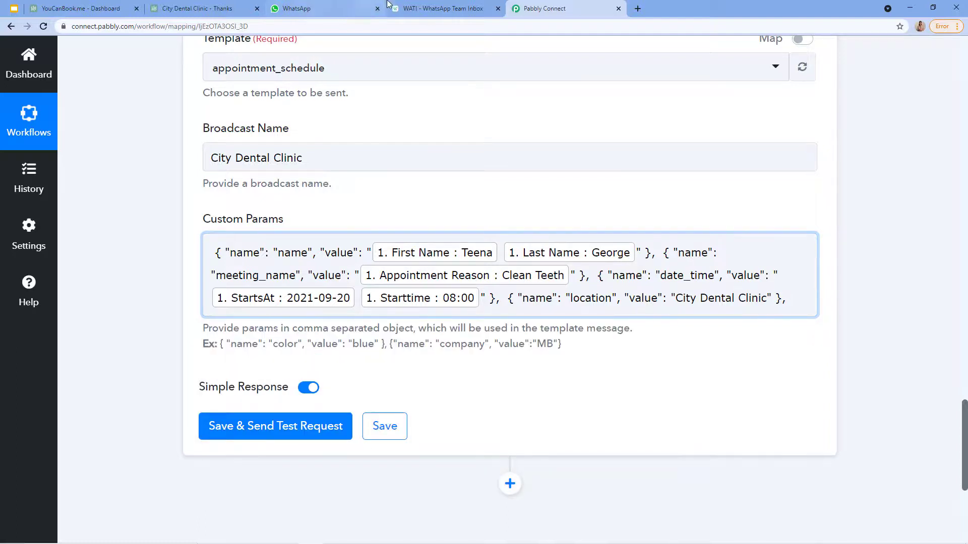
Compare the finished Custom Params with the template's variables in WATI and review the WhatsApp number, template and broadcast name in Pabbly Connect
left_click(452, 8)
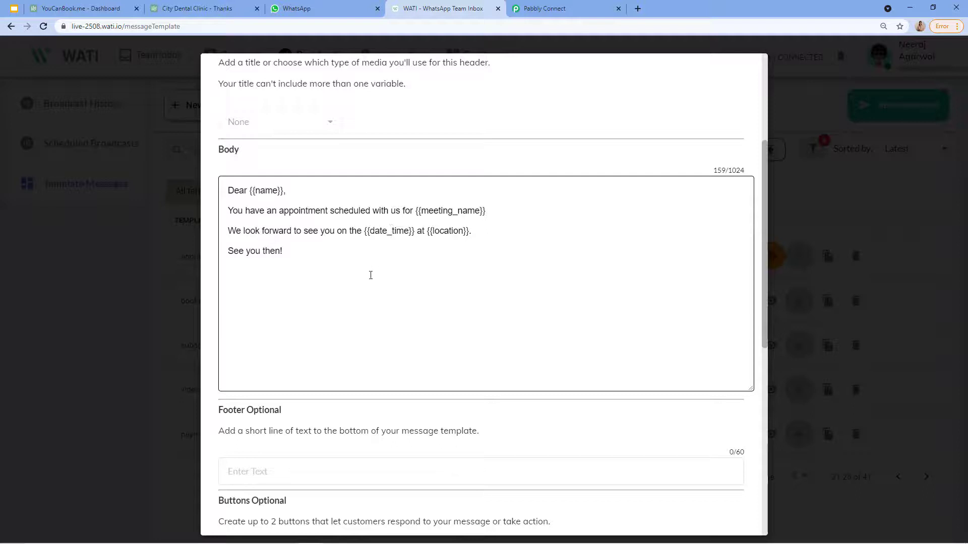
key("ctrl+Tab")
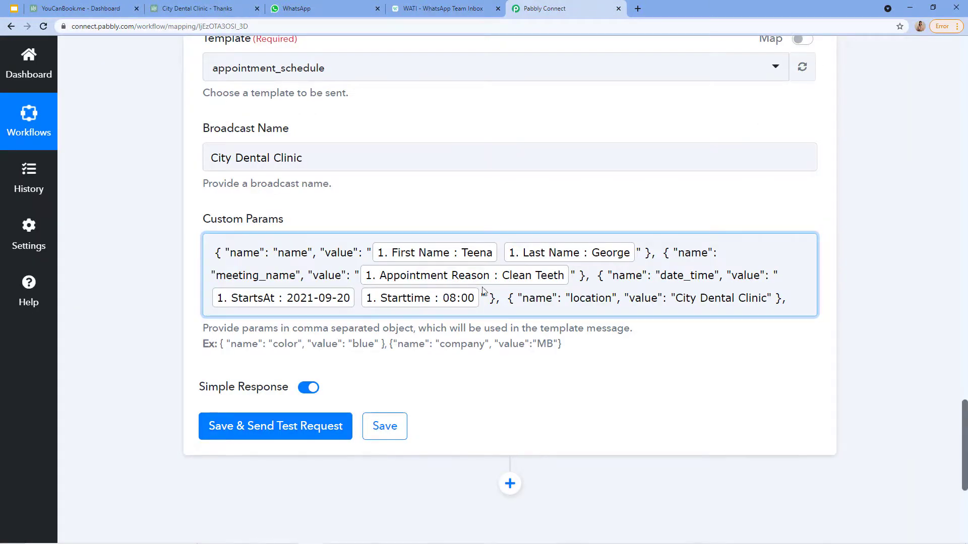
scroll(403, 323, "up", 1)
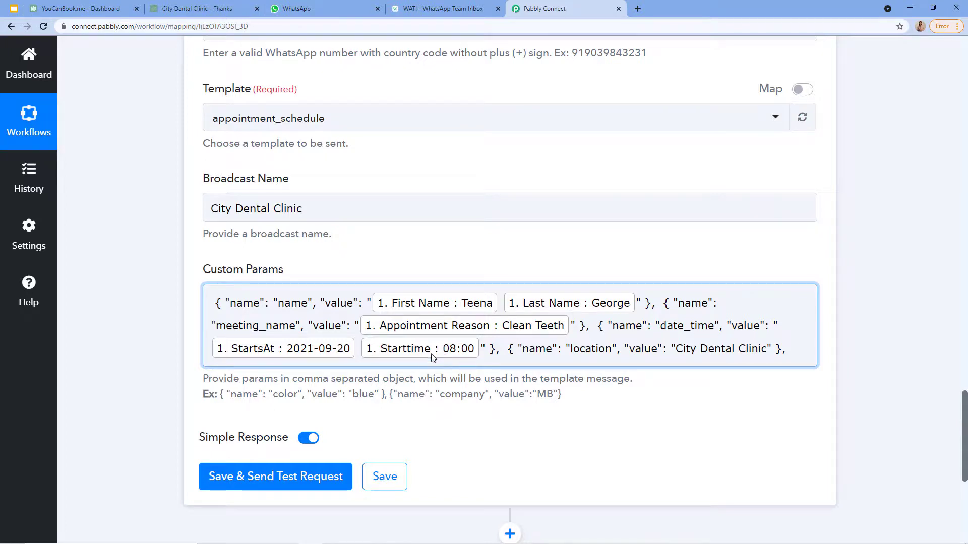
scroll(447, 263, "up", 1)
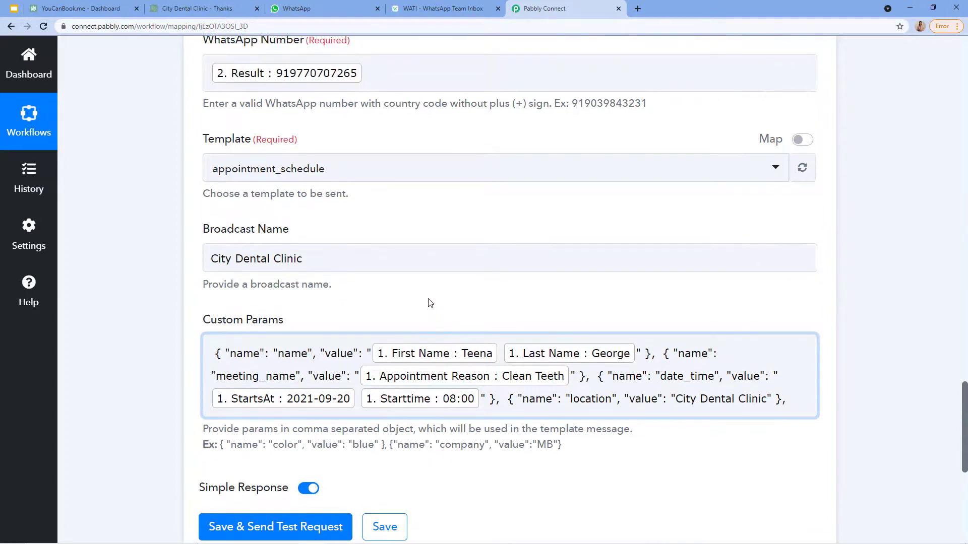
scroll(454, 267, "down", 2)
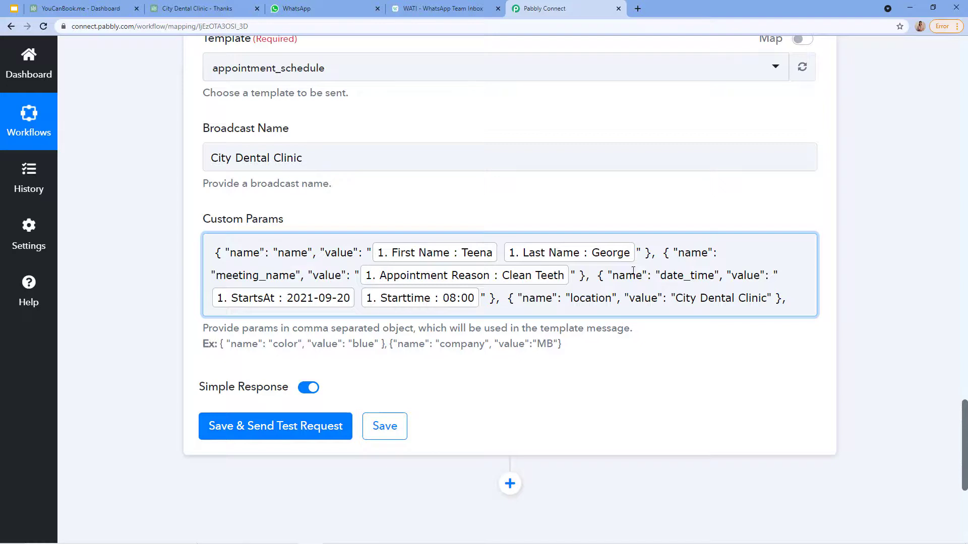
Remove the extra spaces between the Custom Params objects and the trailing comma, mapping Starttime again after StartsAt in the date_time value
left_click(595, 279)
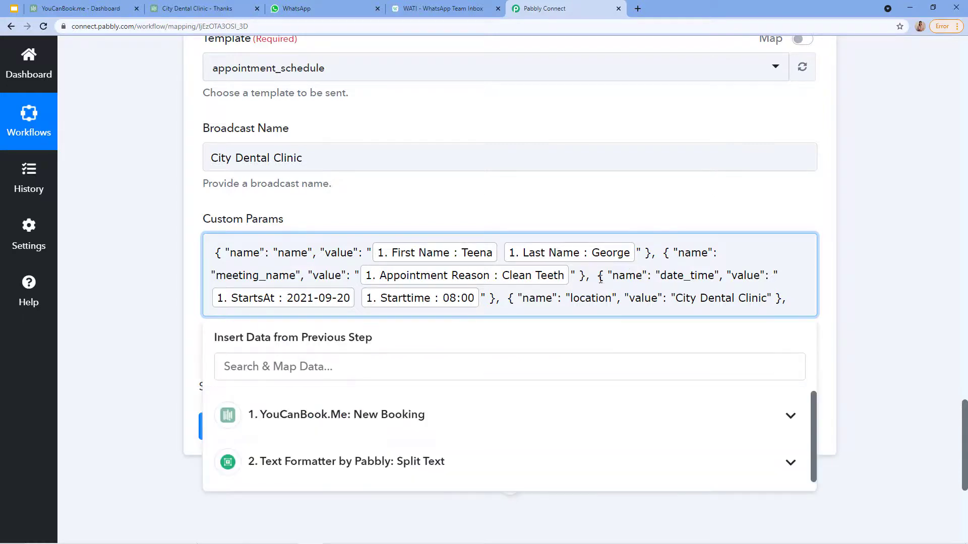
type("\\")
key("BackSpace")
key("BackSpace")
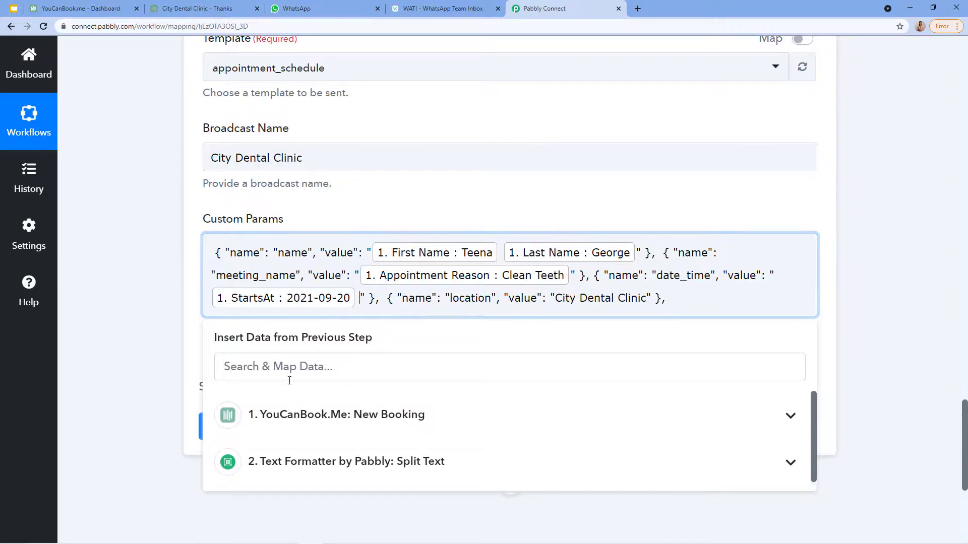
left_click(307, 411)
scroll(324, 434, "down", 2)
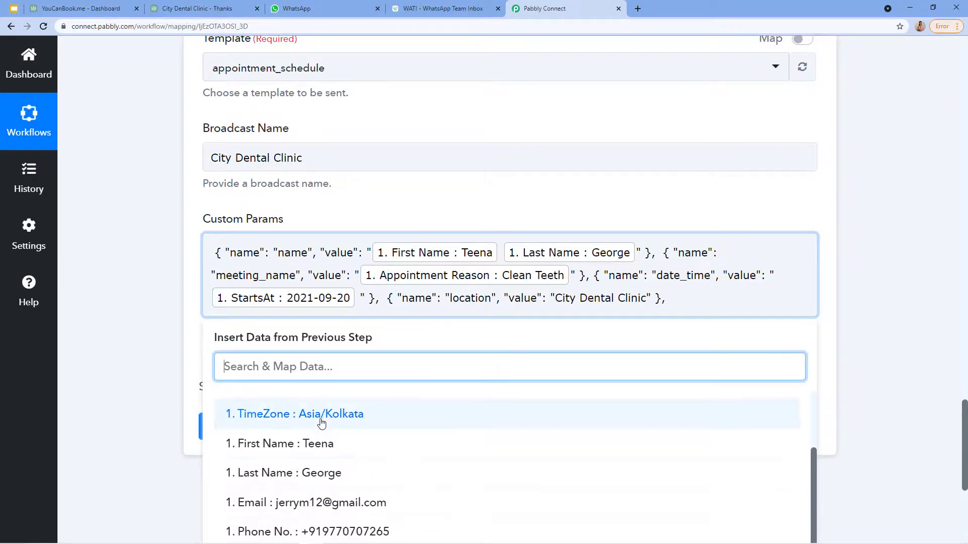
scroll(319, 423, "up", 1)
left_click(309, 432)
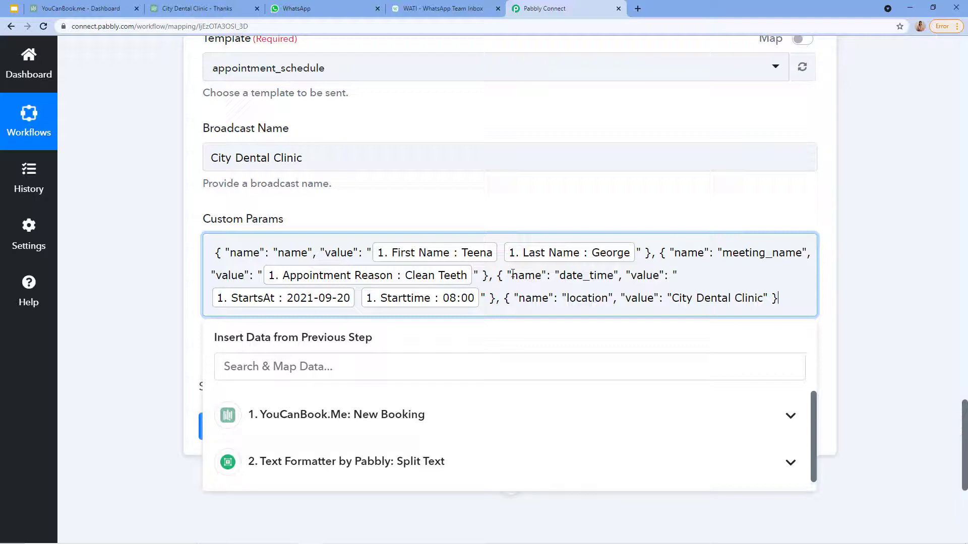
Review the completed WATI action fields down to Custom Params and close the data mapping list
scroll(512, 275, "up", 15)
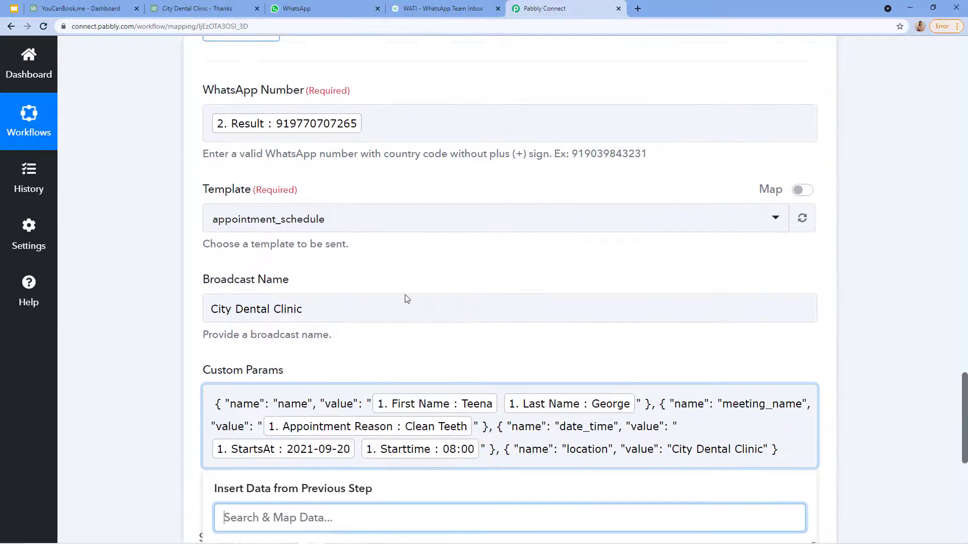
scroll(497, 472, "down", 15)
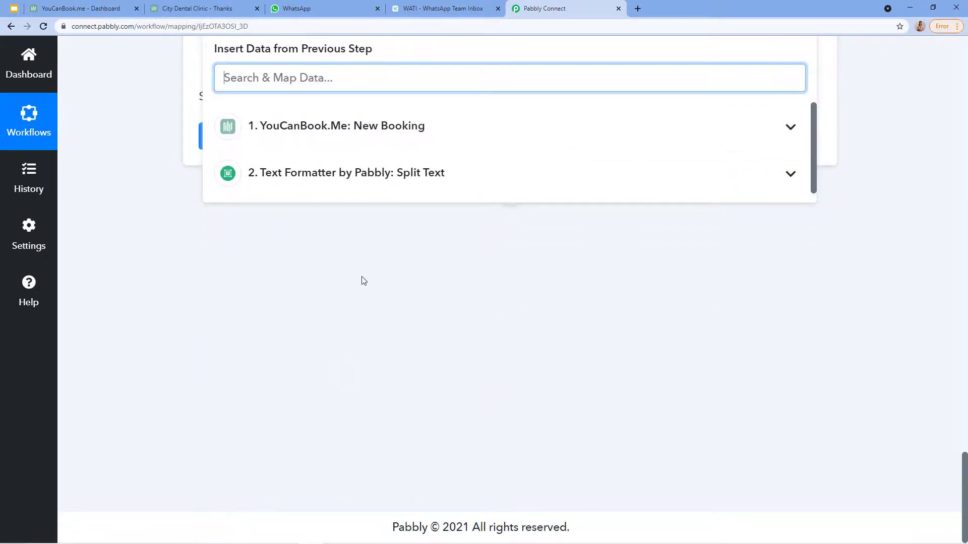
left_click(361, 280)
scroll(326, 150, "up", 3)
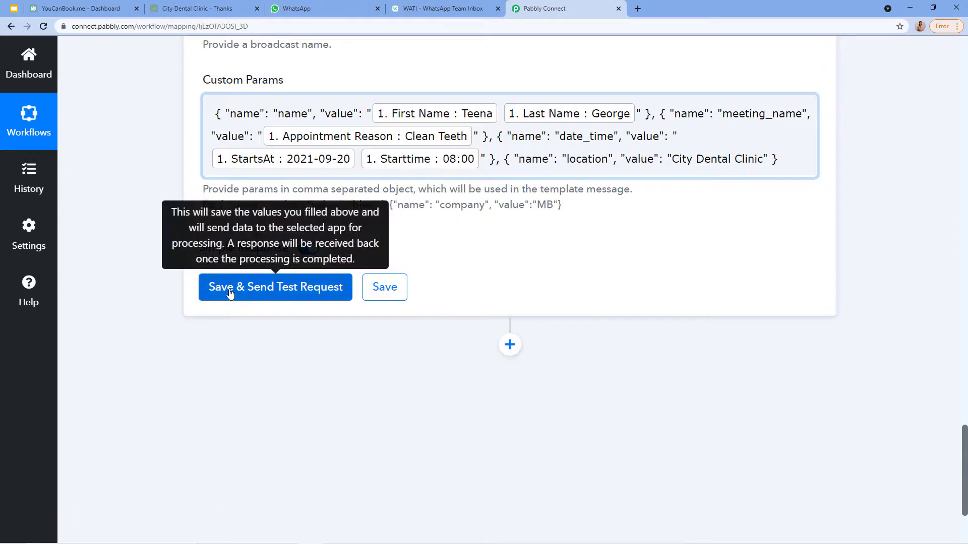
Check the WATI action's fields, then save the action and send a test request
scroll(227, 290, "up", 1)
scroll(227, 290, "up", 10)
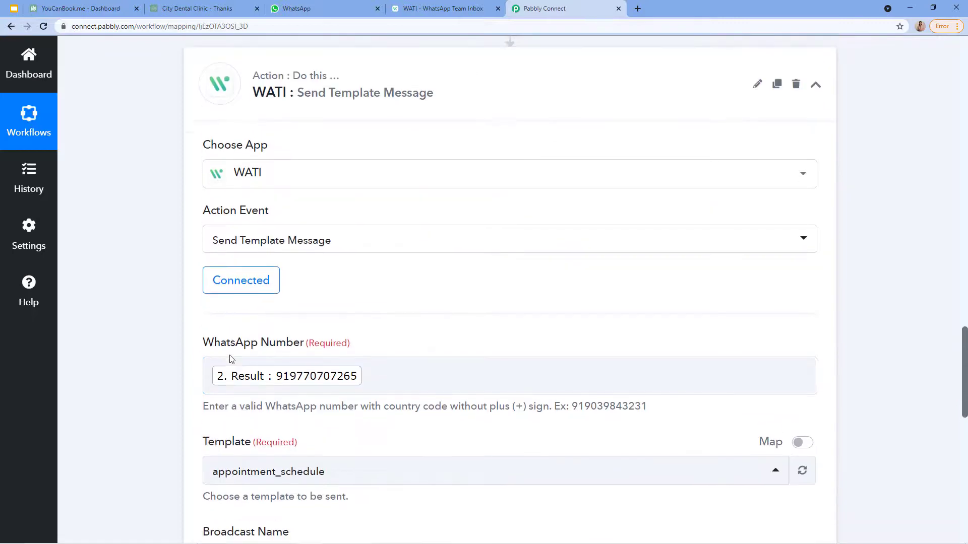
scroll(232, 359, "down", 2)
left_click(277, 288)
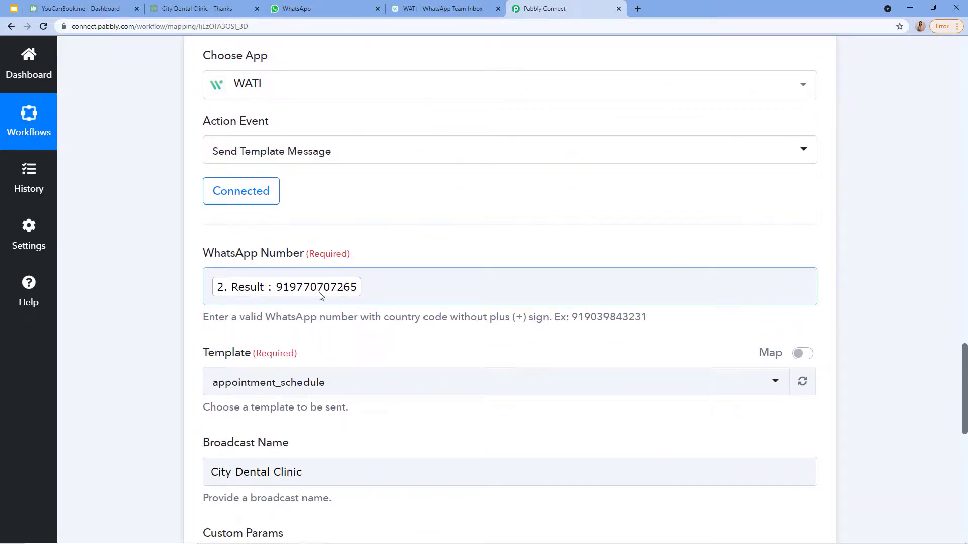
scroll(365, 329, "down", 8)
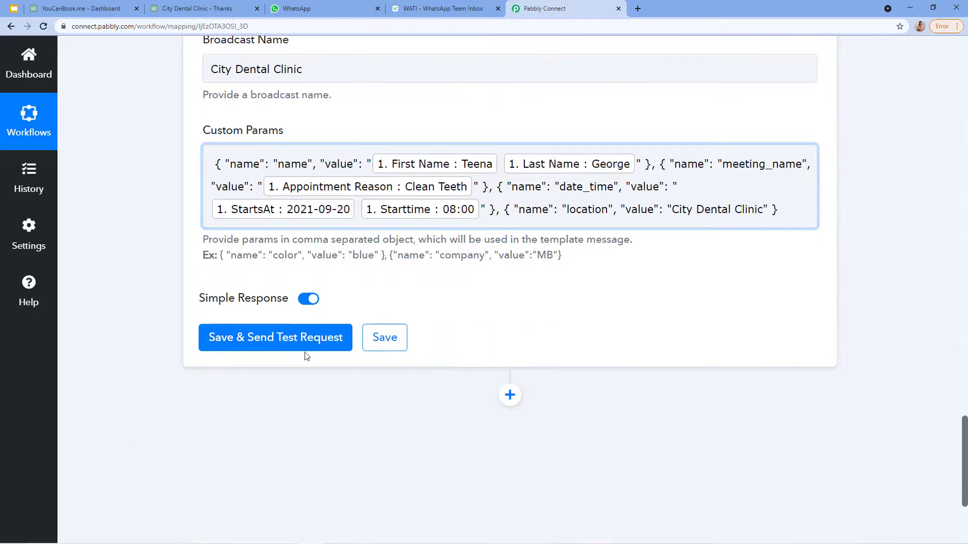
left_click(304, 337)
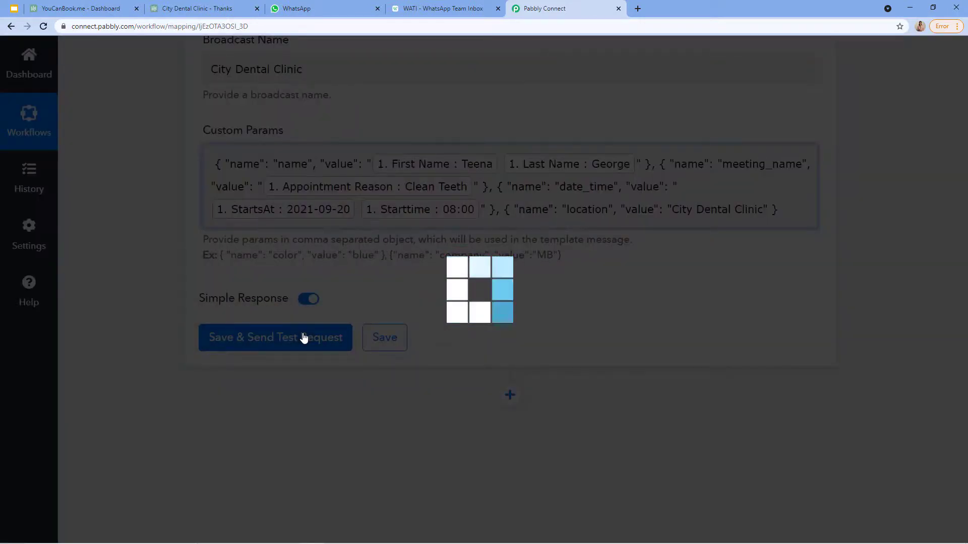
Review the test response's phone number, template name and parameters, and check the delivered message in WhatsApp Web
scroll(385, 372, "down", 2)
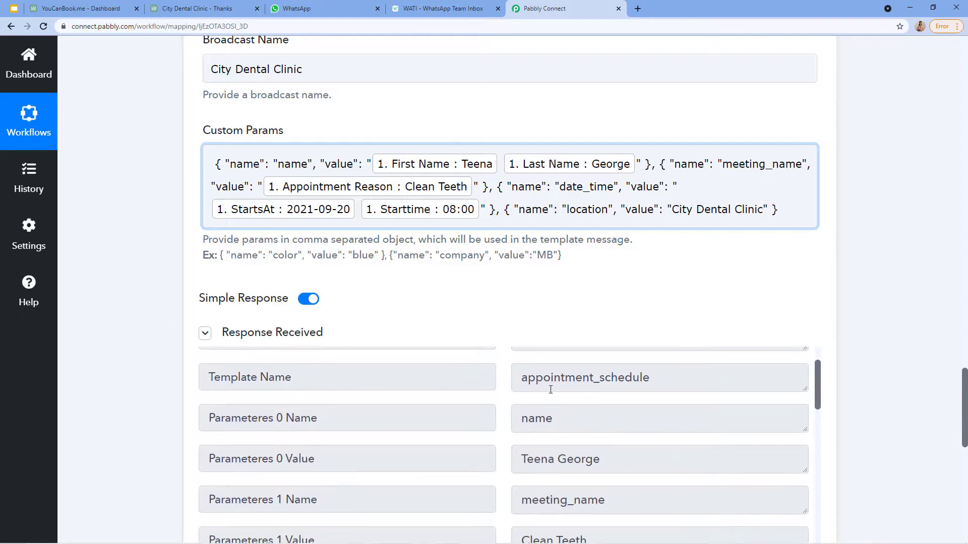
scroll(550, 390, "up", 1)
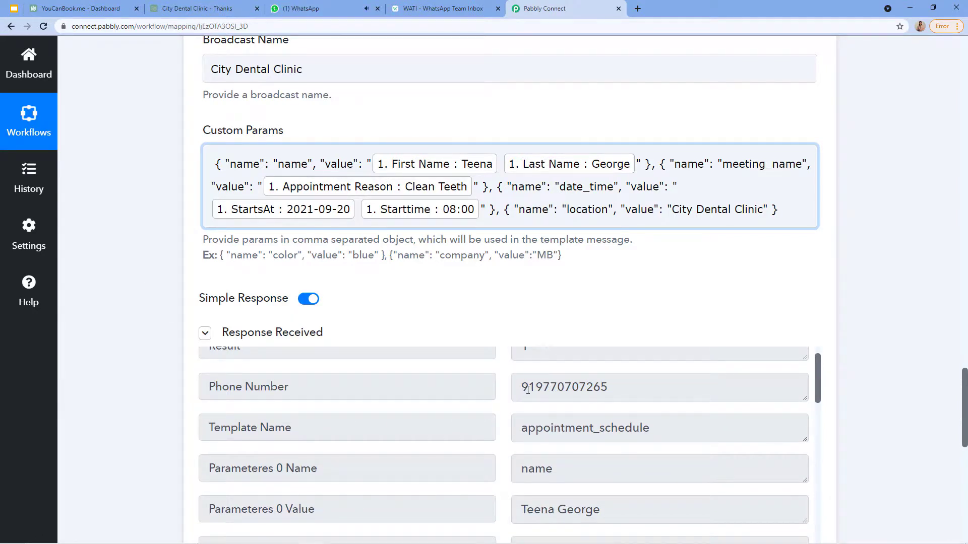
scroll(519, 483, "down", 8)
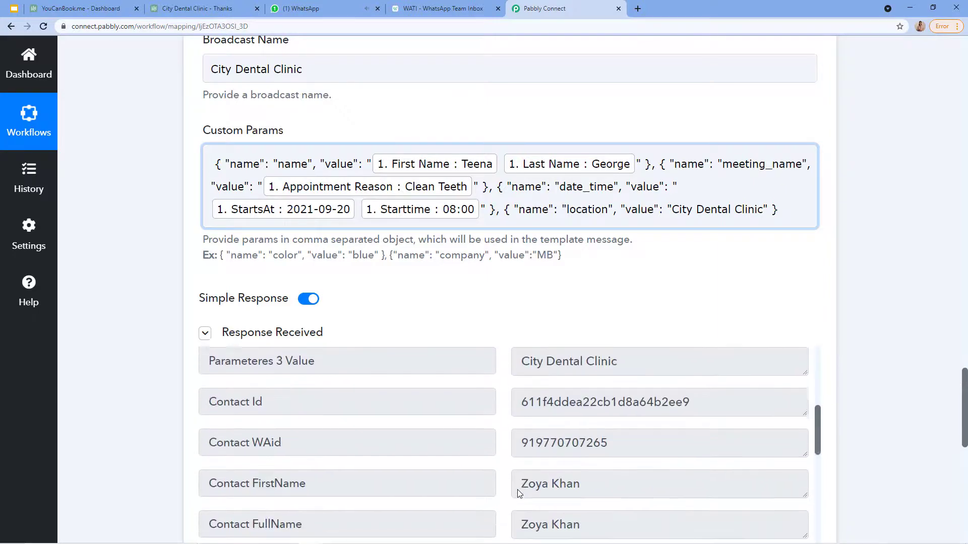
scroll(518, 489, "up", 1)
left_click(323, 9)
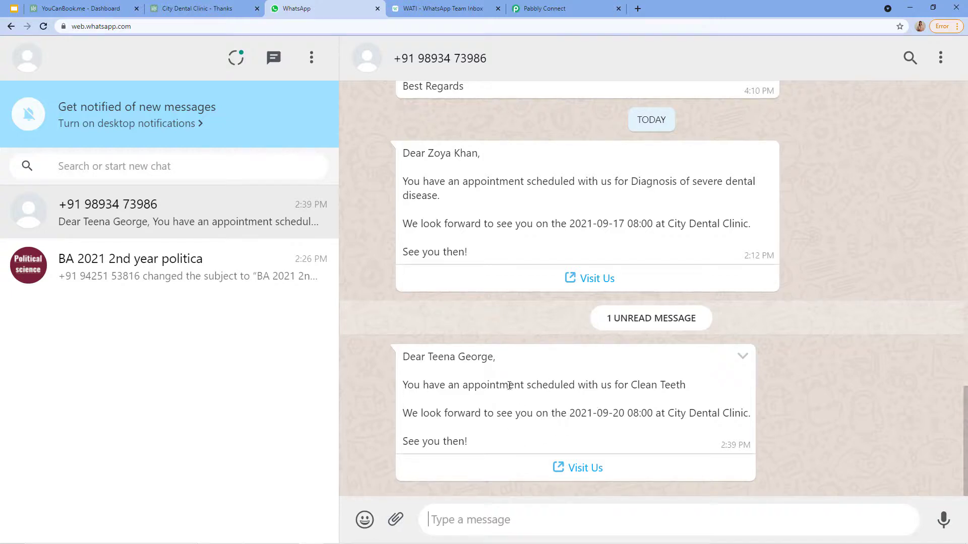
Switch to the City Dental Clinic booking page and return from the thank-you page to the September 2021 calendar
left_click(553, 6)
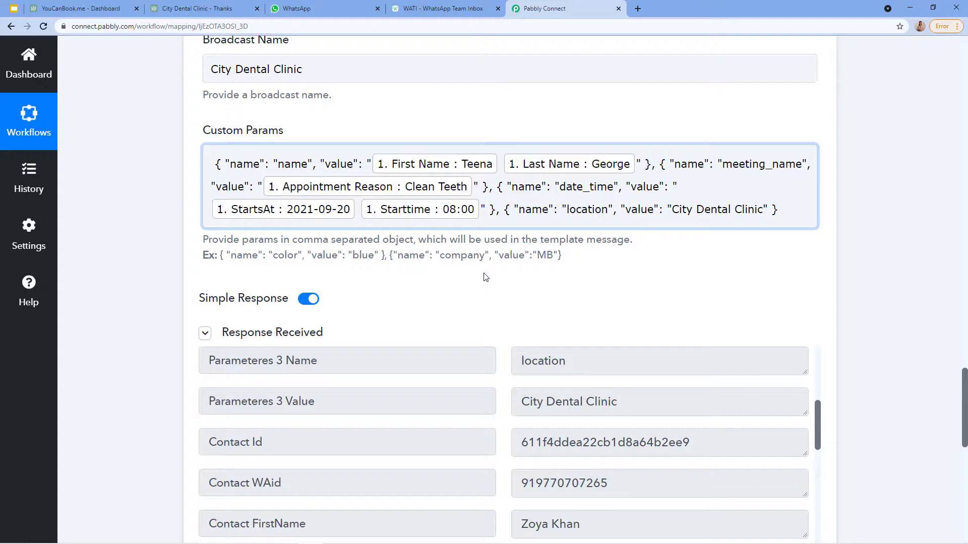
scroll(485, 278, "down", 2)
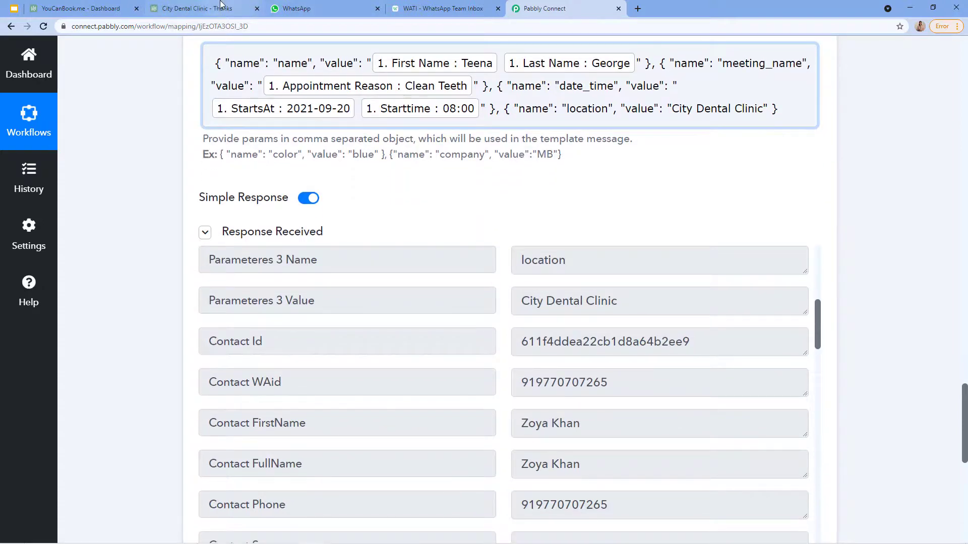
left_click(221, 4)
left_click(11, 26)
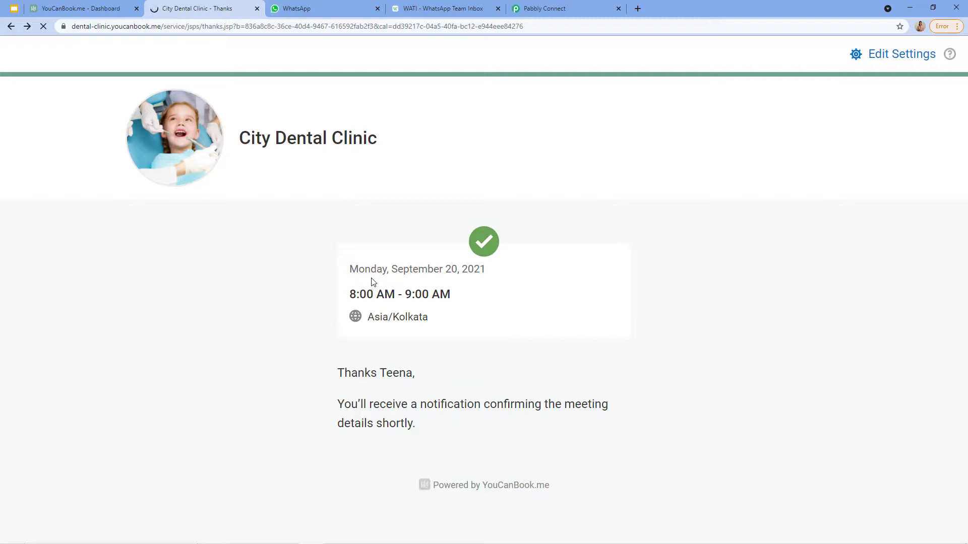
left_click(421, 305)
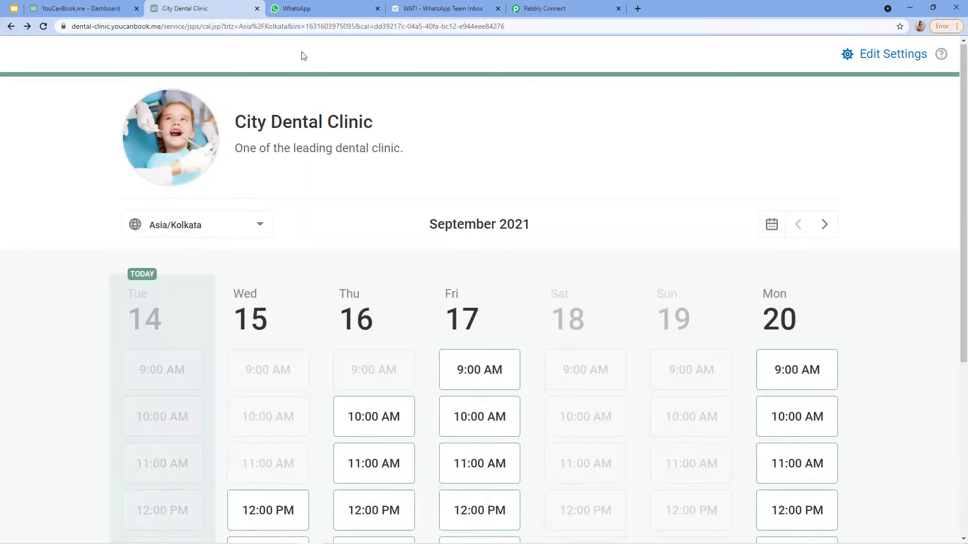
Check the existing messages in WhatsApp Web and choose the Wednesday, September 15, 12:00 PM slot on the booking calendar
left_click(302, 9)
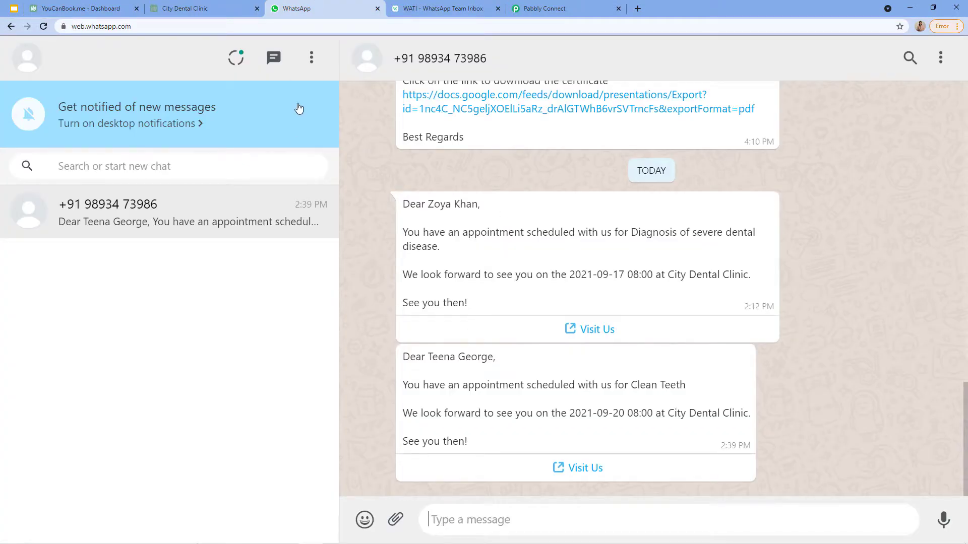
left_click(209, 8)
scroll(333, 309, "down", 5)
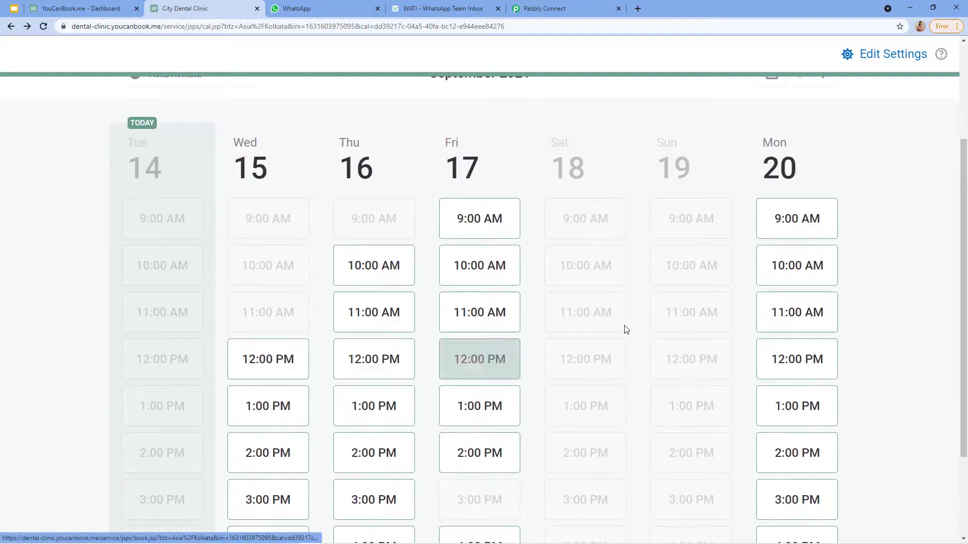
scroll(206, 190, "up", 2)
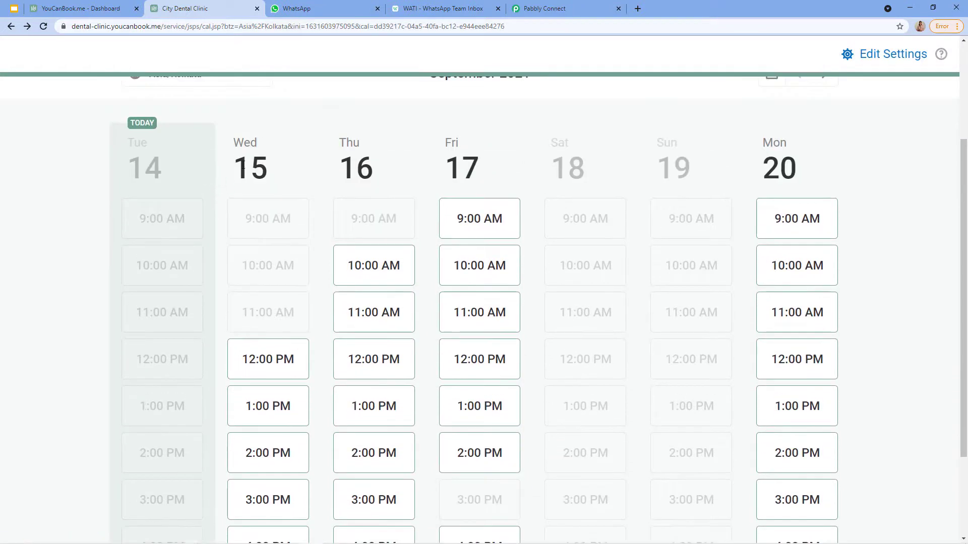
scroll(242, 164, "down", 1)
left_click(260, 323)
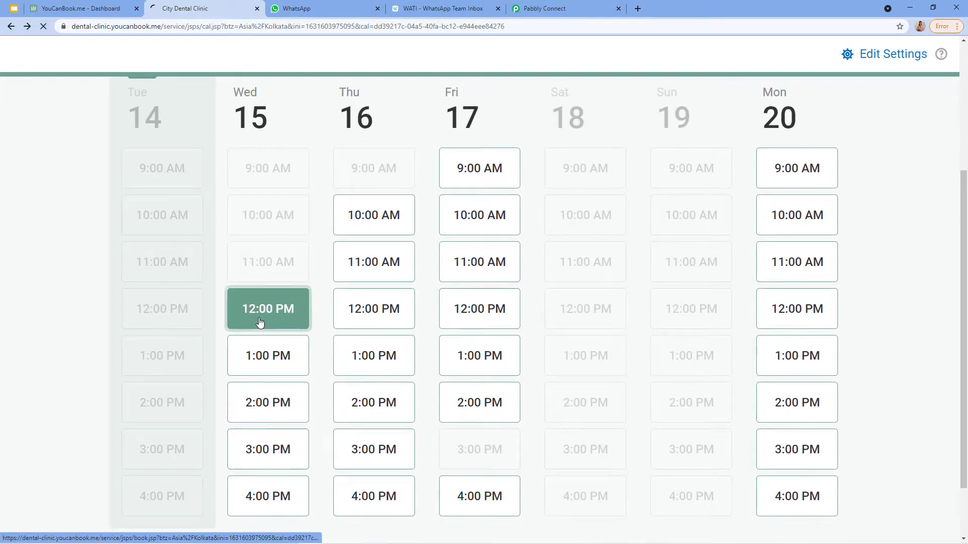
Fill in the customer's first name, last name, email and phone number from a saved entry, removing the phone number's leading zero
scroll(296, 320, "down", 2)
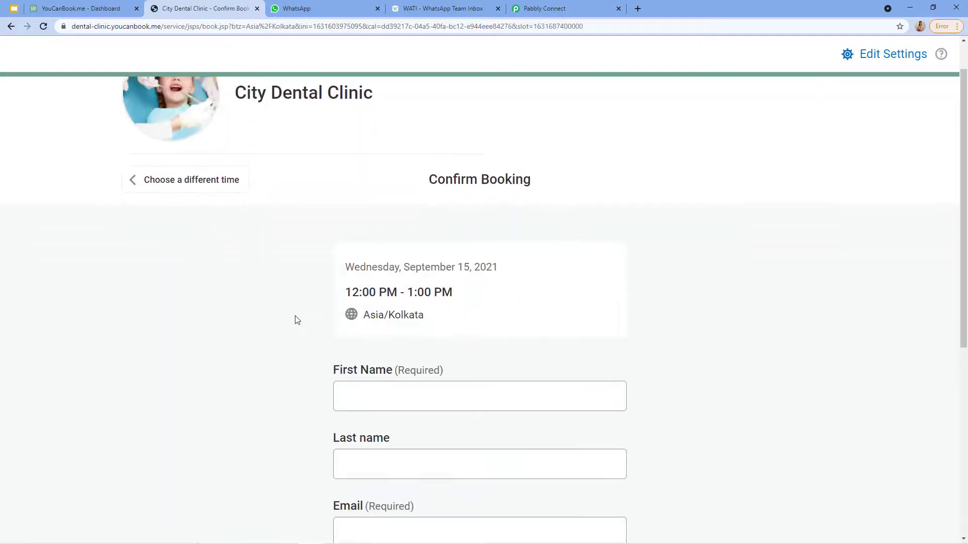
left_click(415, 333)
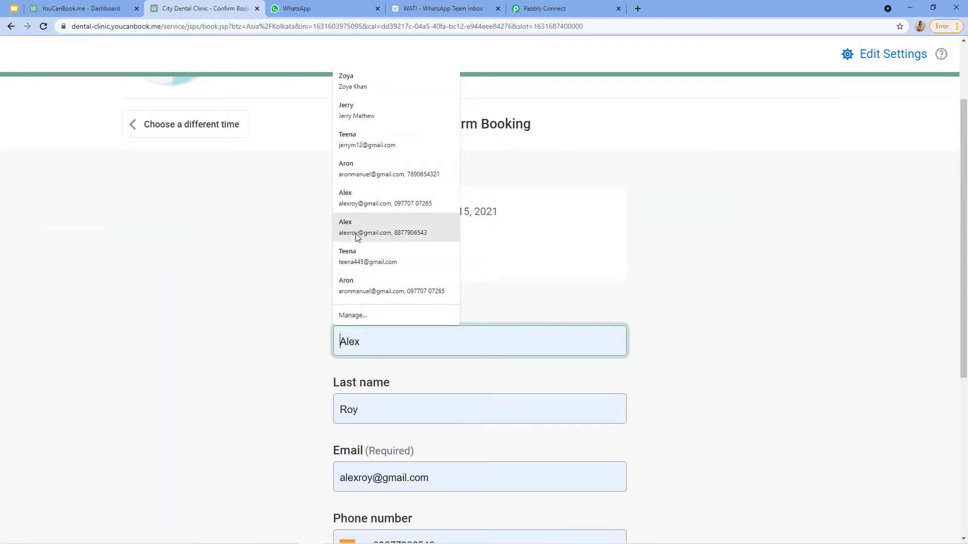
left_click(349, 201)
scroll(371, 358, "down", 4)
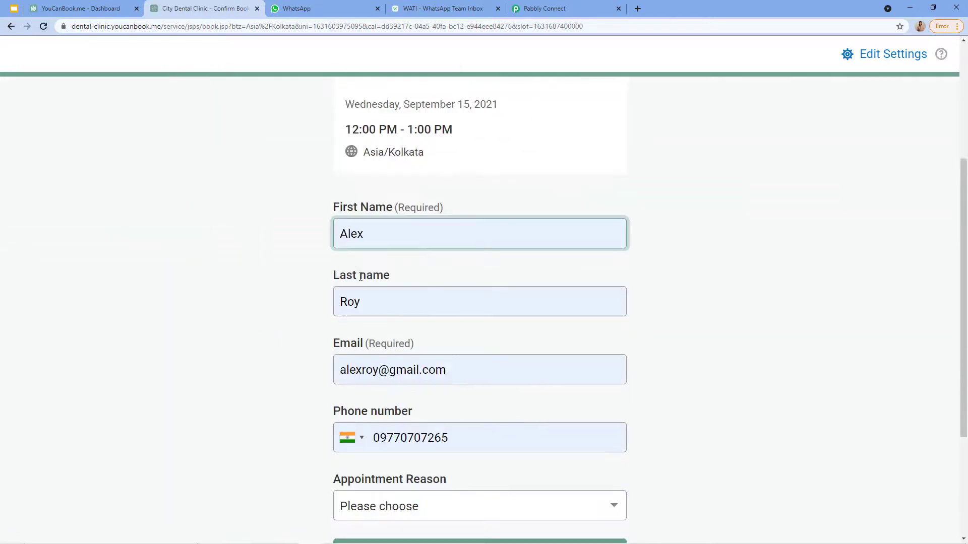
left_click(379, 343)
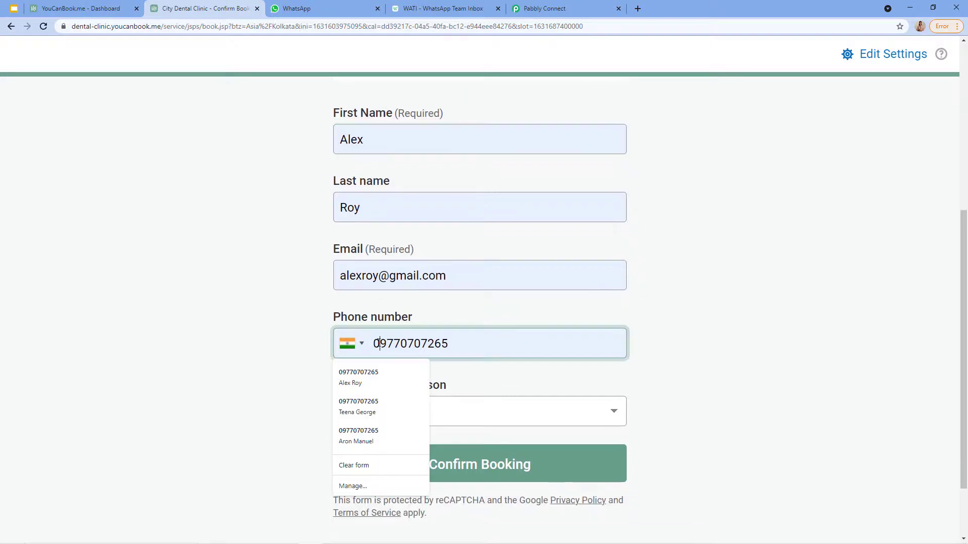
key("BackSpace")
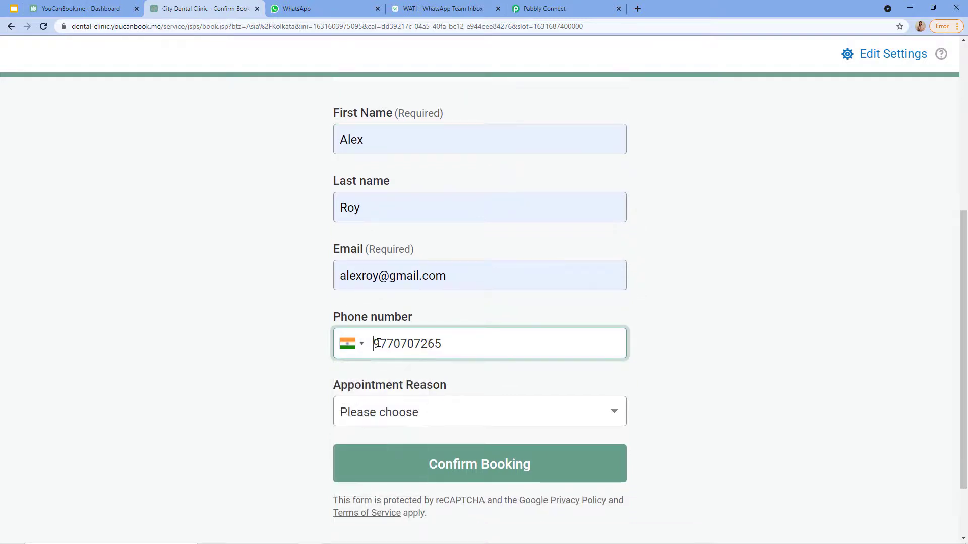
Set the appointment reason to Gum Disease and confirm the booking
scroll(377, 341, "down", 2)
left_click(378, 341)
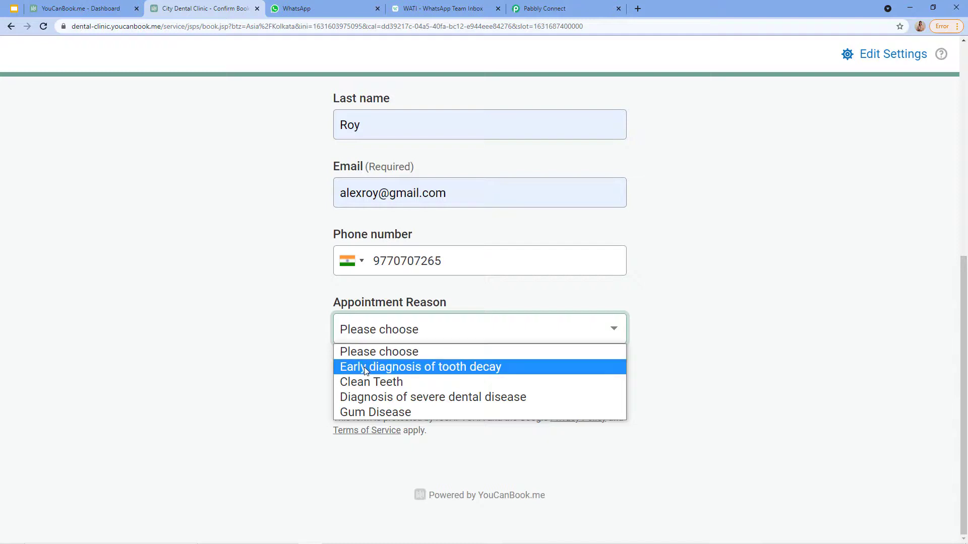
left_click(354, 414)
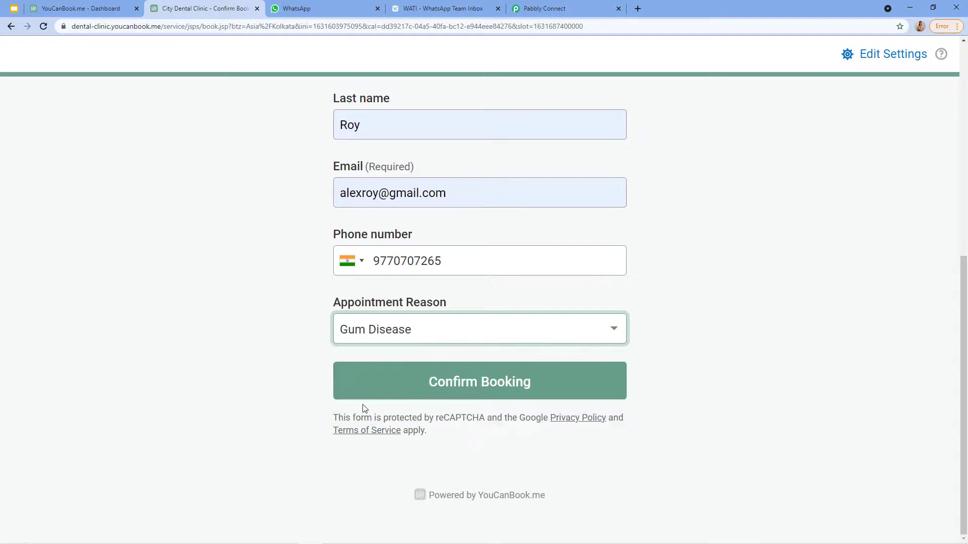
left_click(416, 386)
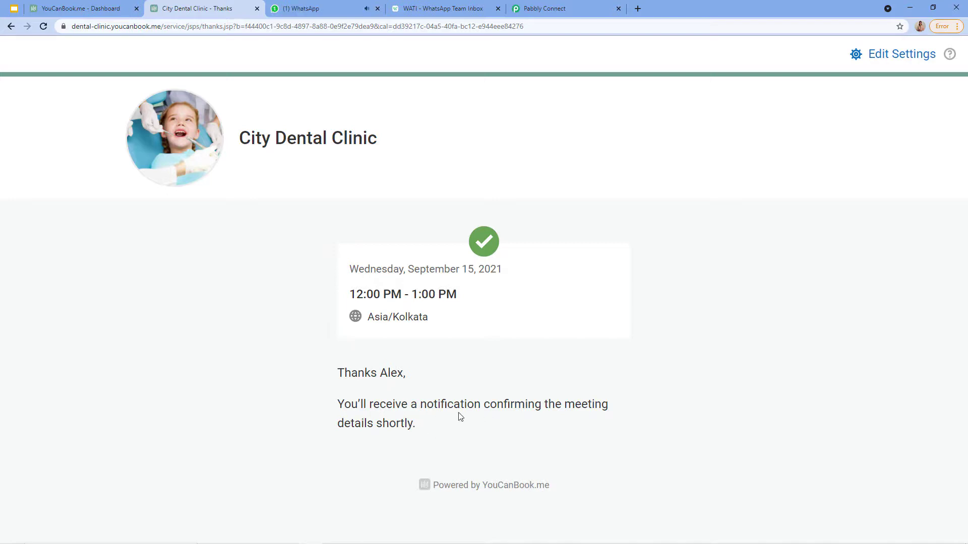
Compare the customer name, appointment reason and date in the new WhatsApp message with the previous appointment messages
left_click(303, 9)
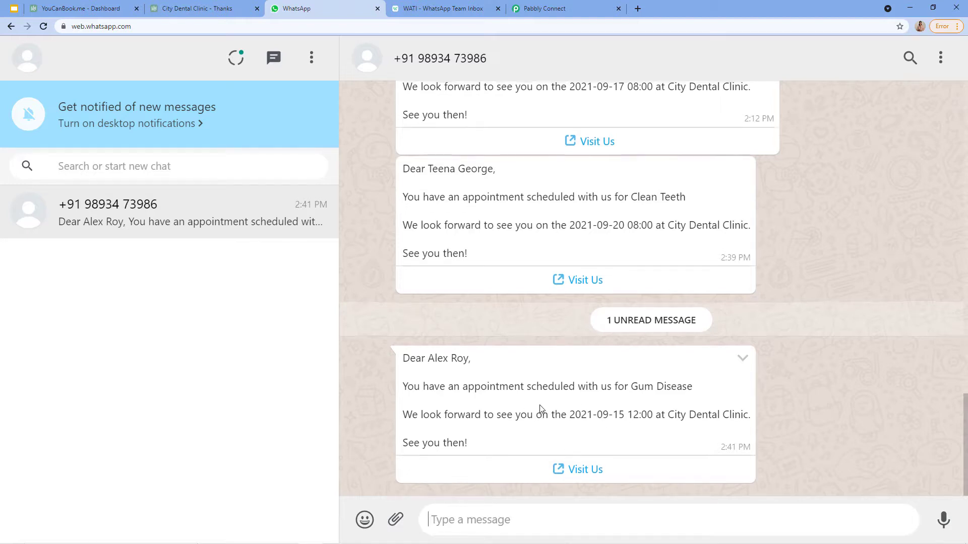
scroll(532, 410, "up", 1)
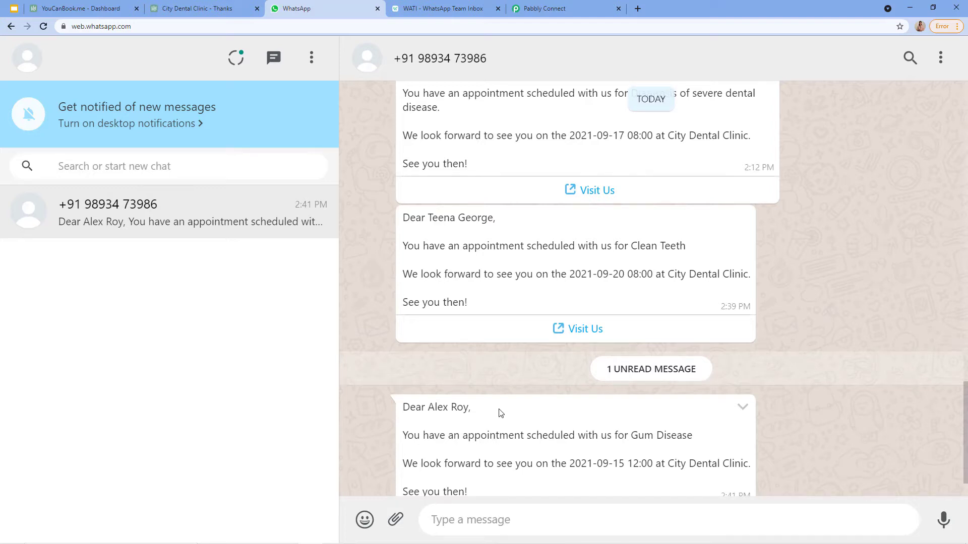
left_click_drag(428, 217, 502, 238)
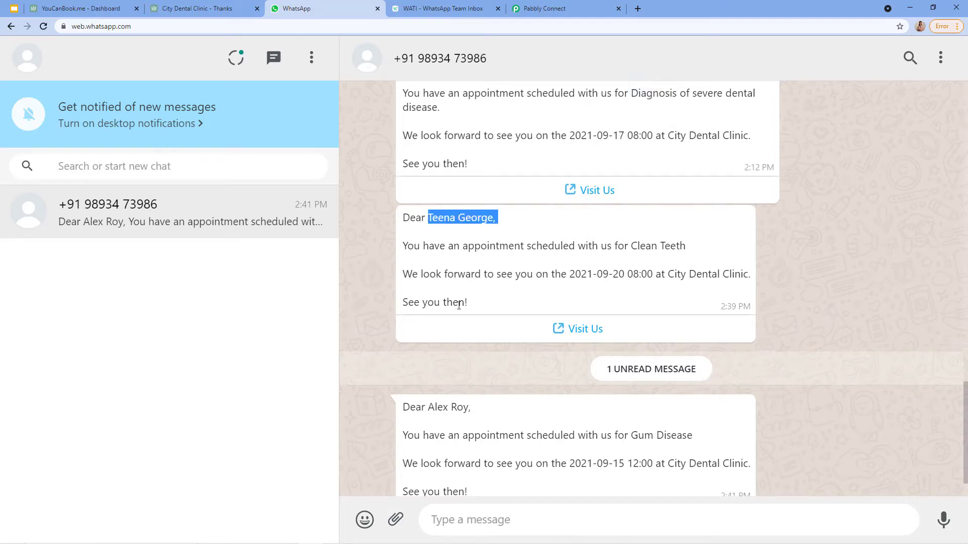
left_click_drag(428, 407, 506, 411)
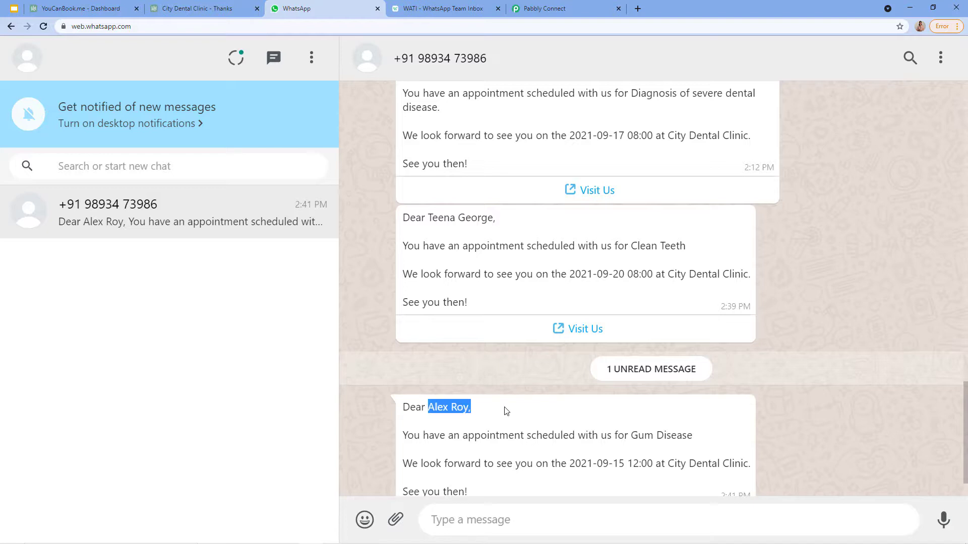
scroll(506, 411, "down", 1)
left_click_drag(630, 385, 693, 386)
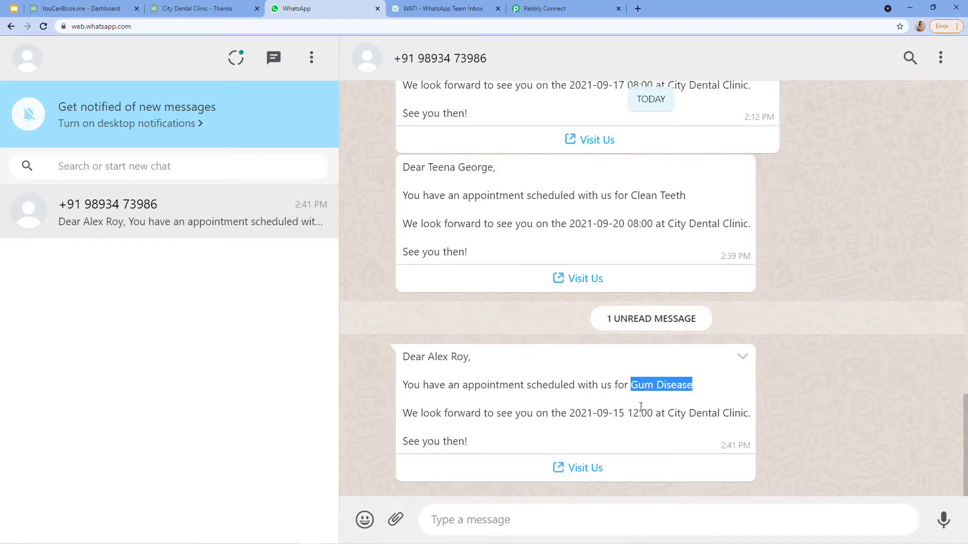
scroll(613, 459, "up", 7)
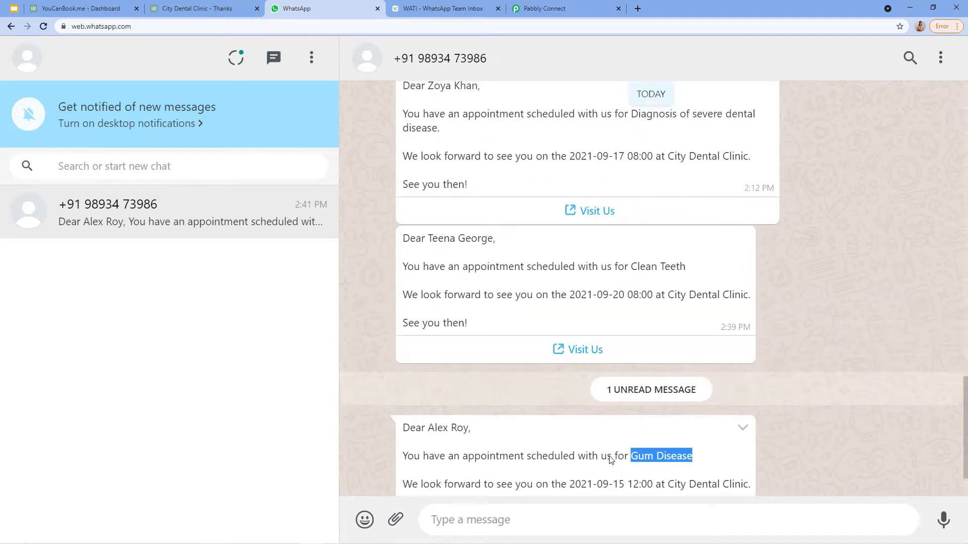
scroll(538, 409, "down", 7)
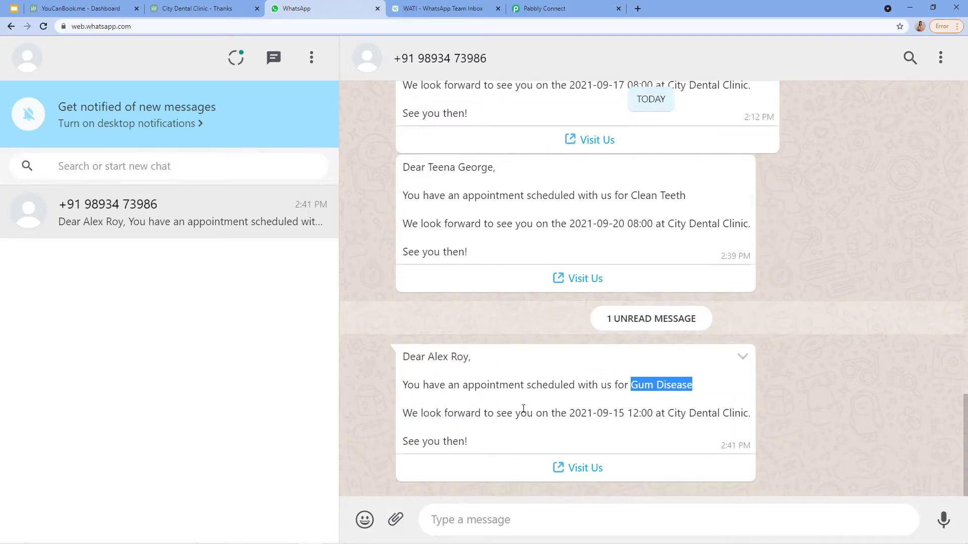
Switch to Pabbly Connect, collapse the WATI and Text Formatter actions, and return to the YouCanBook.Me trigger
left_click(535, 9)
scroll(801, 217, "up", 10)
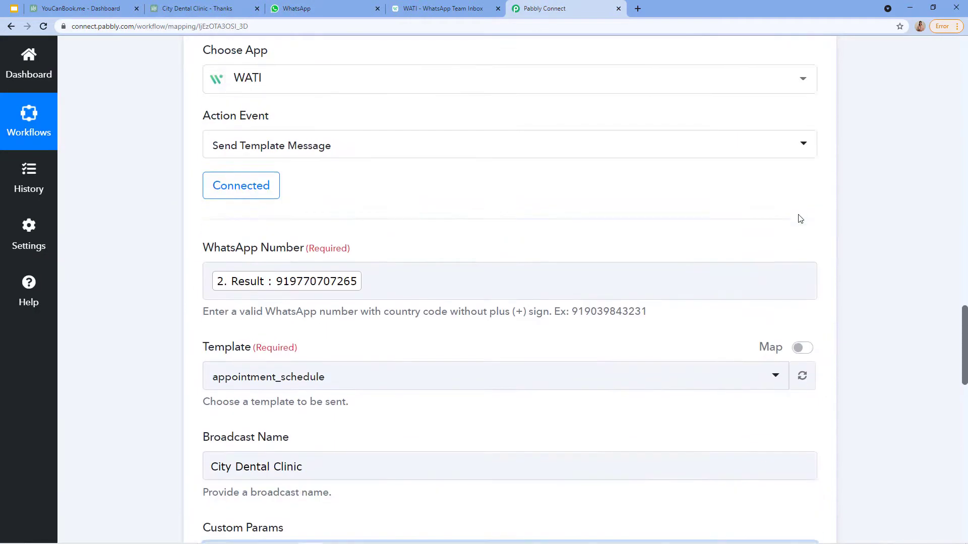
scroll(813, 262, "up", 3)
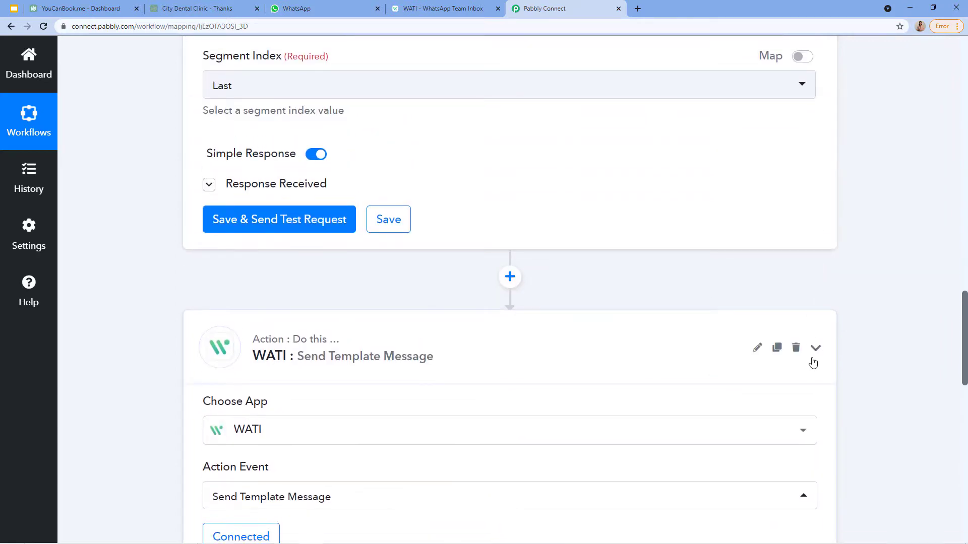
scroll(818, 359, "up", 15)
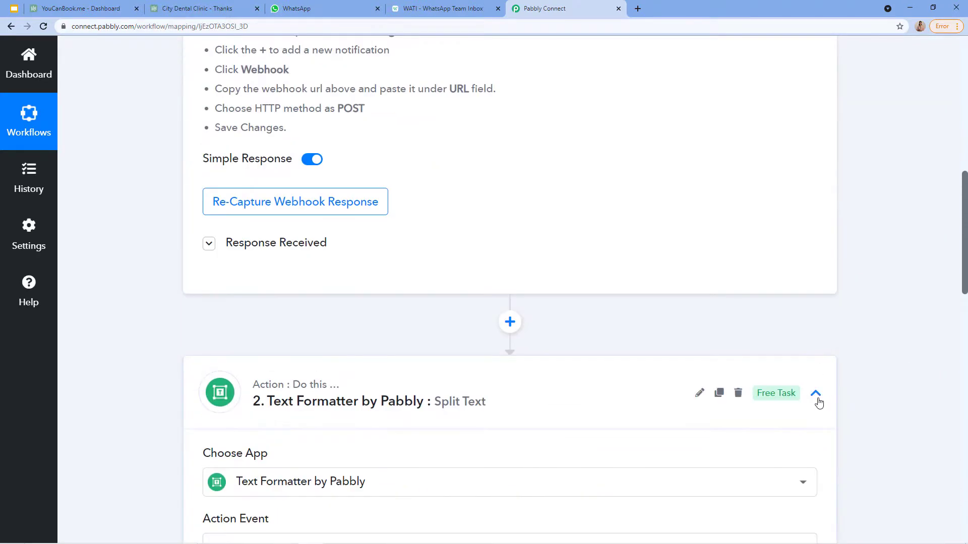
scroll(816, 401, "up", 10)
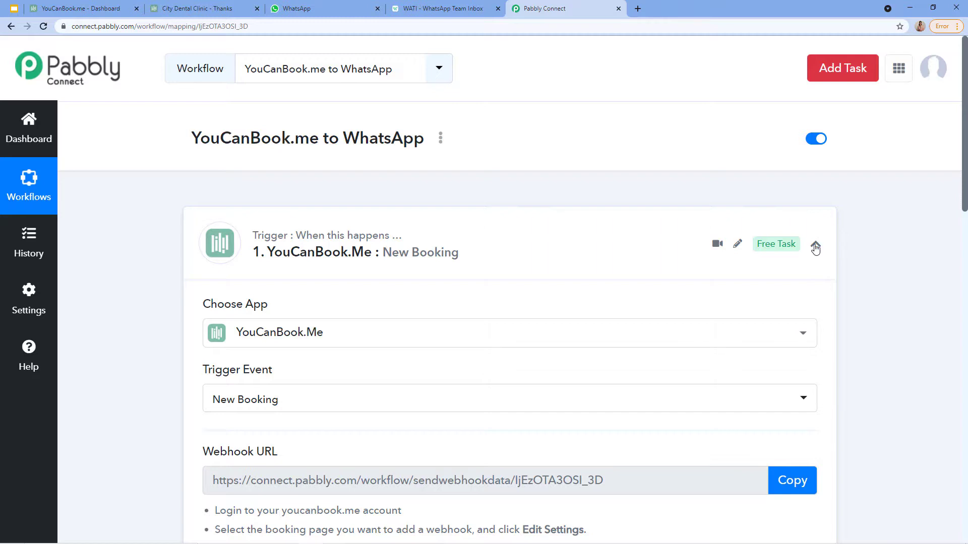
Collapse and reopen the YouCanBook.Me trigger, and review its New Booking event, webhook instructions and captured booking response
left_click(815, 246)
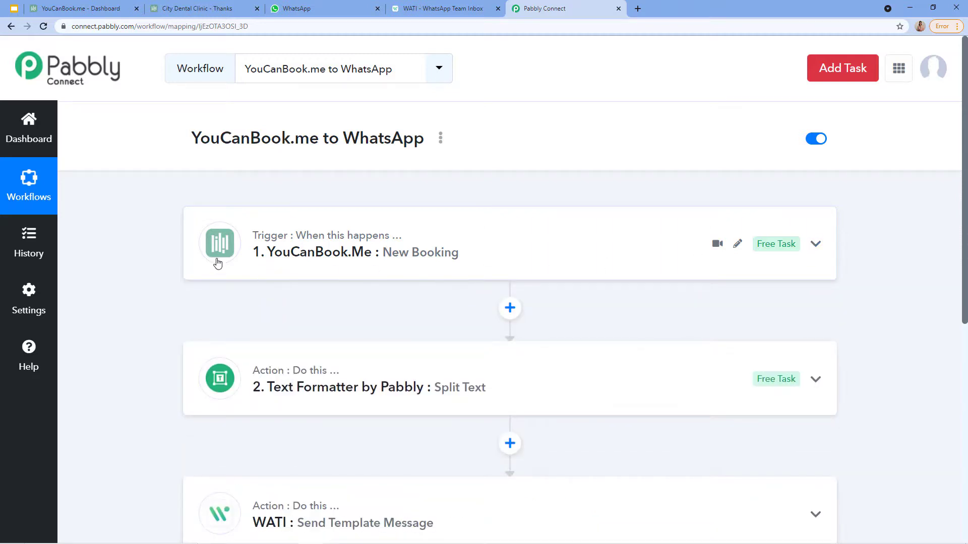
scroll(253, 247, "down", 2)
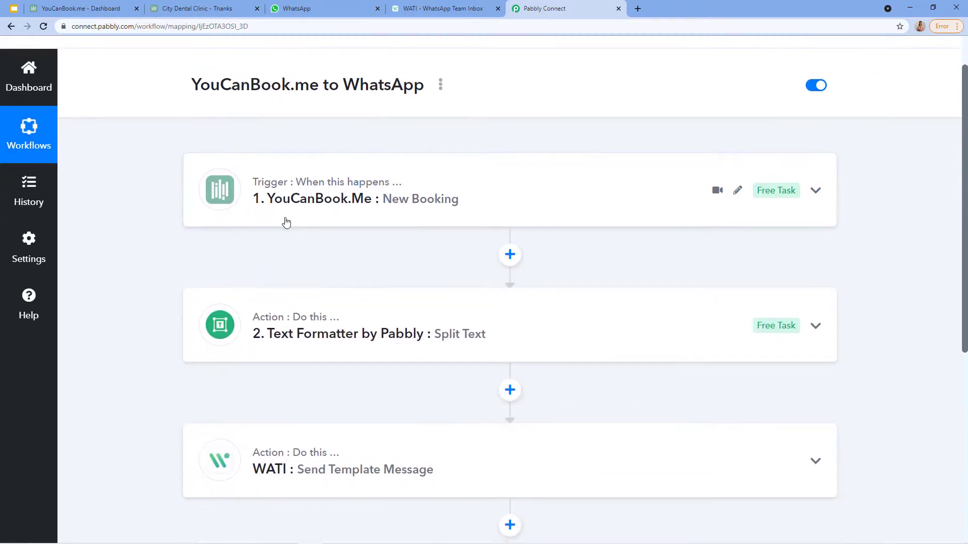
left_click(321, 150)
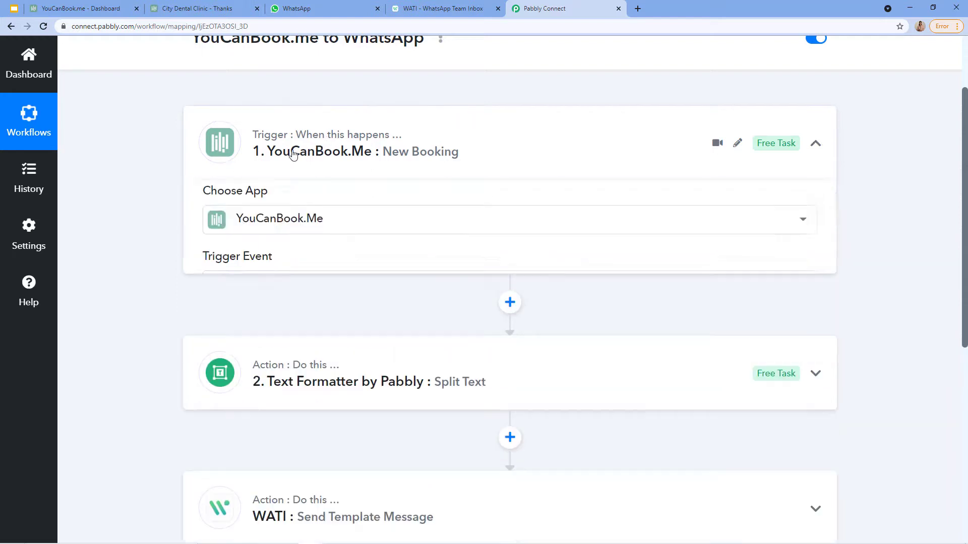
scroll(342, 162, "down", 3)
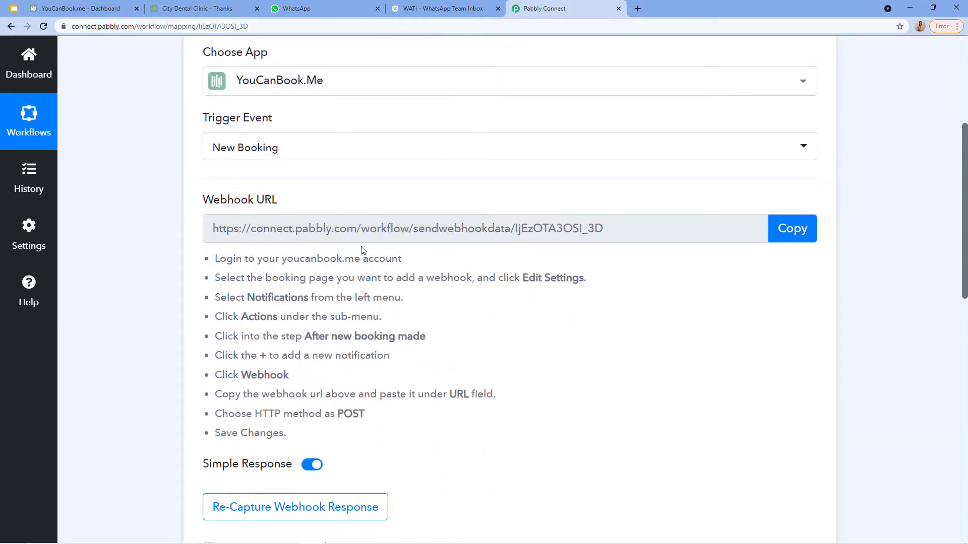
scroll(362, 250, "down", 9)
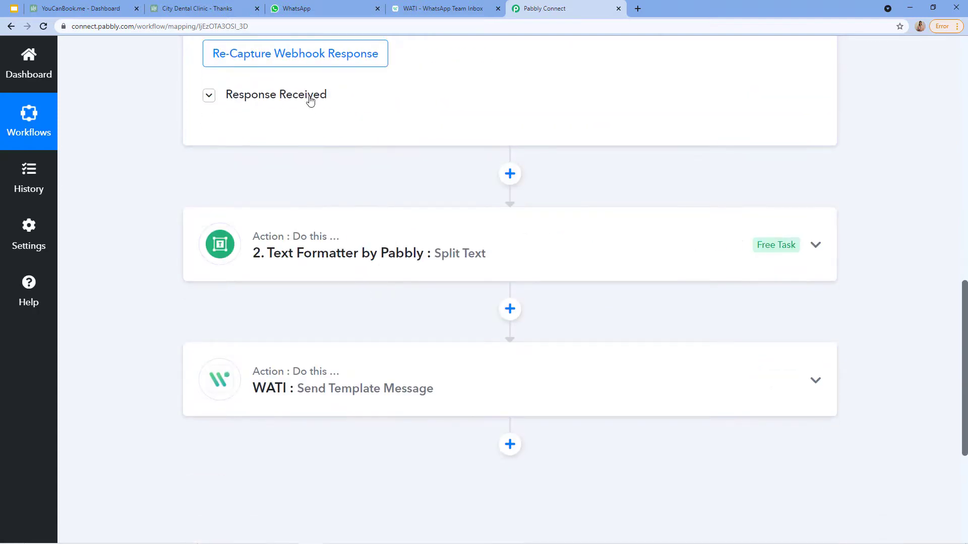
scroll(520, 248, "down", 7)
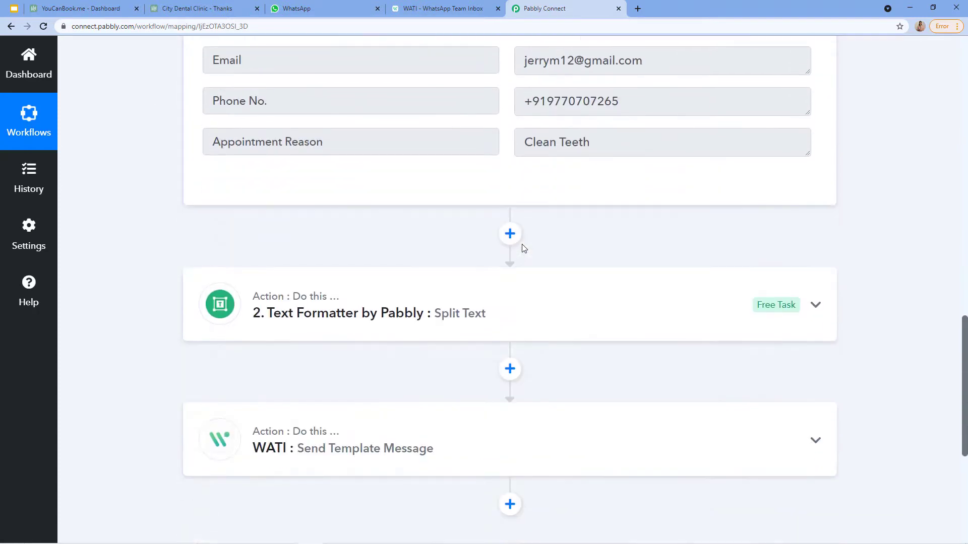
Open the Text Formatter action and review its Split Text settings for the phone number, separator and segment index
left_click(336, 163)
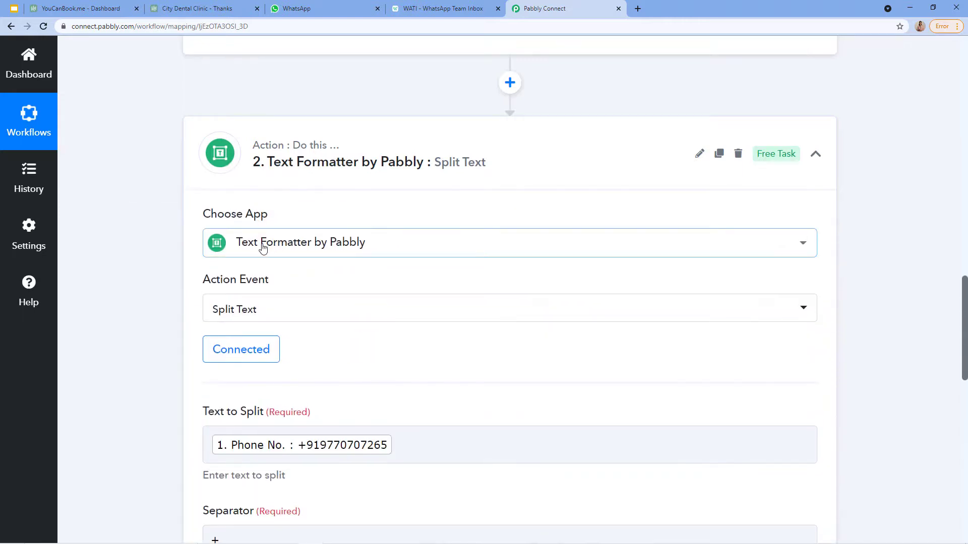
scroll(287, 252, "down", 2)
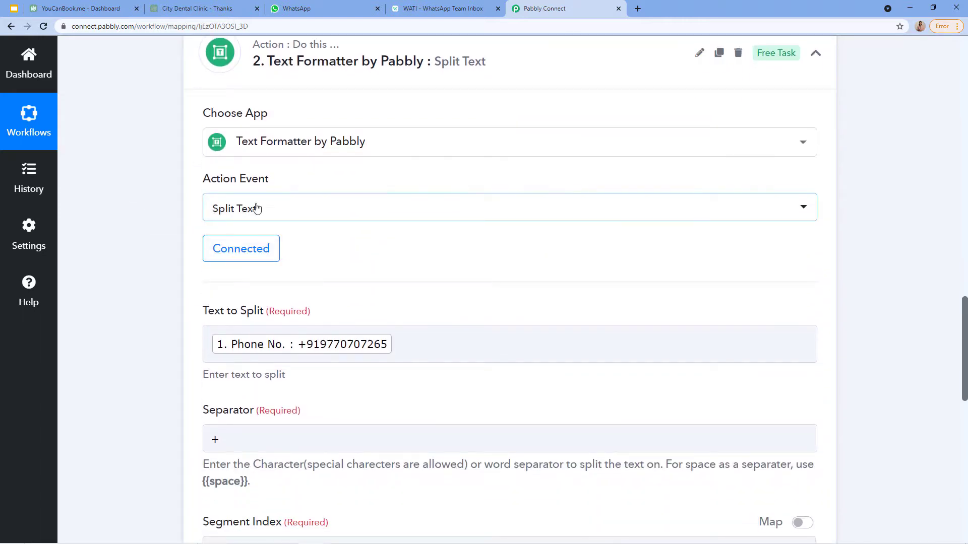
scroll(312, 292, "down", 1)
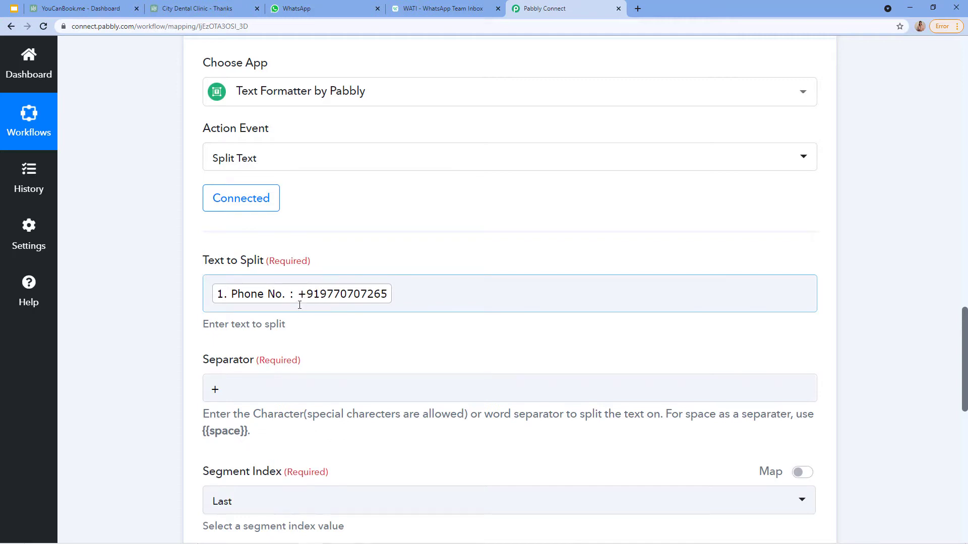
scroll(290, 151, "down", 4)
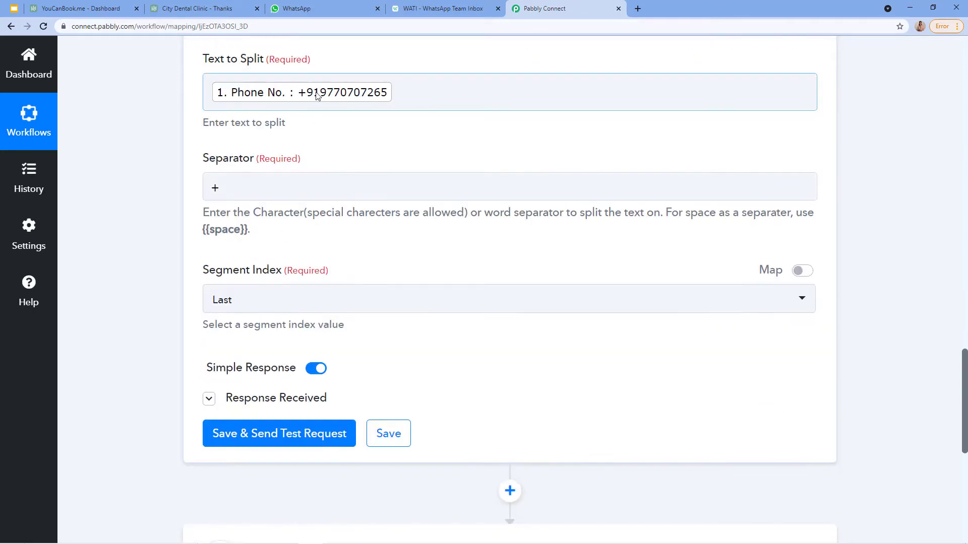
scroll(316, 95, "down", 6)
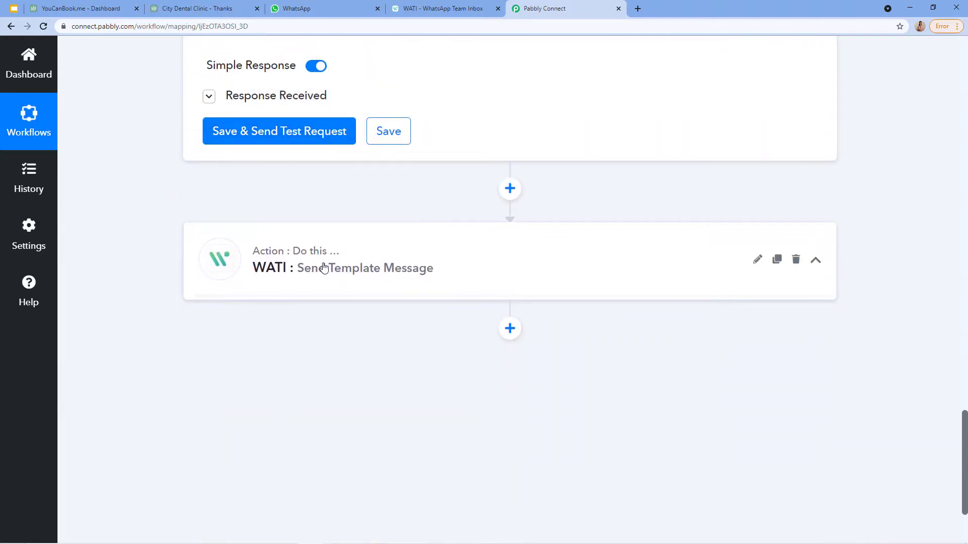
Open the WATI Send Template Message action and review its WhatsApp number, template, broadcast name and custom params
left_click(324, 268)
scroll(303, 277, "down", 2)
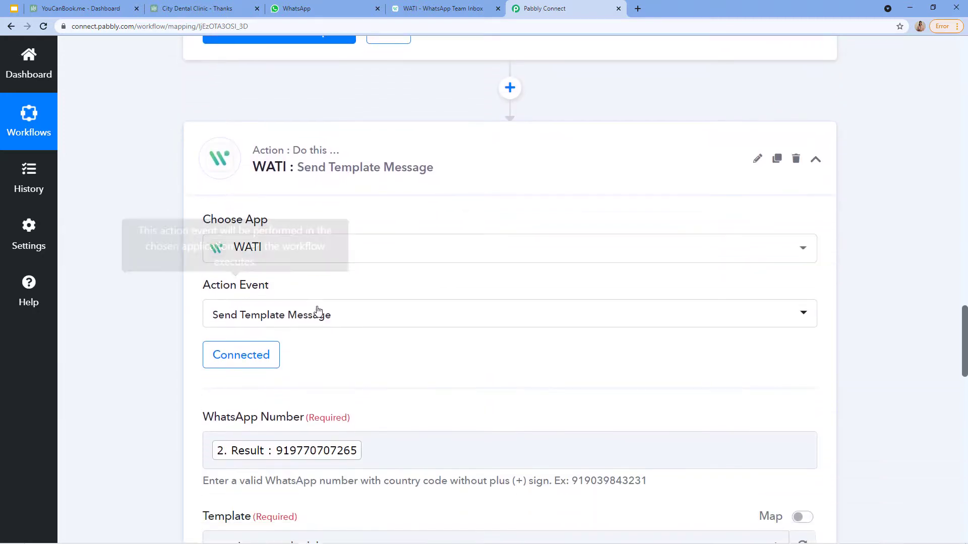
scroll(318, 310, "down", 8)
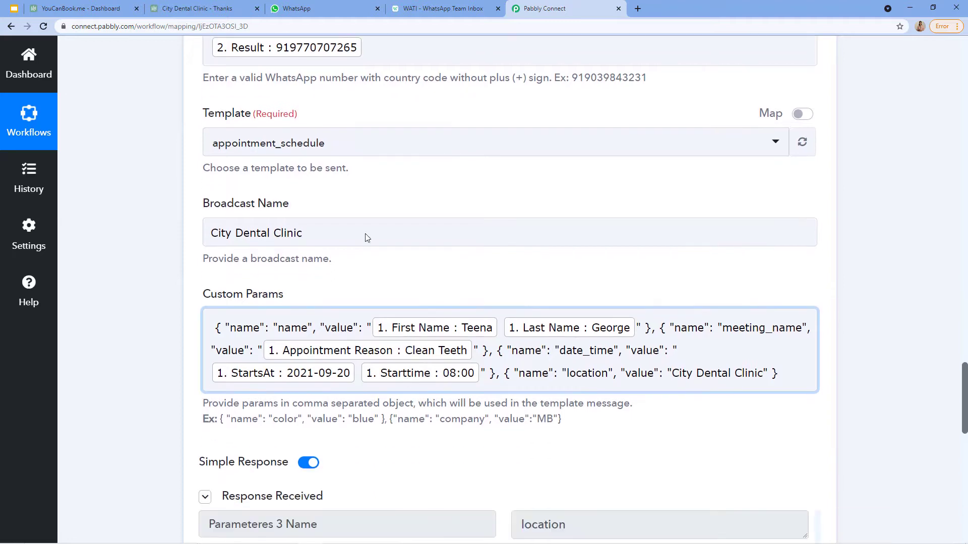
scroll(387, 329, "up", 9)
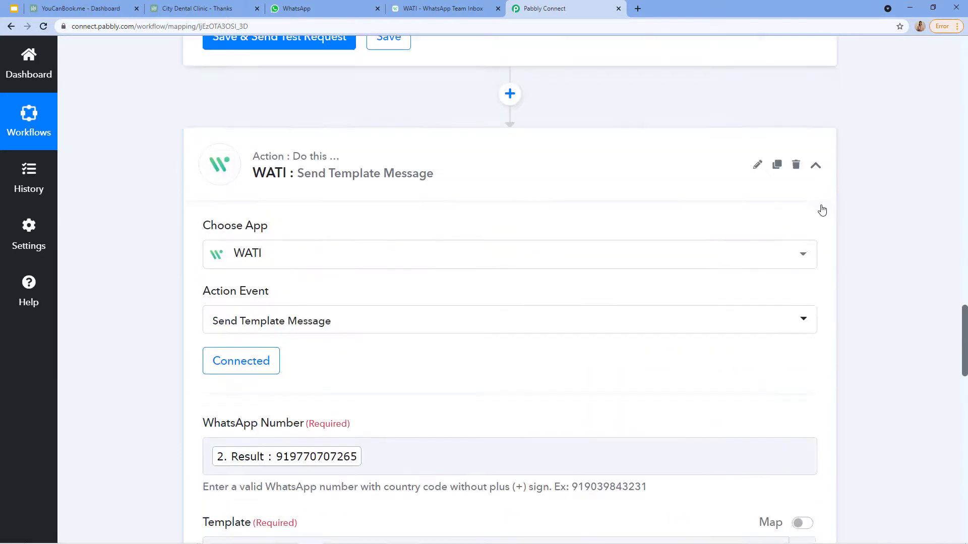
Collapse the WATI action, the Text Formatter action and the YouCanBook.Me trigger to show the workflow overview
left_click(815, 219)
scroll(812, 214, "up", 13)
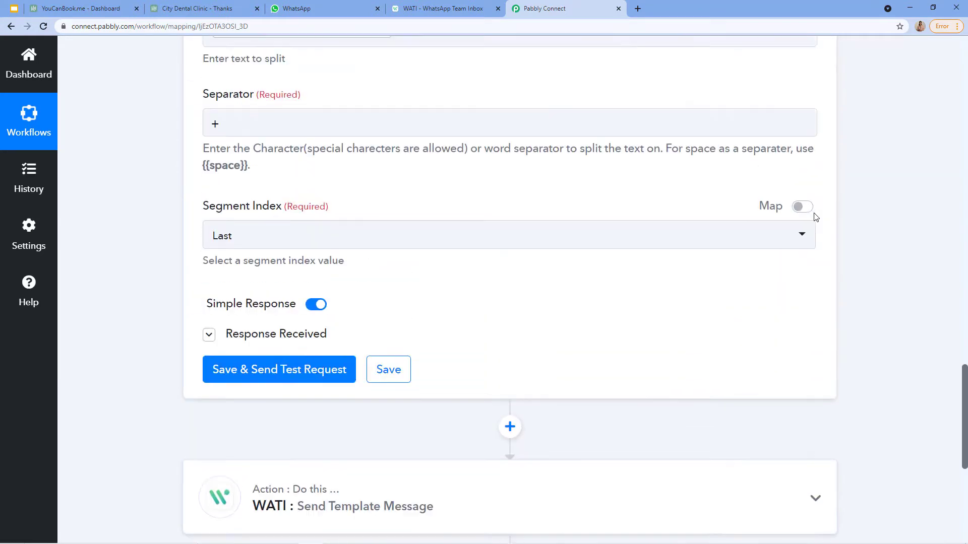
left_click(814, 207)
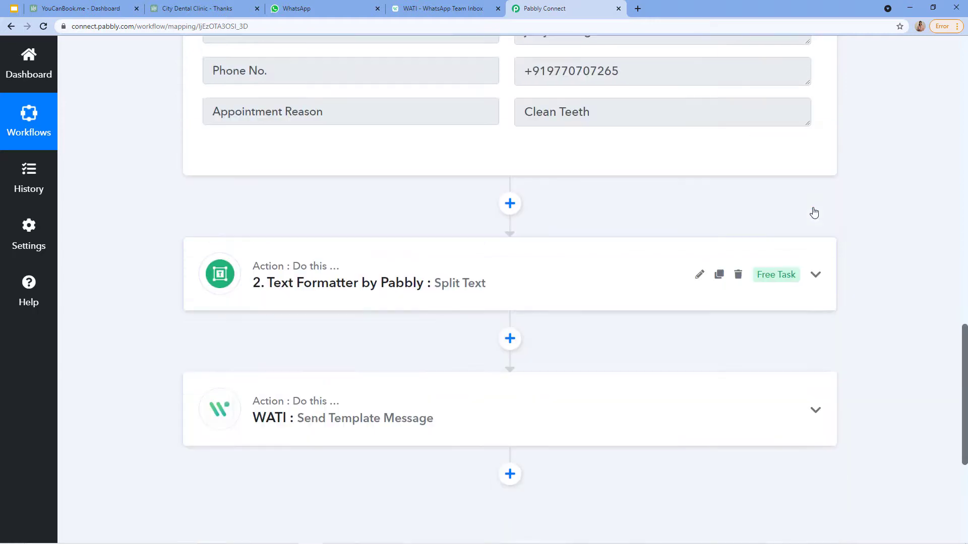
scroll(813, 201, "up", 15)
scroll(810, 147, "up", 2)
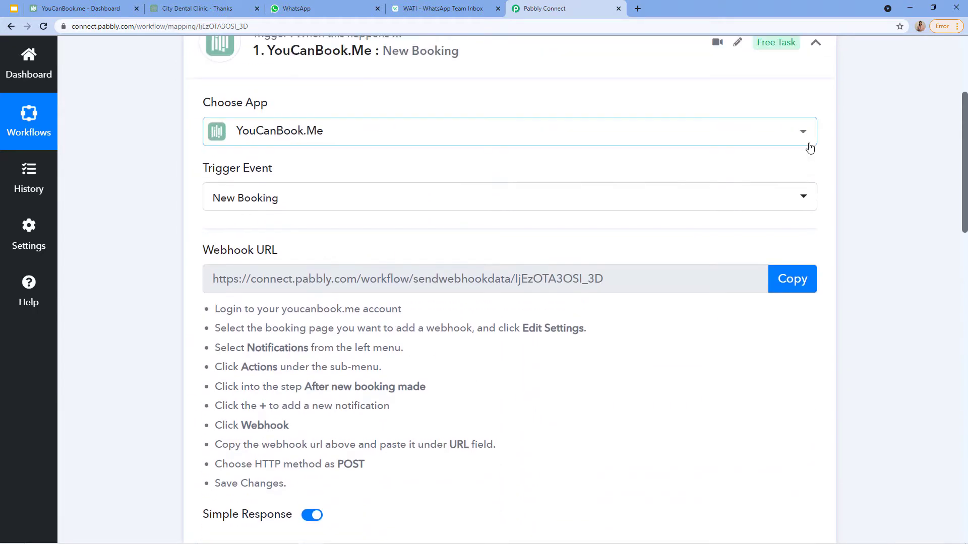
left_click(815, 93)
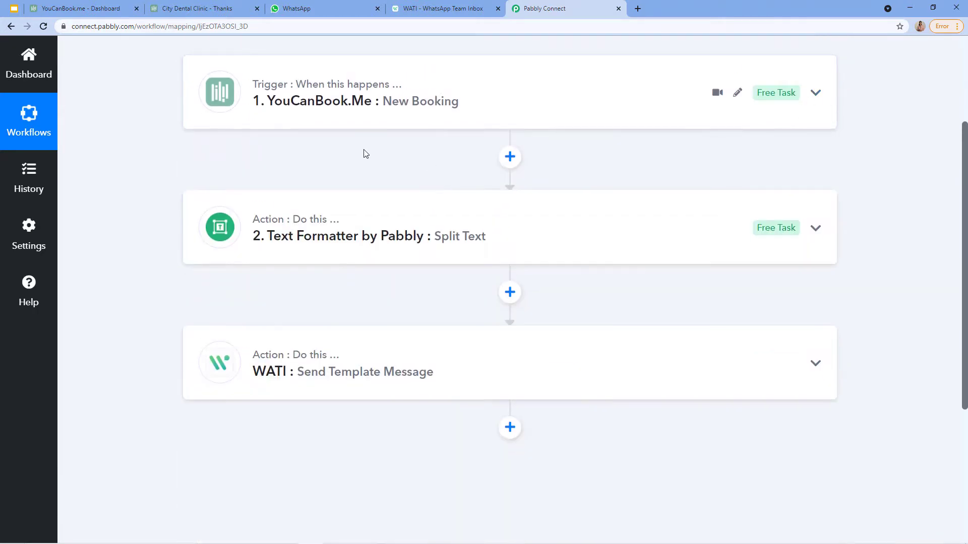